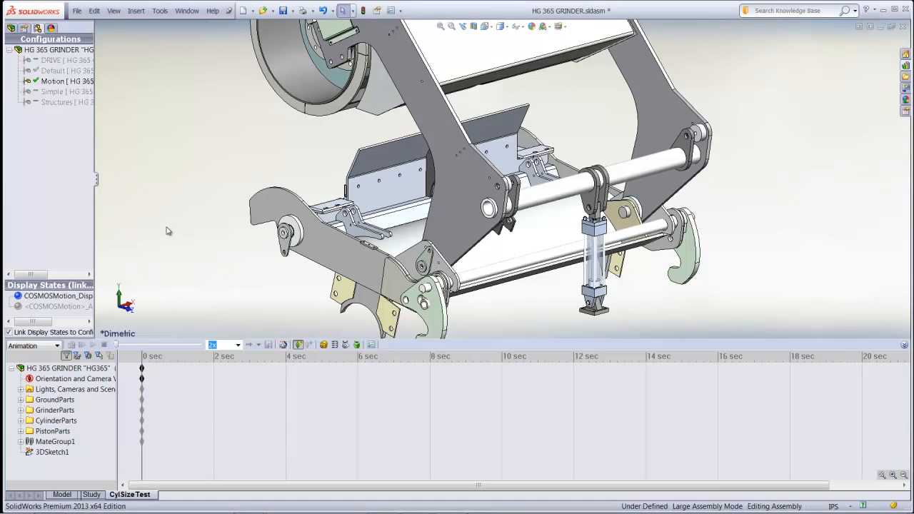
Enable the SolidWorks Motion add-in
{"action": "key", "text": "F10"}
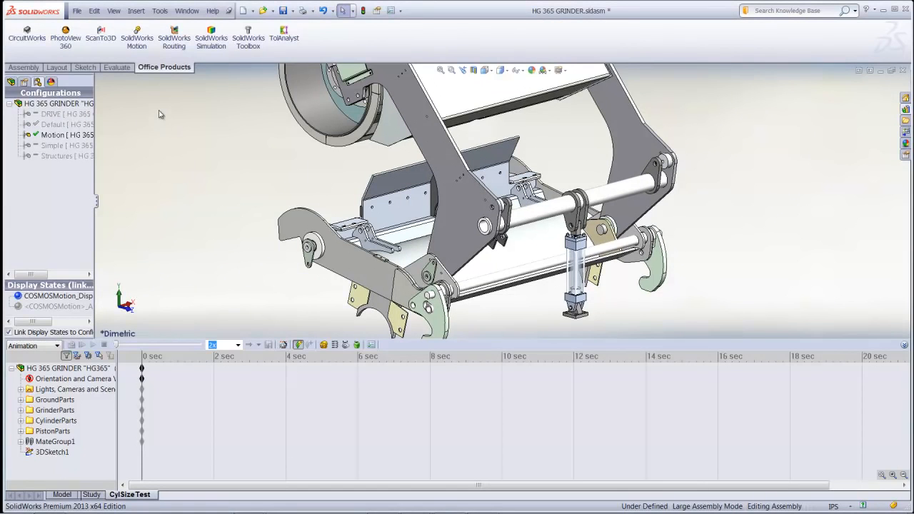
{"action": "left_click", "coordinate": [133, 56]}
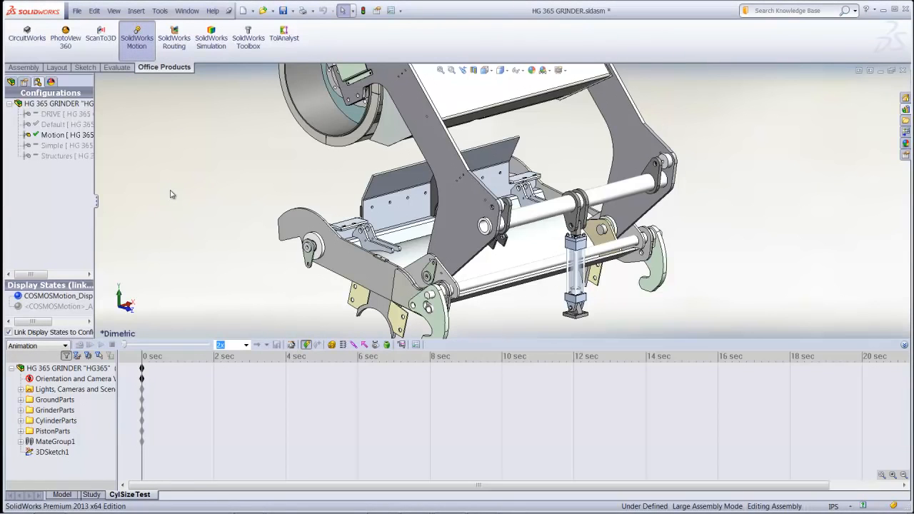
{"action": "key", "text": "F10"}
Set the CylSizeTest study type to Motion Analysis
{"action": "left_click", "coordinate": [65, 346]}
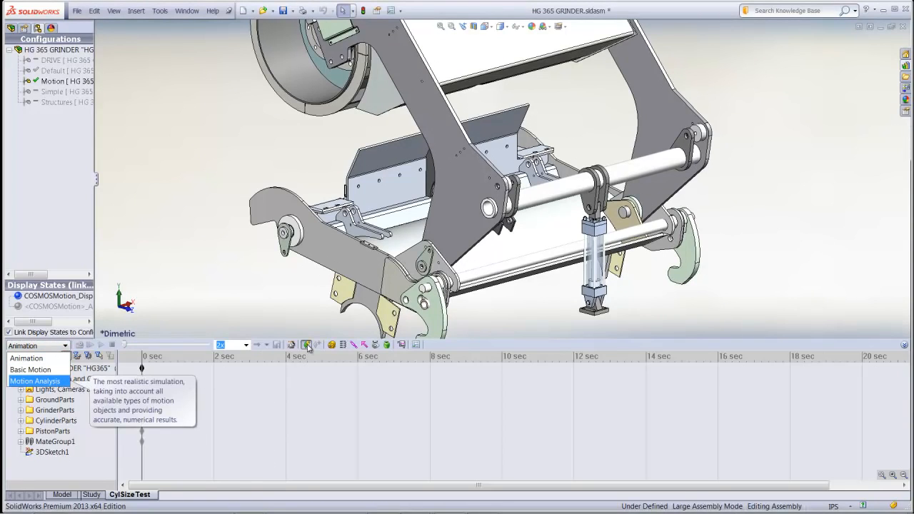
{"action": "left_click", "coordinate": [333, 349]}
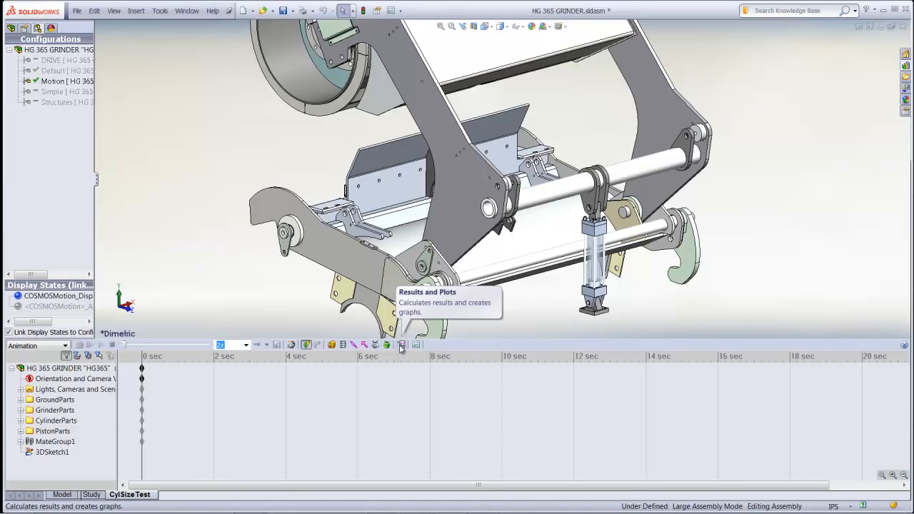
{"action": "left_click", "coordinate": [63, 346]}
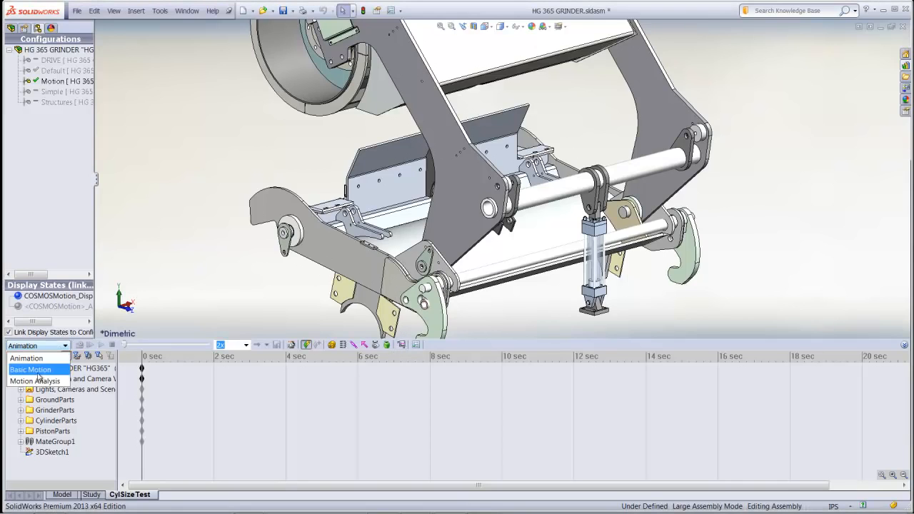
{"action": "left_click", "coordinate": [35, 382]}
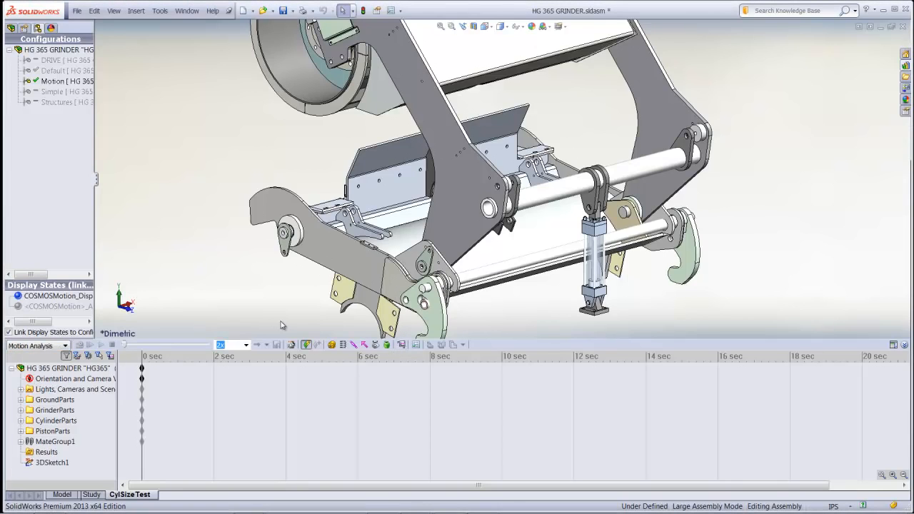
Add gravity of 386.09 in/s^2 along the Y axis to the motion study
{"action": "left_click", "coordinate": [388, 345]}
{"action": "left_click", "coordinate": [51, 96]}
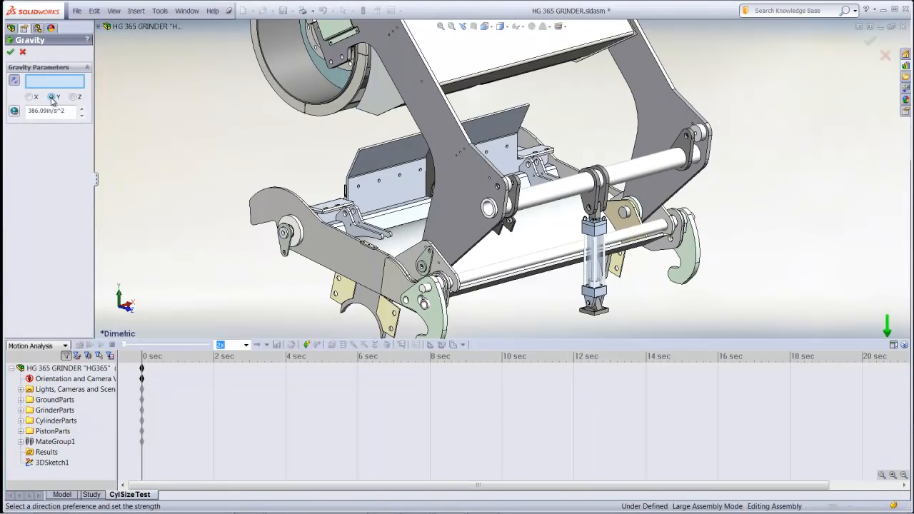
{"action": "left_click_drag", "start_coordinate": [97, 179], "coordinate": [206, 178]}
{"action": "left_click", "coordinate": [10, 52]}
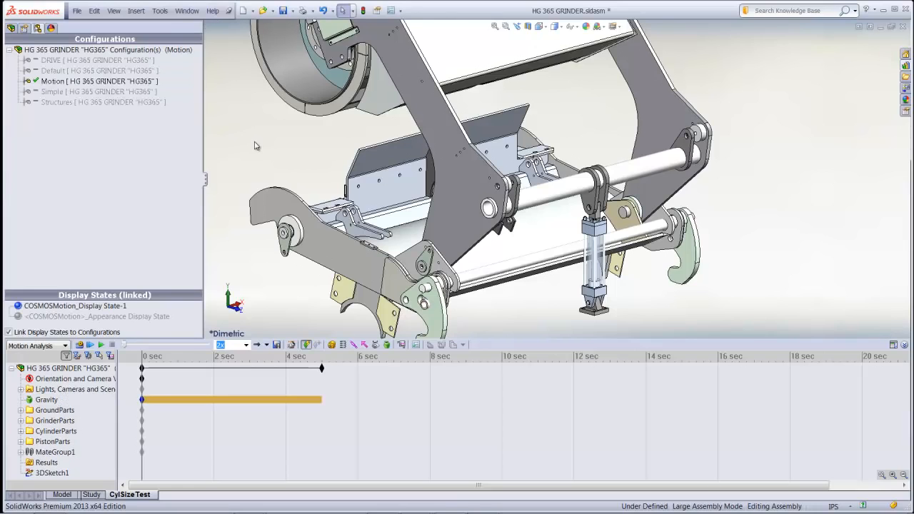
Calculate the study under gravity alone, stop it partway, and return the timeline to 0 seconds
{"action": "left_click", "coordinate": [79, 345]}
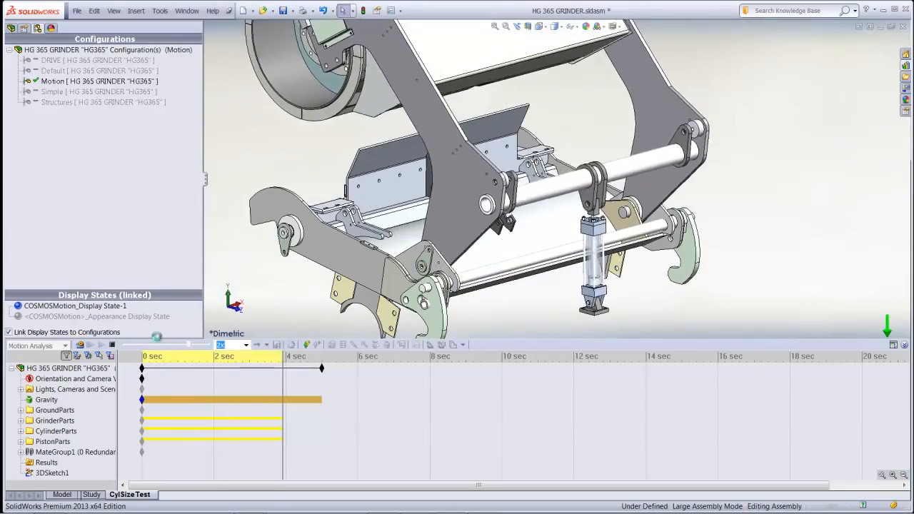
{"action": "left_click", "coordinate": [112, 347]}
{"action": "left_click_drag", "start_coordinate": [308, 357], "coordinate": [143, 357]}
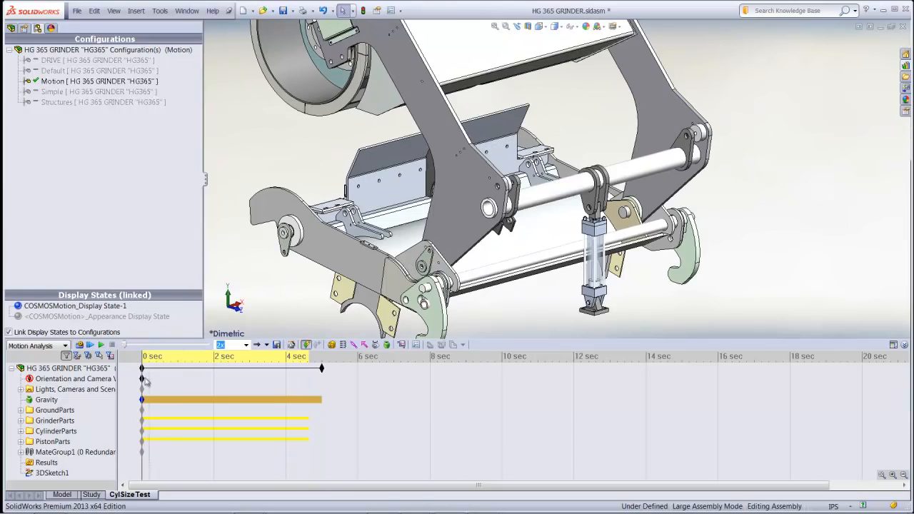
Examine the Concentric15 and Coincident13 mates in MateGroup1, then collapse the study tree
{"action": "left_click", "coordinate": [21, 452]}
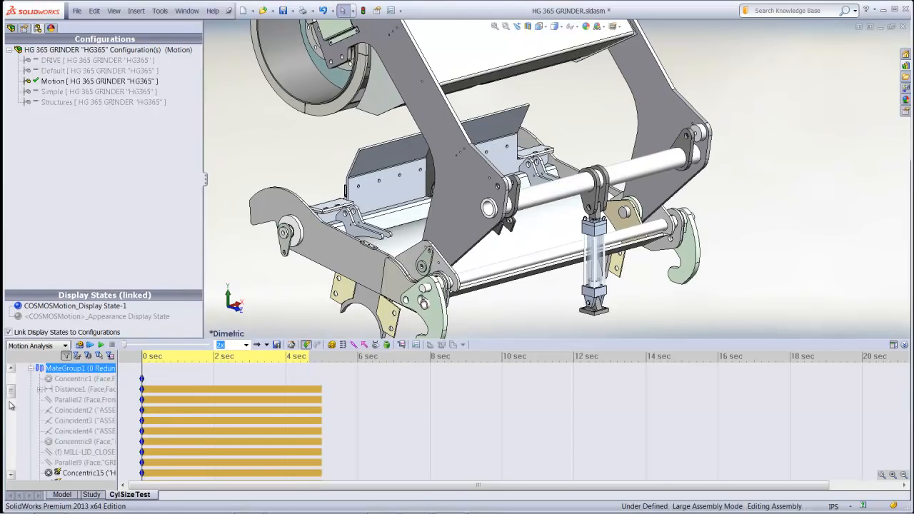
{"action": "scroll", "coordinate": [63, 427], "scroll_direction": "down", "scroll_amount": 5}
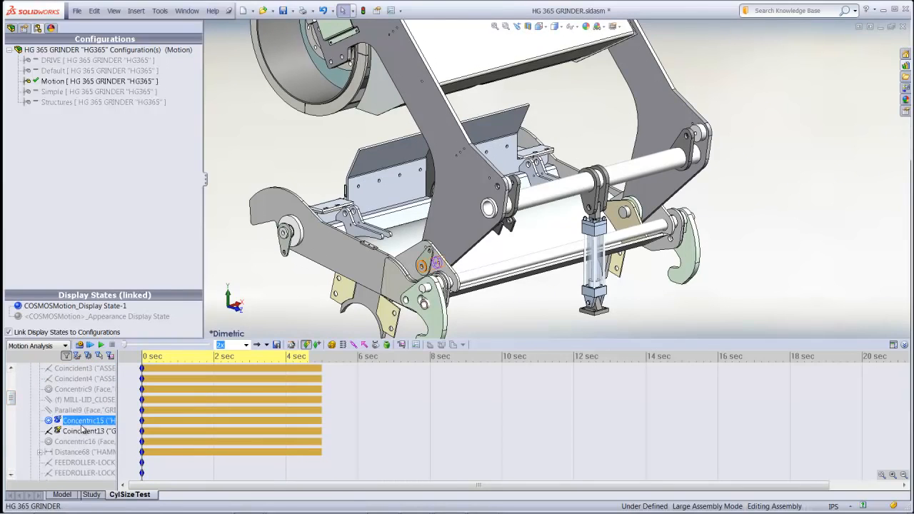
{"action": "left_click", "coordinate": [82, 432]}
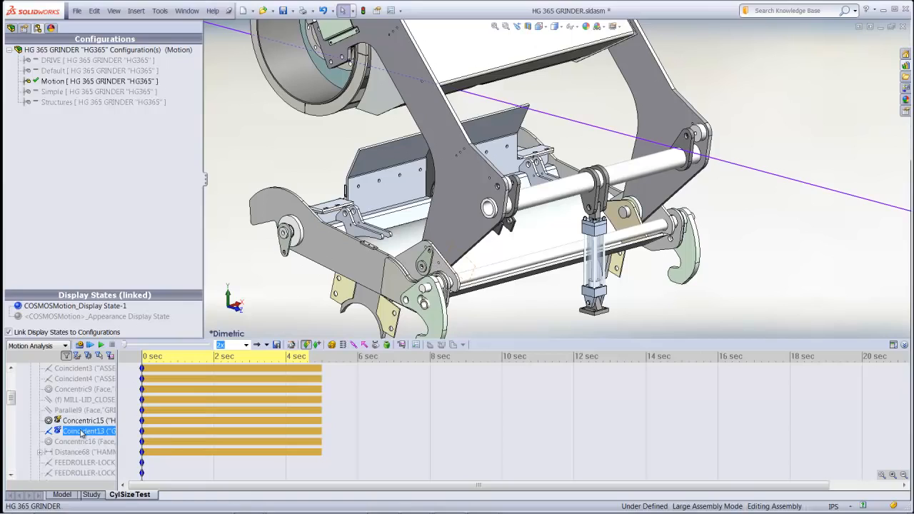
{"action": "left_click", "coordinate": [258, 288]}
{"action": "left_click_drag", "start_coordinate": [11, 397], "coordinate": [12, 378]}
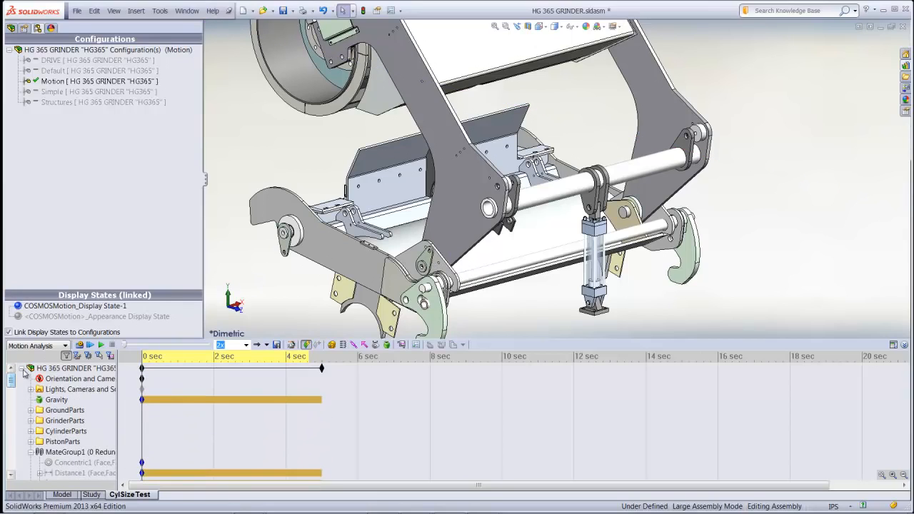
{"action": "left_click", "coordinate": [21, 368]}
Start a linear motor on the hydraulic rod's face, moving relative to the hydraulic cylinder body, with its direction reversed to point upward
{"action": "scroll", "coordinate": [661, 307], "scroll_direction": "down", "scroll_amount": 5}
{"action": "middle_click_drag", "start_coordinate": [453, 122], "coordinate": [510, 175]}
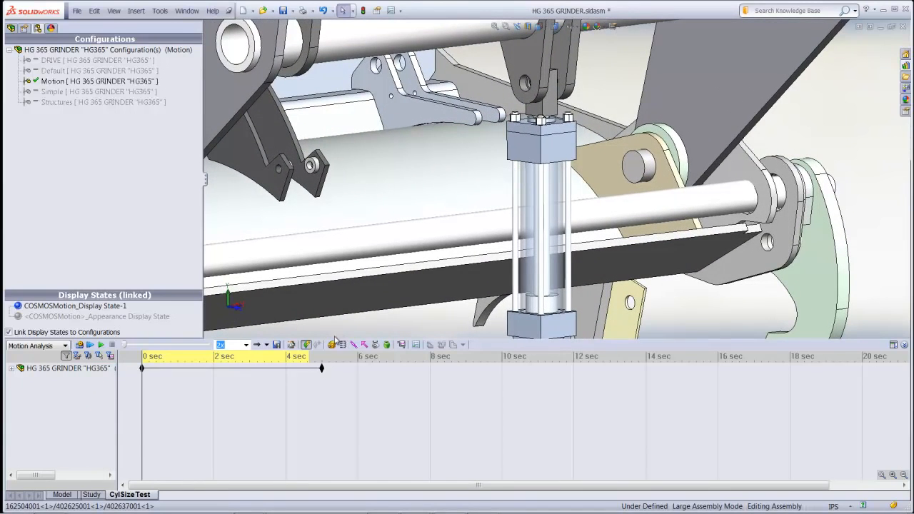
{"action": "left_click", "coordinate": [333, 344]}
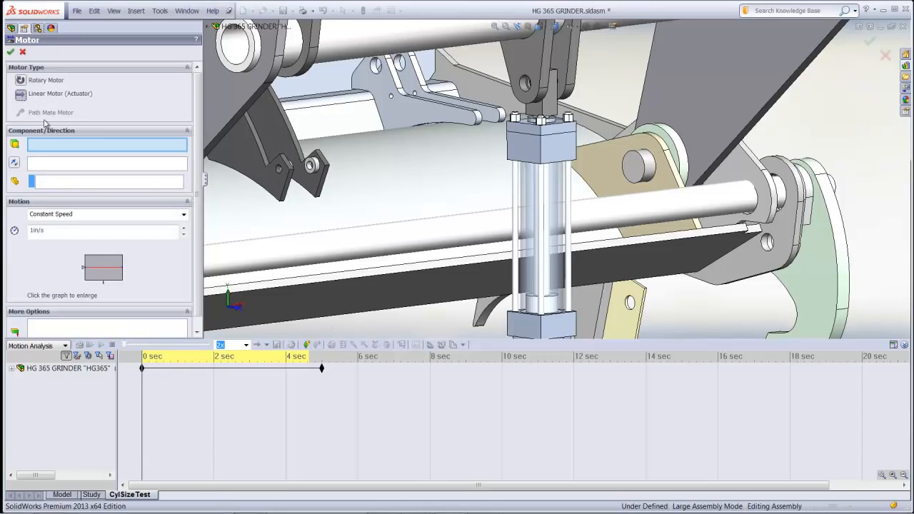
{"action": "scroll", "coordinate": [550, 125], "scroll_direction": "down", "scroll_amount": 4}
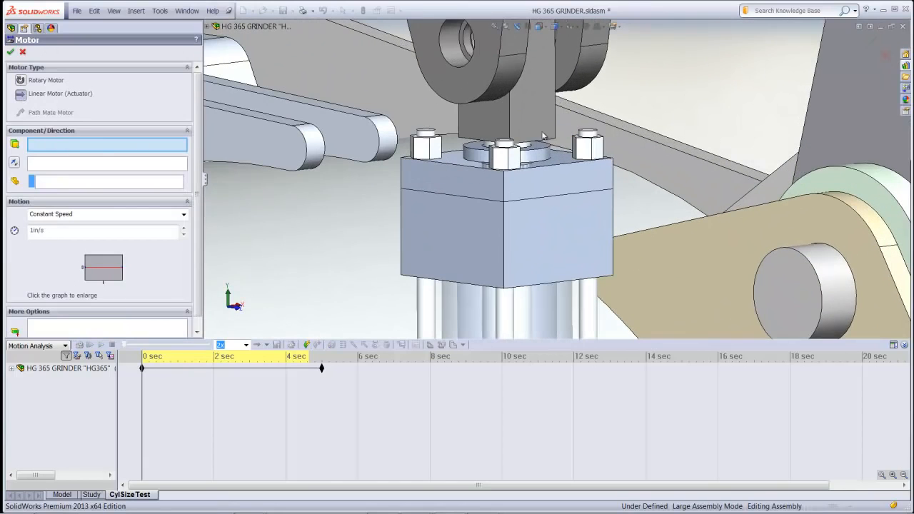
{"action": "left_click", "coordinate": [527, 146]}
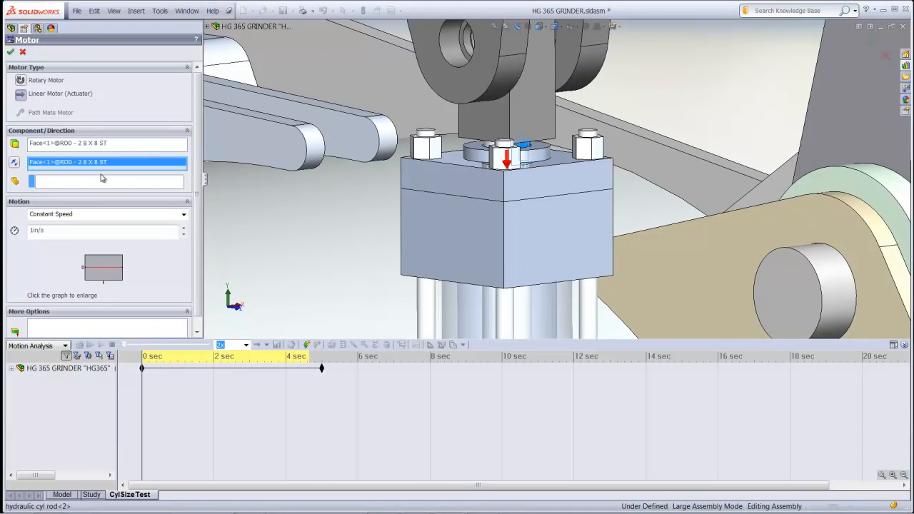
{"action": "left_click", "coordinate": [93, 185]}
{"action": "left_click", "coordinate": [441, 233]}
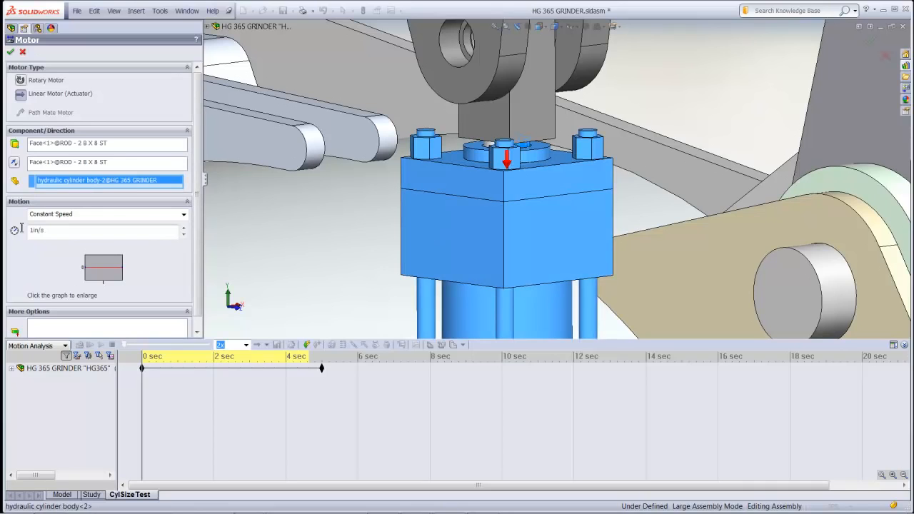
{"action": "left_click", "coordinate": [14, 164]}
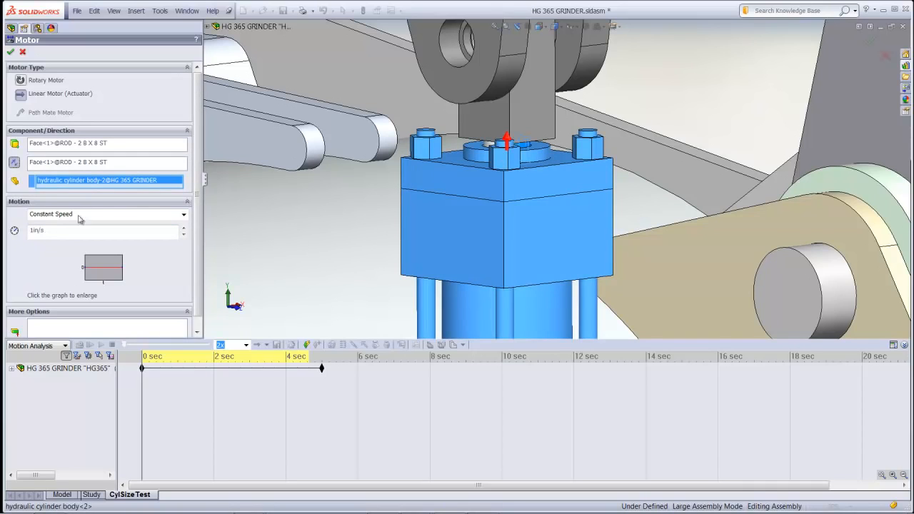
Define the motor motion by displacement segments, with a first segment reaching 6 in from 0 to 1 s
{"action": "left_click", "coordinate": [184, 215]}
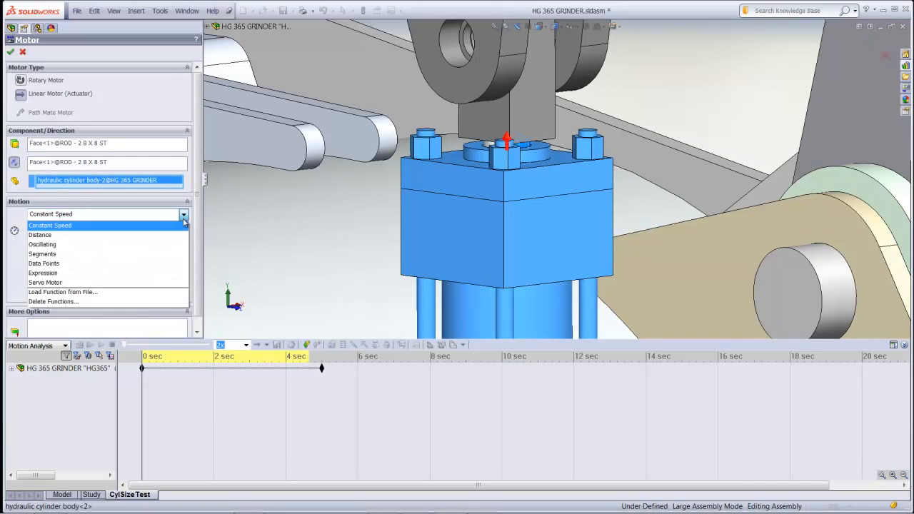
{"action": "left_click", "coordinate": [143, 254]}
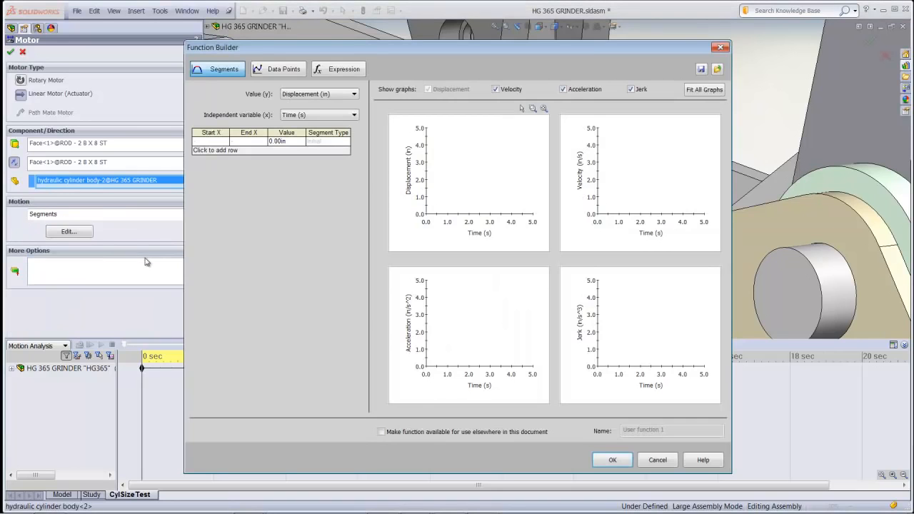
{"action": "left_click", "coordinate": [283, 150]}
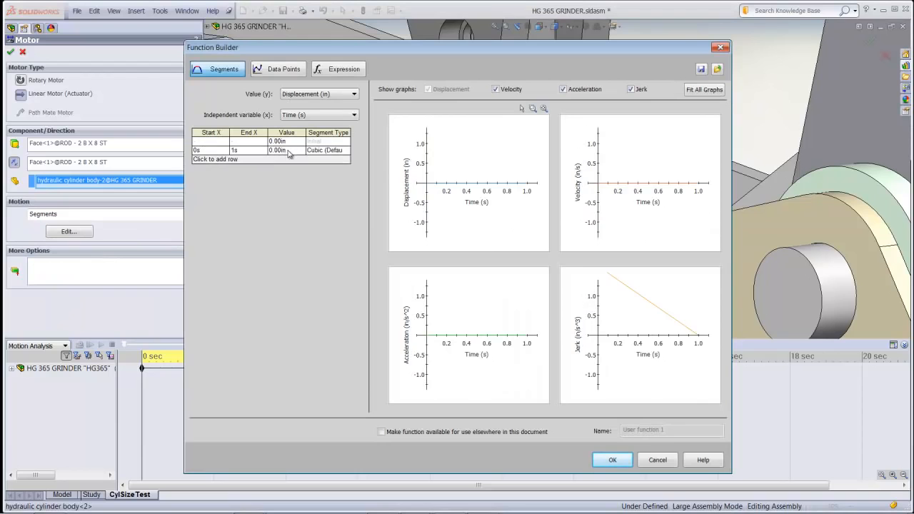
{"action": "type", "text": "6"}
Add a segment holding 6 in until 3 s and a one-second segment returning to 0 in
{"action": "left_click", "coordinate": [319, 160]}
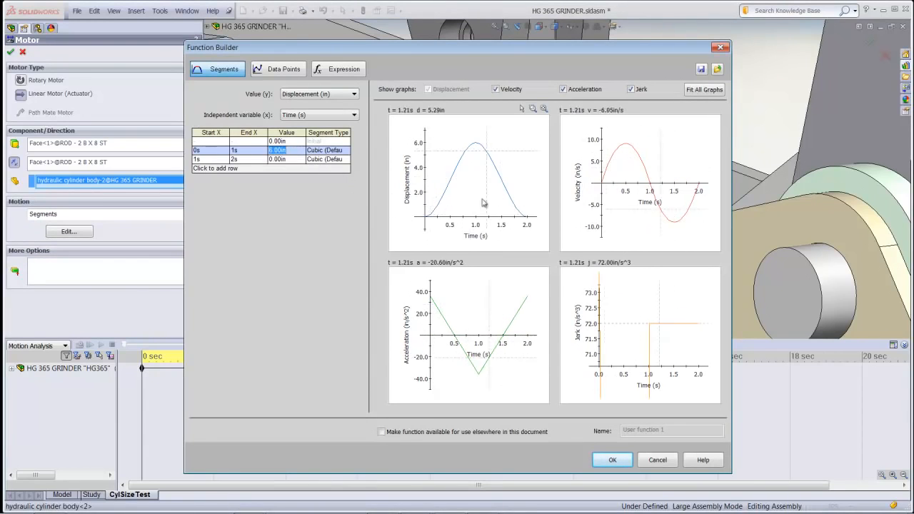
{"action": "left_click", "coordinate": [280, 159]}
{"action": "type", "text": "6"}
{"action": "left_click", "coordinate": [277, 168]}
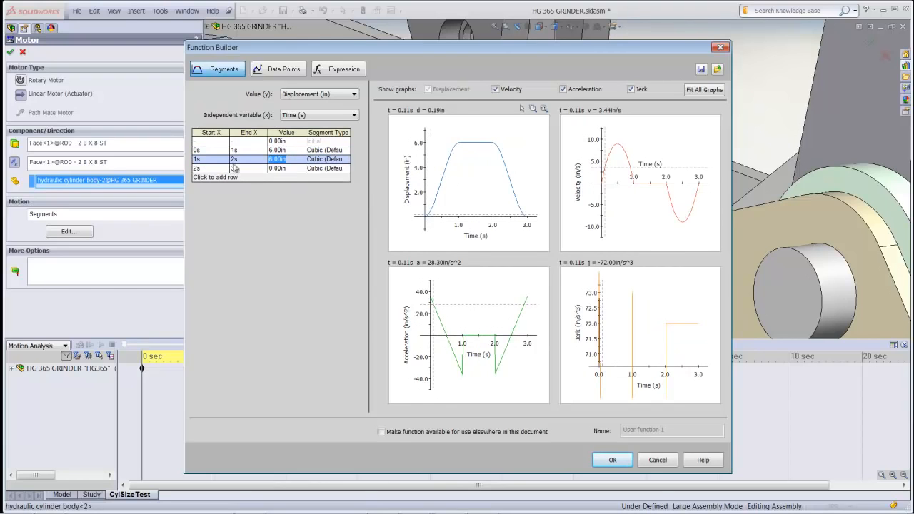
{"action": "left_click", "coordinate": [248, 160]}
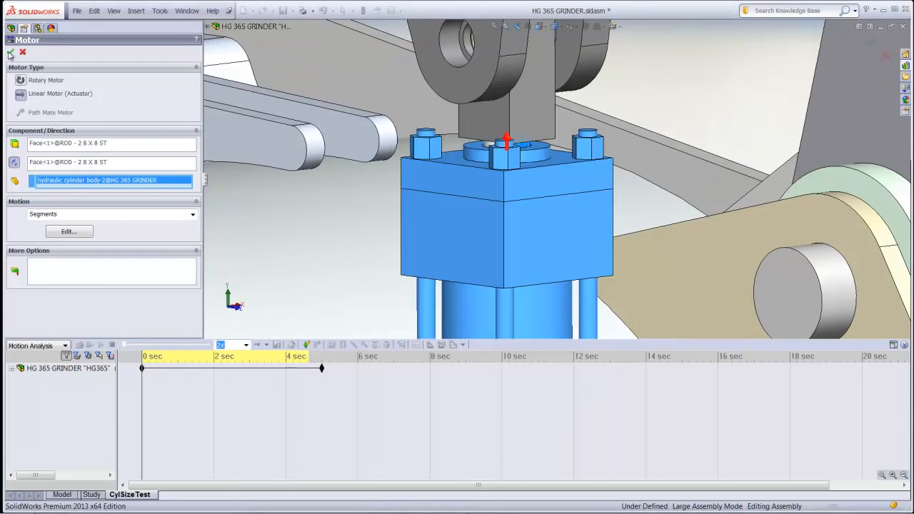
Accept the linear motor and calculate the 5-second motion study
{"action": "left_click", "coordinate": [10, 52]}
{"action": "key", "text": "f"}
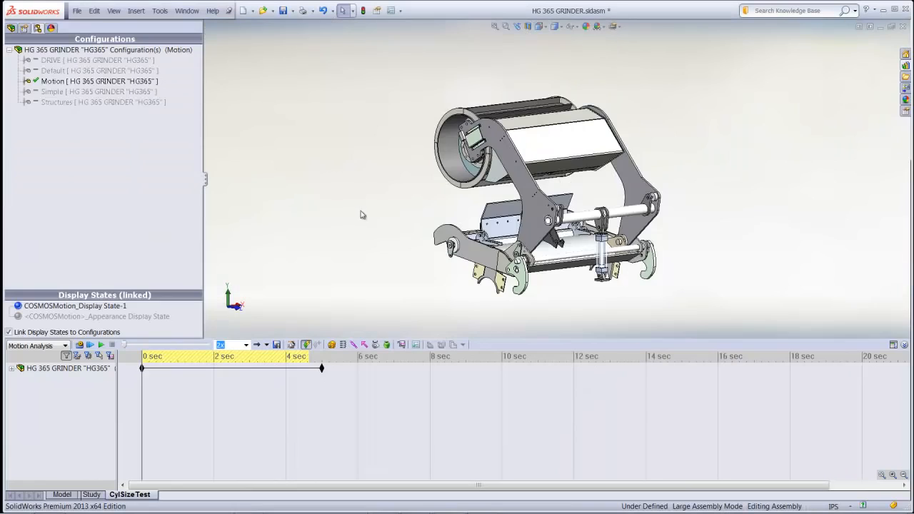
{"action": "left_click", "coordinate": [80, 345]}
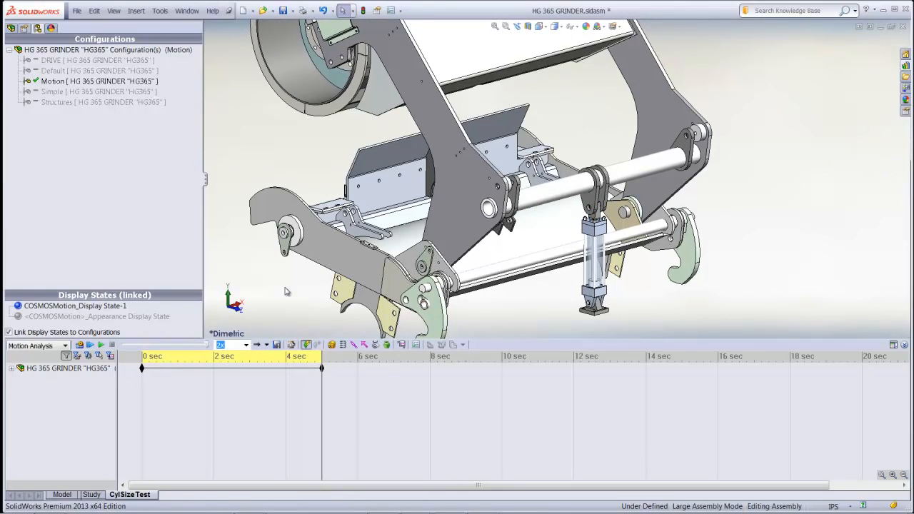
Set up a new result plot of the linear motor's force, using Forces, Motor Force and X Component versus time
{"action": "left_click", "coordinate": [10, 369]}
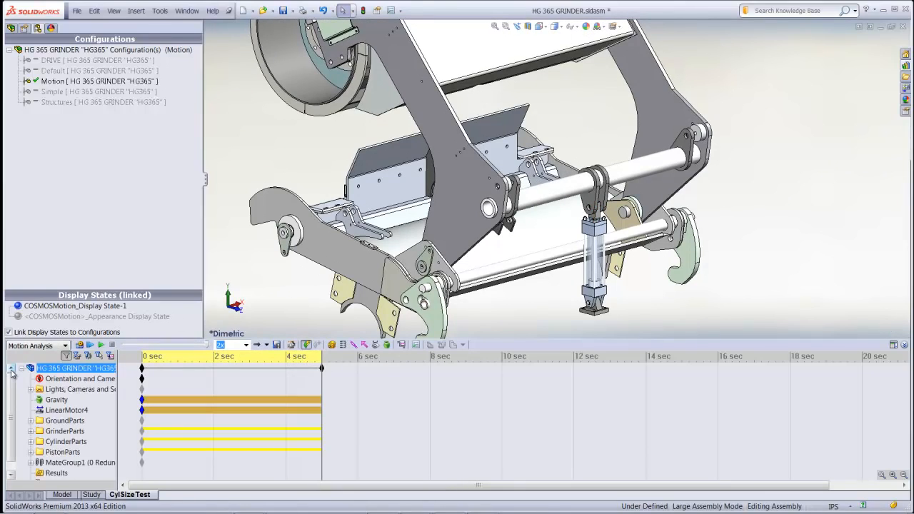
{"action": "left_click", "coordinate": [62, 410]}
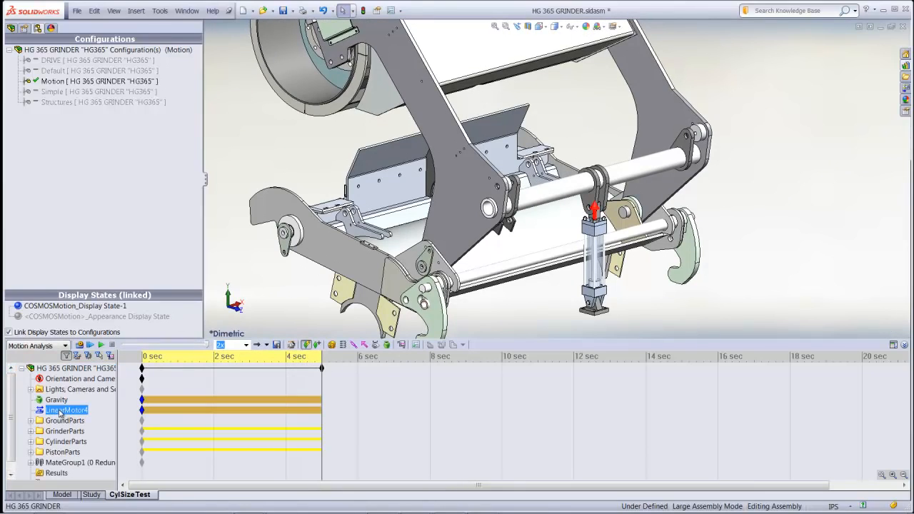
{"action": "left_click", "coordinate": [402, 345]}
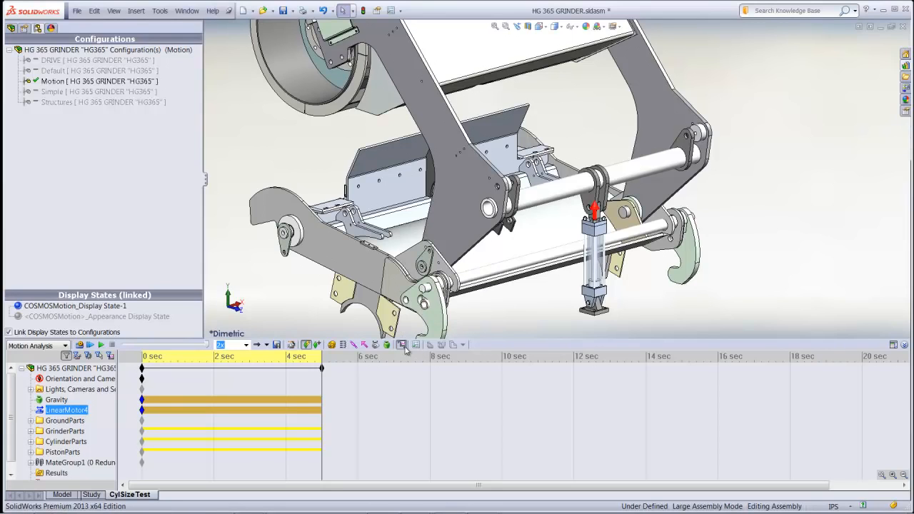
{"action": "left_click", "coordinate": [120, 80]}
{"action": "left_click", "coordinate": [63, 103]}
{"action": "left_click", "coordinate": [62, 96]}
{"action": "scroll", "coordinate": [62, 100], "scroll_direction": "up", "scroll_amount": 1}
{"action": "left_click", "coordinate": [54, 109]}
{"action": "left_click", "coordinate": [63, 112]}
{"action": "left_click", "coordinate": [50, 130]}
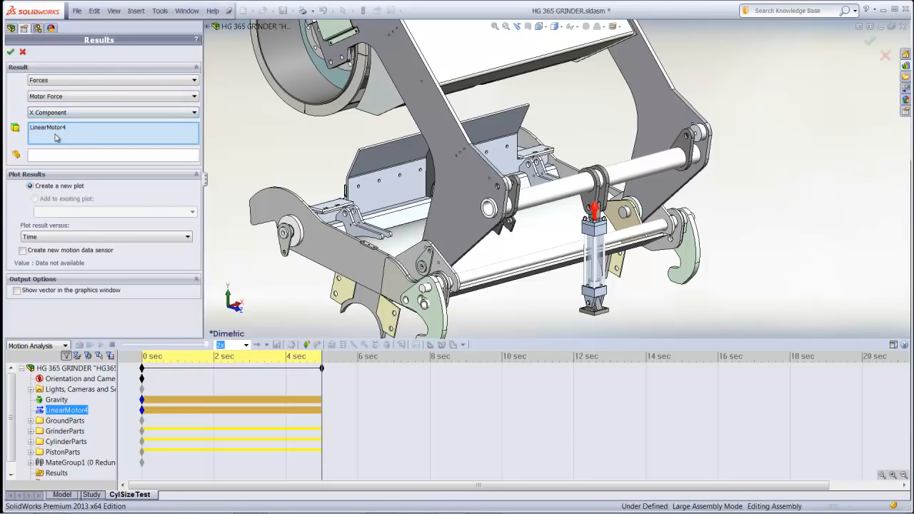
Use the hydraulic cylinder body as the plot's reference component and create the motor force plot
{"action": "left_click", "coordinate": [57, 155]}
{"action": "left_click", "coordinate": [595, 240]}
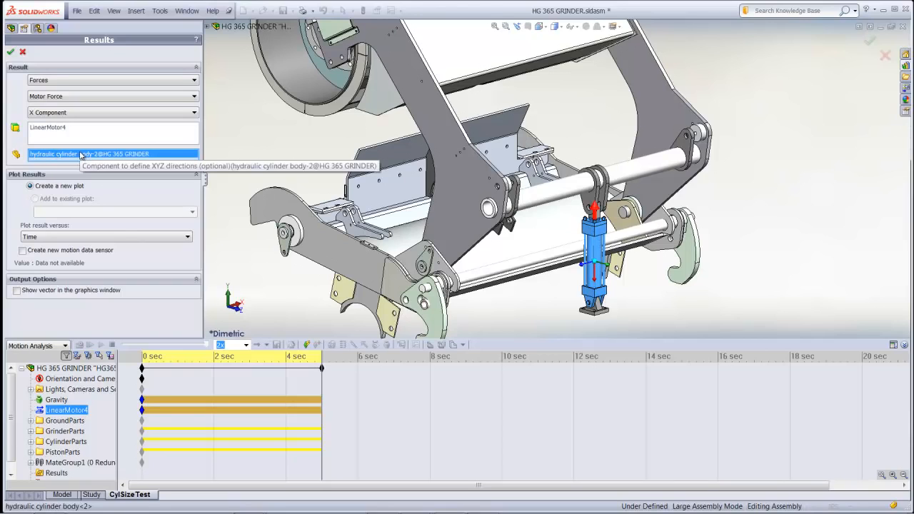
{"action": "left_click", "coordinate": [10, 52]}
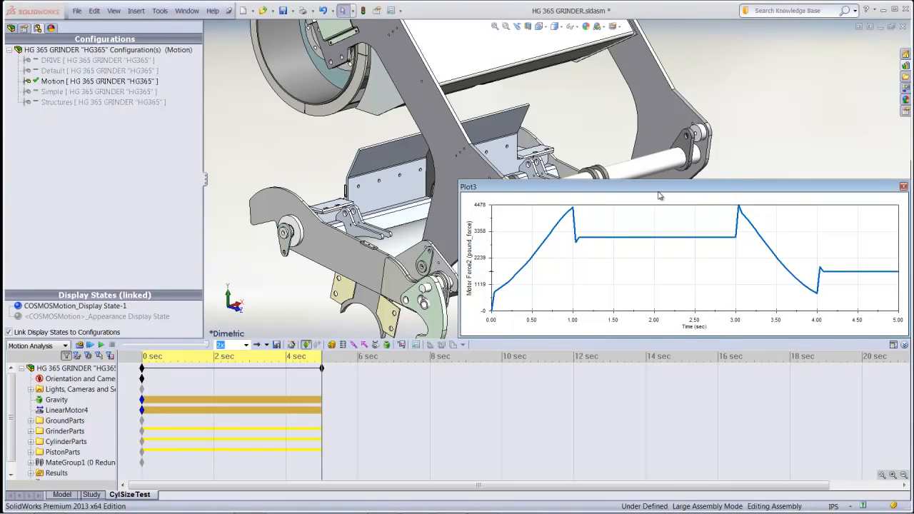
Examine the motor force plot with the study moved to 2 seconds, close it, and inspect the raised grinder from the opposite side
{"action": "left_click", "coordinate": [654, 197]}
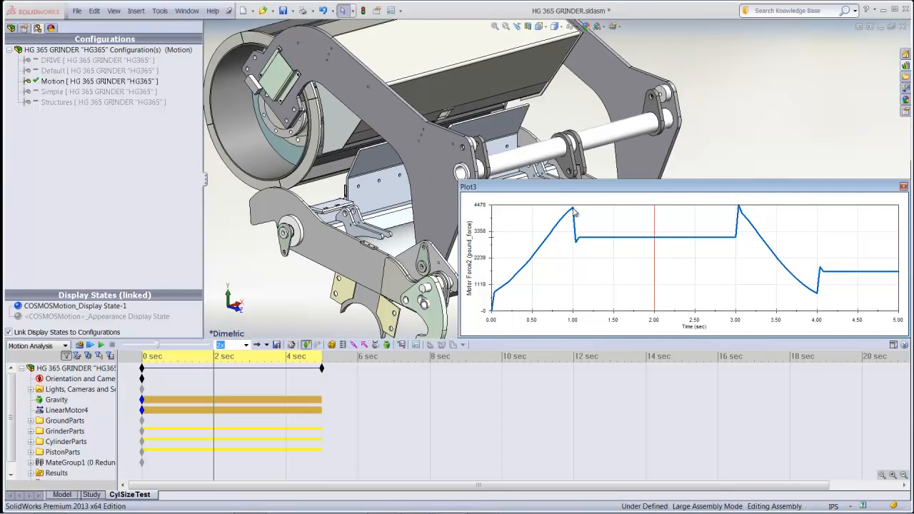
{"action": "mouse_move", "coordinate": [575, 213]}
{"action": "left_click", "coordinate": [903, 188]}
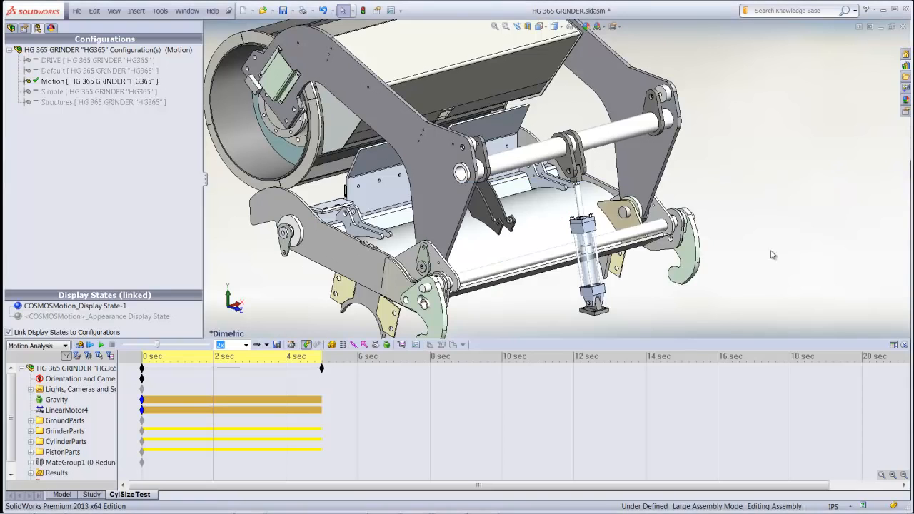
{"action": "scroll", "coordinate": [723, 251], "scroll_direction": "up", "scroll_amount": 2}
{"action": "middle_click_drag", "start_coordinate": [376, 258], "coordinate": [593, 250]}
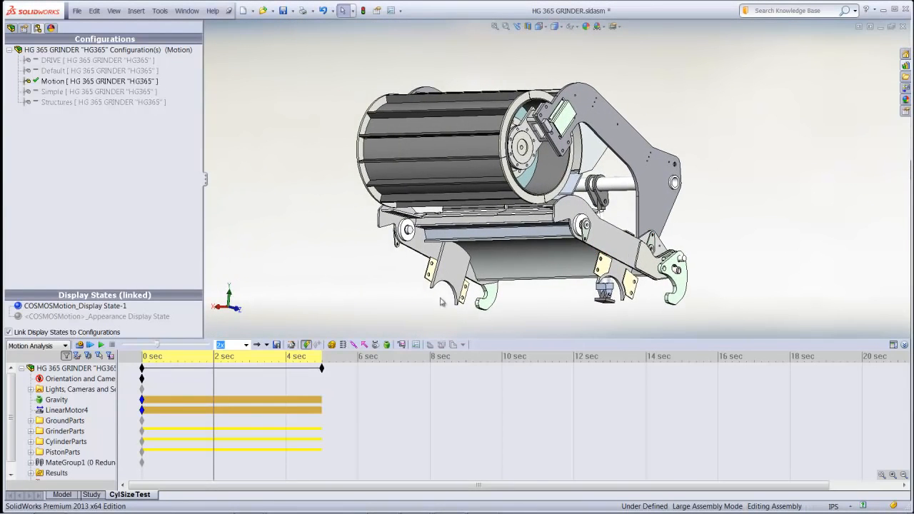
Start a force on the infeed roller's outer cylindrical face, directed vertically by an edge of the hammermill access lid
{"action": "left_click", "coordinate": [364, 345]}
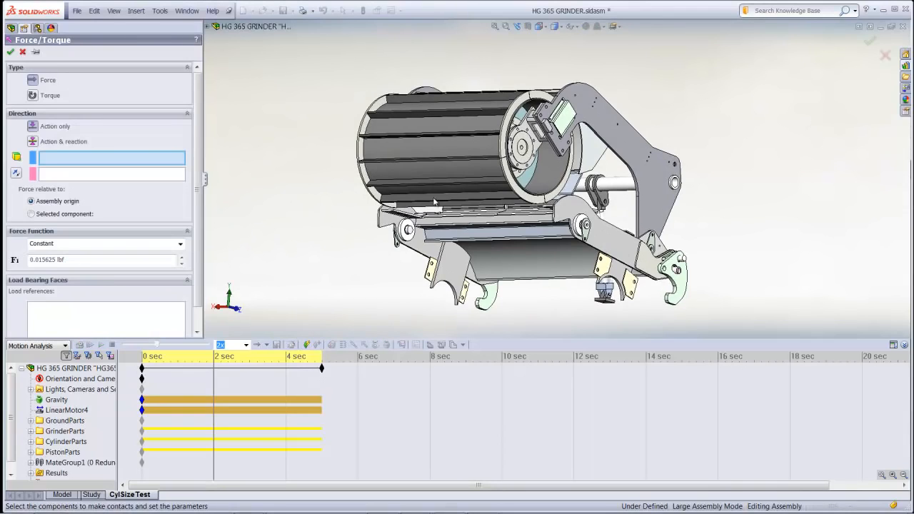
{"action": "left_click", "coordinate": [481, 171]}
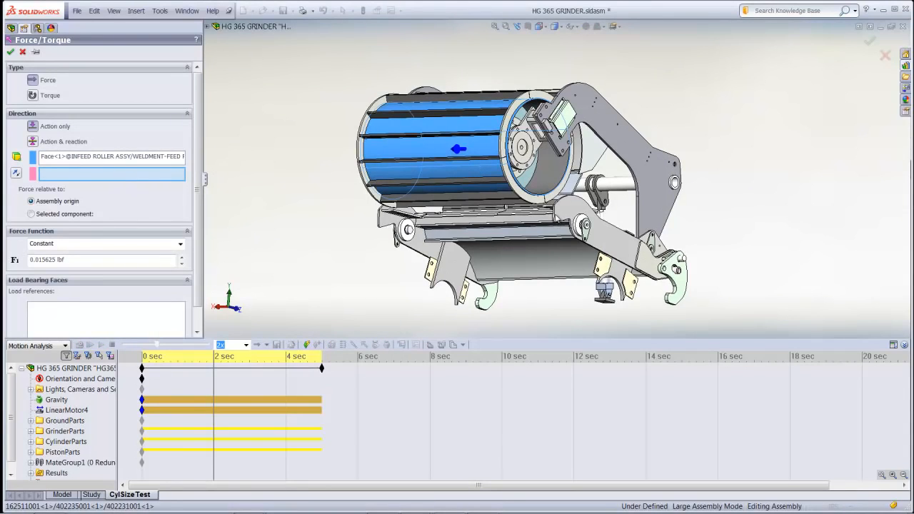
{"action": "left_click", "coordinate": [560, 218]}
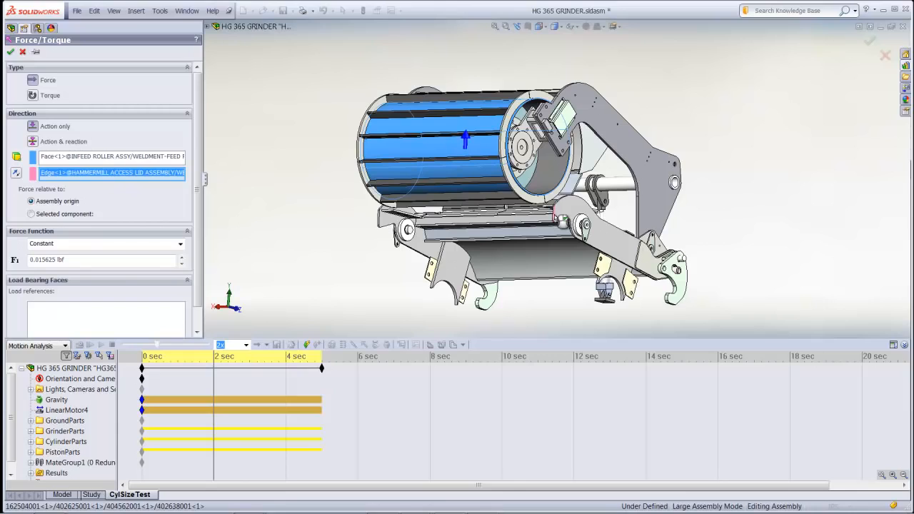
Give the force a Harmonic function with an amplitude of 150 lbf and a frequency of 5 Hz, and accept it
{"action": "left_click", "coordinate": [103, 245]}
{"action": "left_click", "coordinate": [71, 270]}
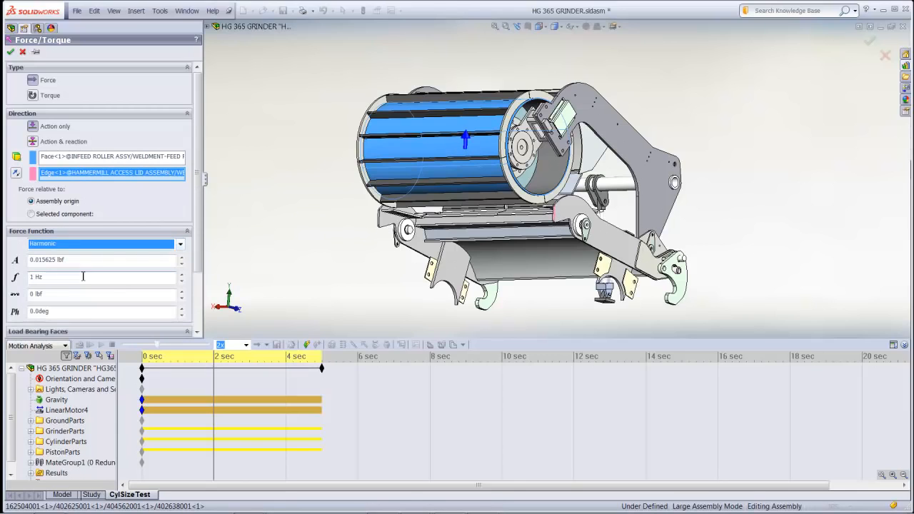
{"action": "left_click_drag", "start_coordinate": [73, 264], "coordinate": [22, 260]}
{"action": "type", "text": "1"}
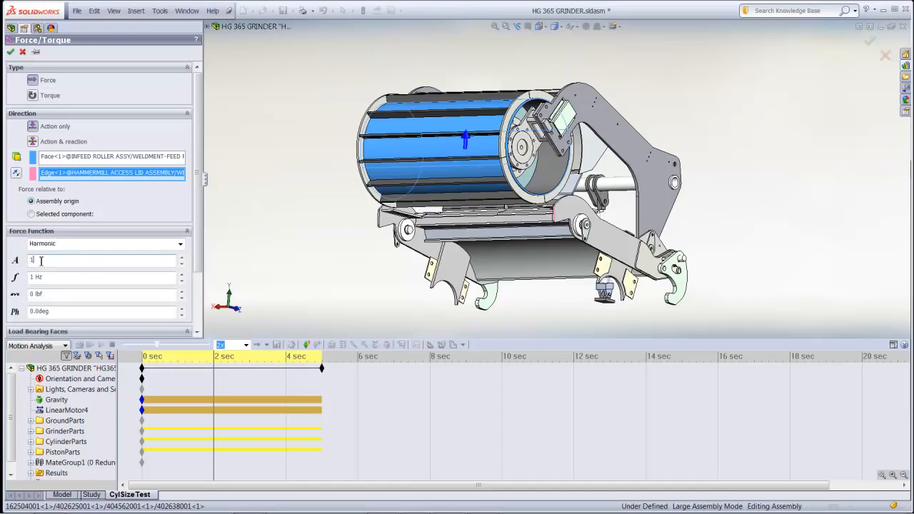
{"action": "type", "text": "50"}
{"action": "key", "text": "Tab"}
{"action": "type", "text": "5"}
{"action": "key", "text": "Tab"}
{"action": "left_click", "coordinate": [10, 52]}
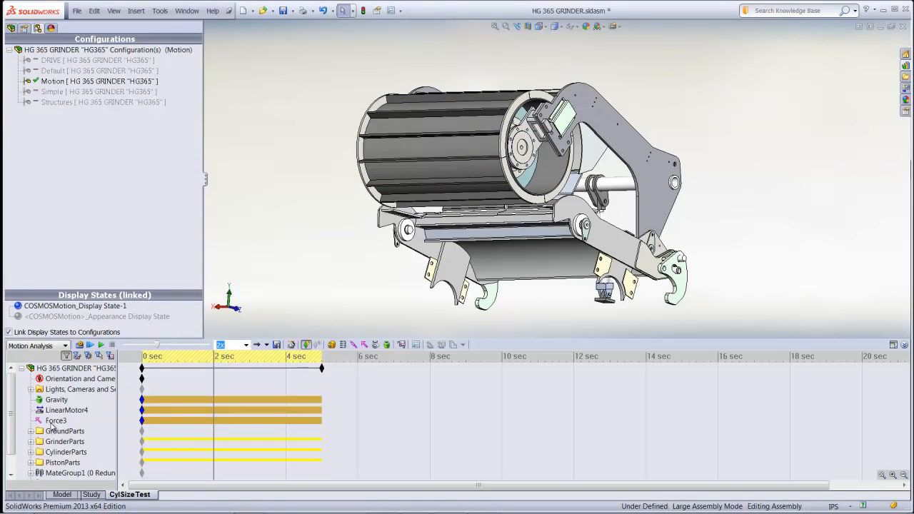
Delay the start of the harmonic force to about 1.4 seconds on the motion timeline
{"action": "left_click", "coordinate": [52, 422]}
{"action": "left_click_drag", "start_coordinate": [214, 359], "coordinate": [187, 365]}
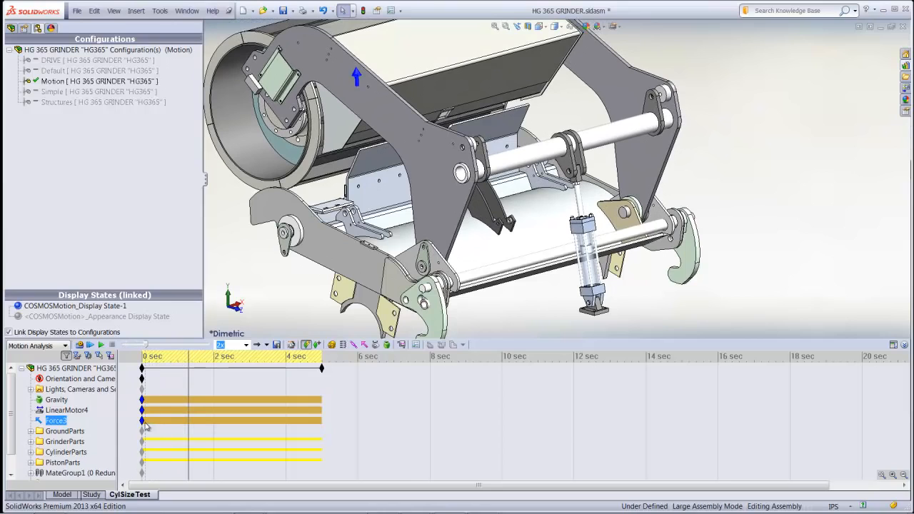
{"action": "left_click_drag", "start_coordinate": [142, 422], "coordinate": [190, 421]}
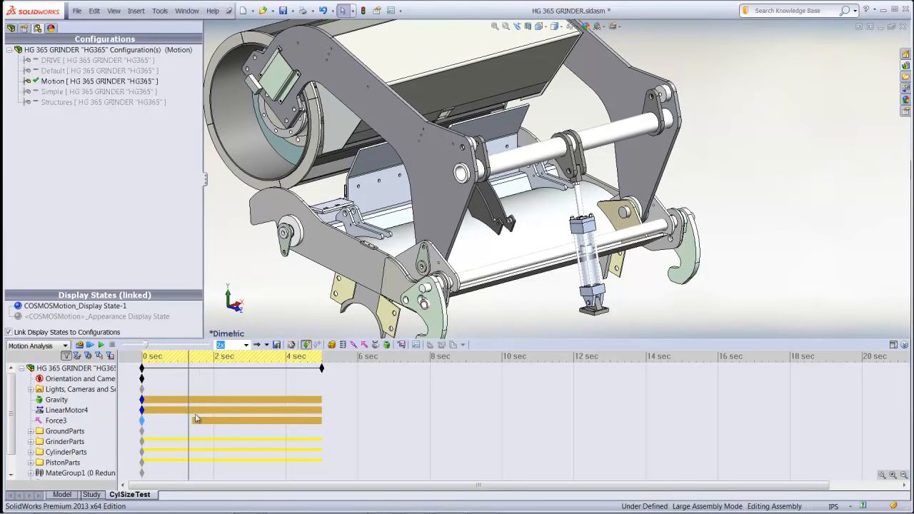
Add a key point for the harmonic force at about 2.6 seconds and turn the force off there
{"action": "left_click_drag", "start_coordinate": [187, 356], "coordinate": [240, 366]}
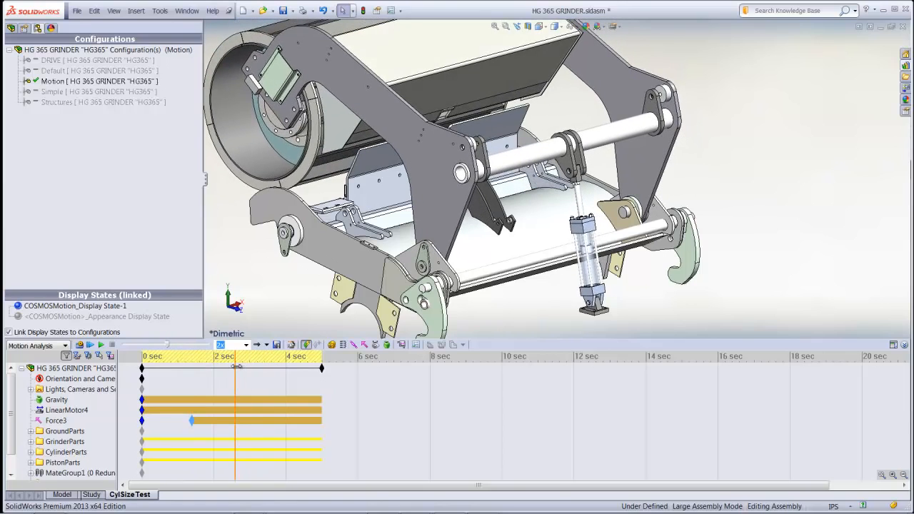
{"action": "right_click", "coordinate": [237, 426]}
{"action": "left_click", "coordinate": [250, 453]}
{"action": "right_click", "coordinate": [236, 422]}
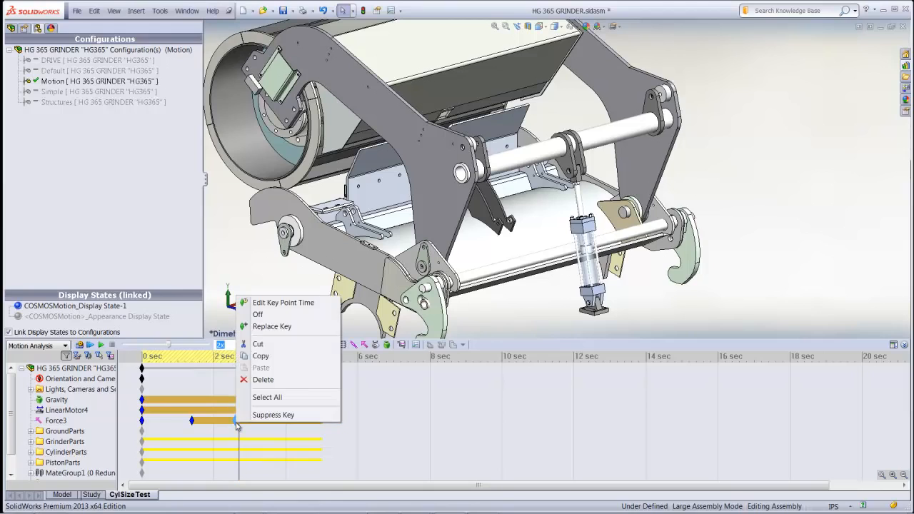
{"action": "left_click", "coordinate": [256, 315]}
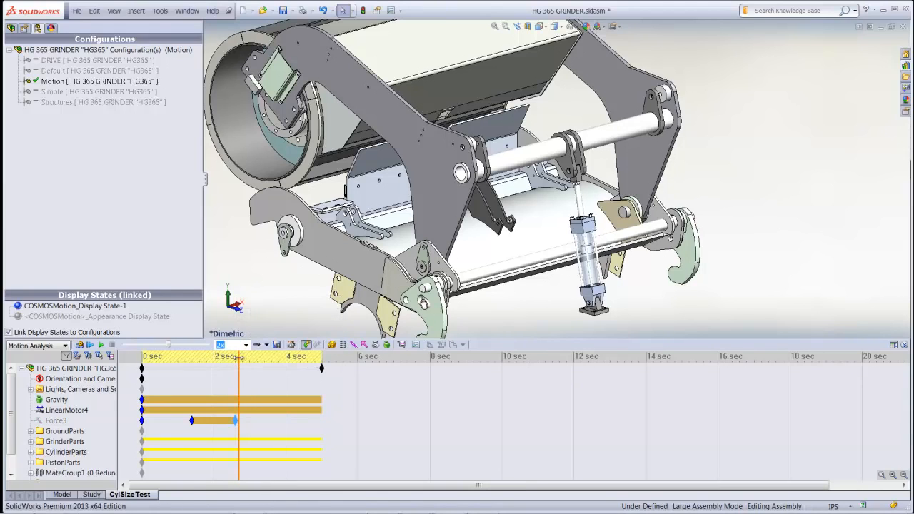
Return the motion study to 0 seconds and recalculate it with the harmonic force
{"action": "left_click_drag", "start_coordinate": [237, 356], "coordinate": [125, 361]}
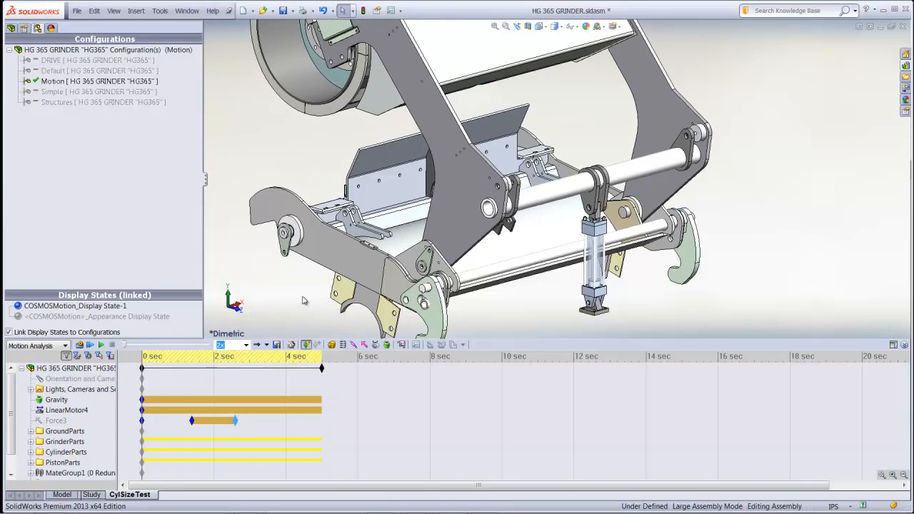
{"action": "scroll", "coordinate": [303, 296], "scroll_direction": "up", "scroll_amount": 3}
{"action": "middle_click_drag", "start_coordinate": [325, 293], "coordinate": [325, 317], "text": "ctrl"}
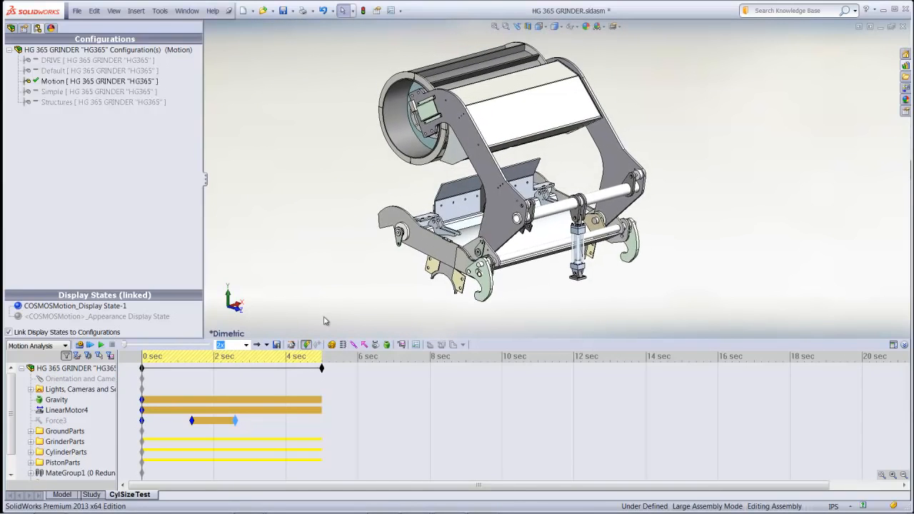
{"action": "left_click", "coordinate": [80, 345]}
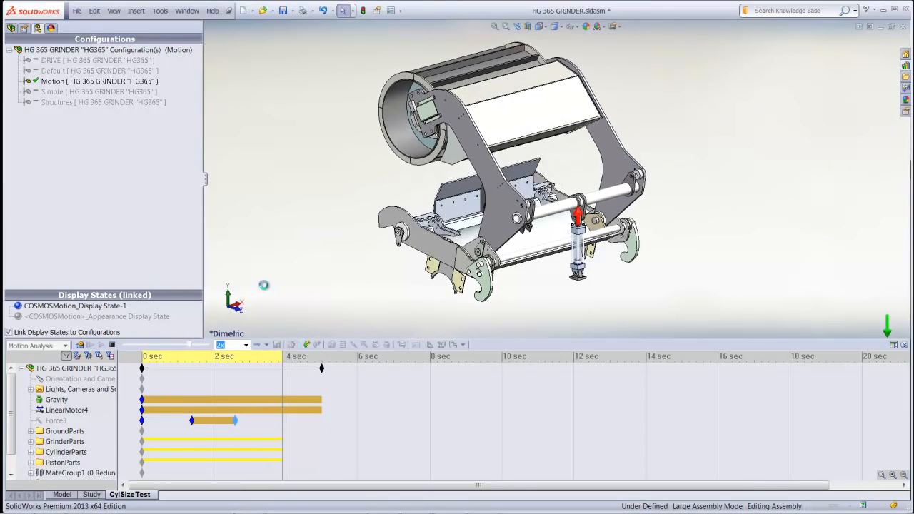
Show the linear motor's force plot from the study results, examine the effect of the harmonic force, and close the plot
{"action": "left_click_drag", "start_coordinate": [12, 413], "coordinate": [11, 444]}
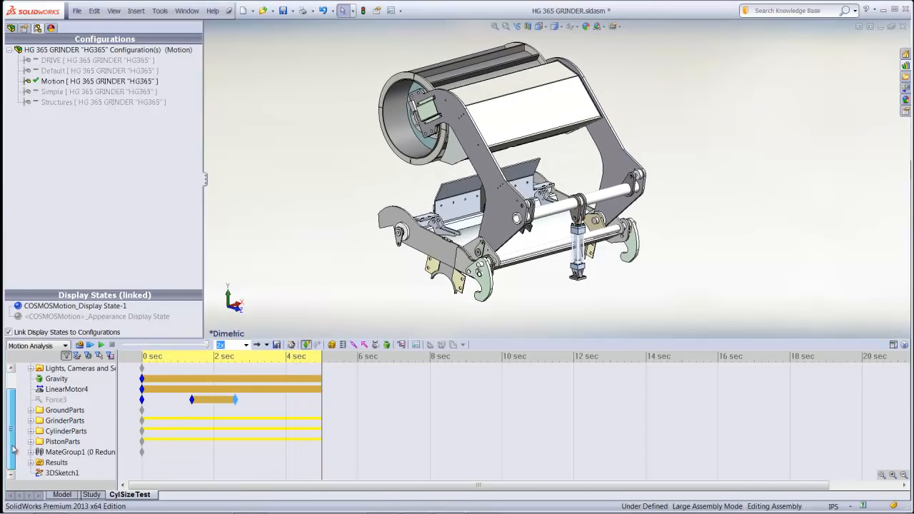
{"action": "left_click", "coordinate": [31, 462]}
{"action": "left_click", "coordinate": [79, 473]}
{"action": "right_click", "coordinate": [78, 474]}
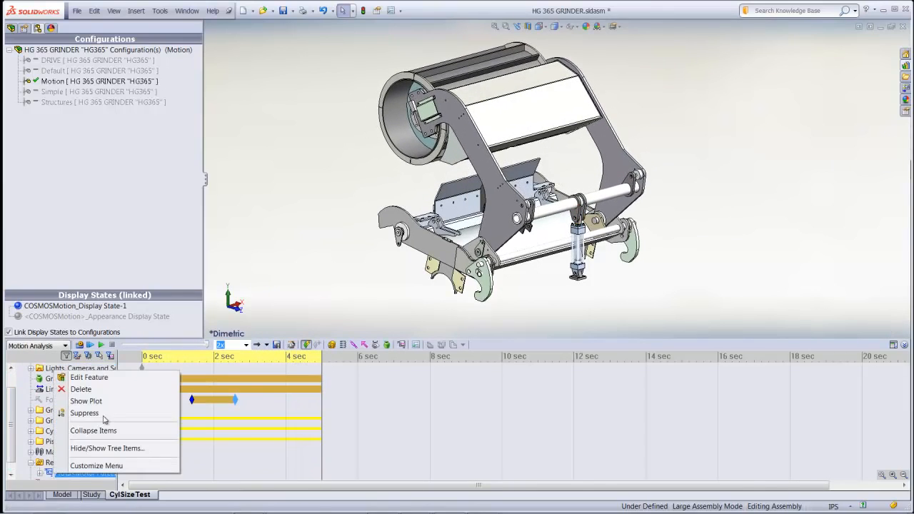
{"action": "left_click", "coordinate": [106, 401]}
{"action": "left_click_drag", "start_coordinate": [613, 193], "coordinate": [511, 274]}
{"action": "mouse_move", "coordinate": [516, 306]}
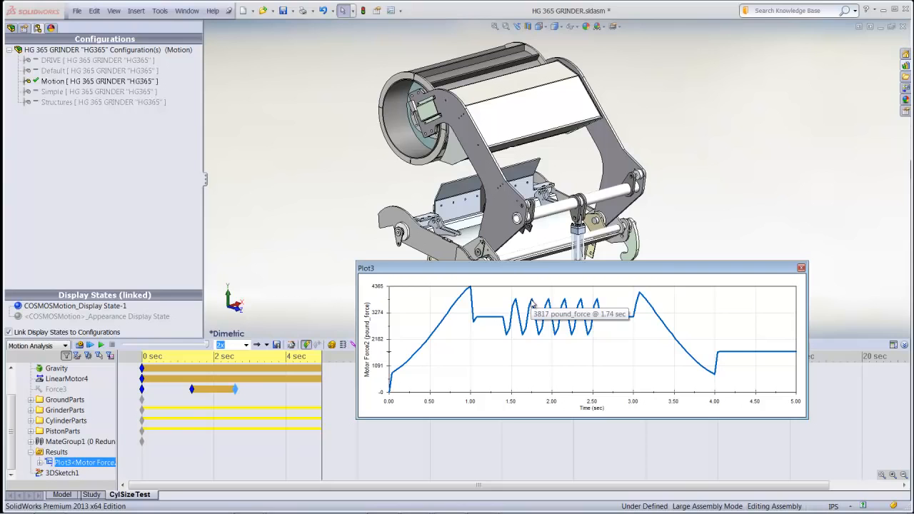
{"action": "left_click", "coordinate": [801, 269]}
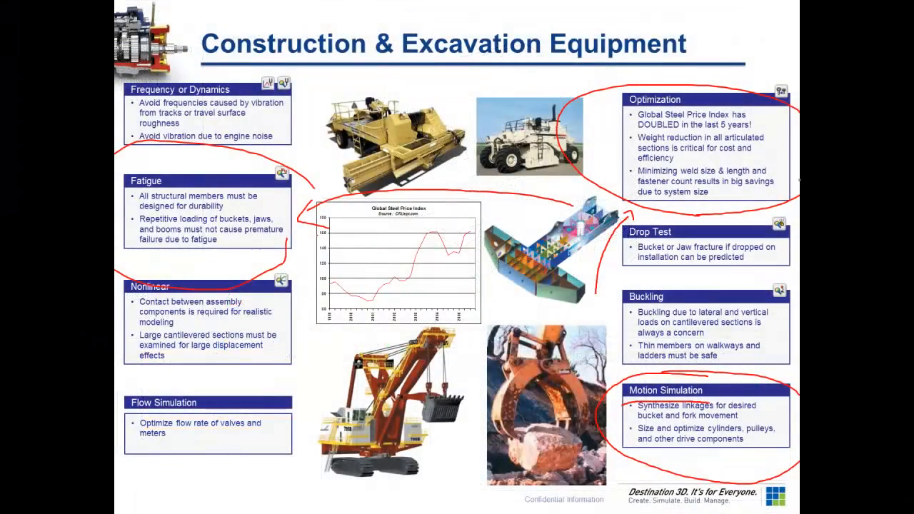
{"action": "left_click_drag", "start_coordinate": [608, 112], "coordinate": [708, 103]}
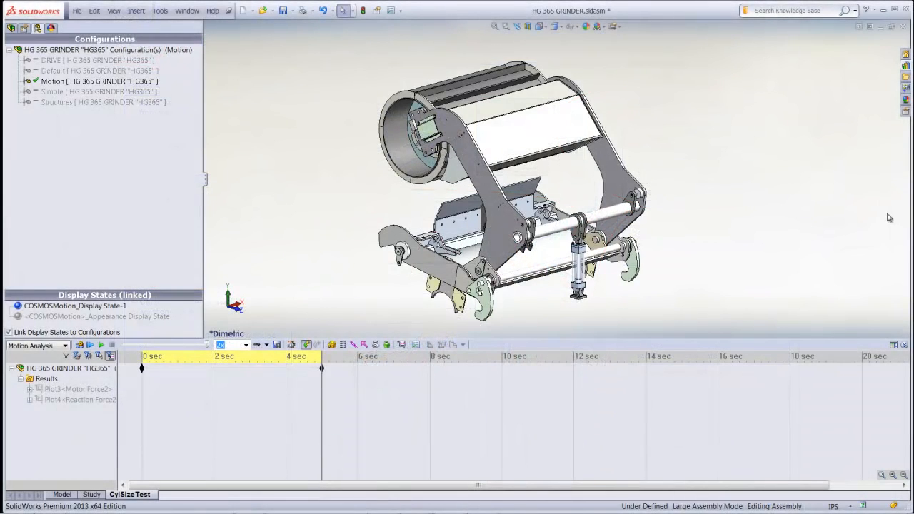
Go back to the model, activate the Structures configuration and load SolidWorks Simulation
{"action": "left_click", "coordinate": [62, 496]}
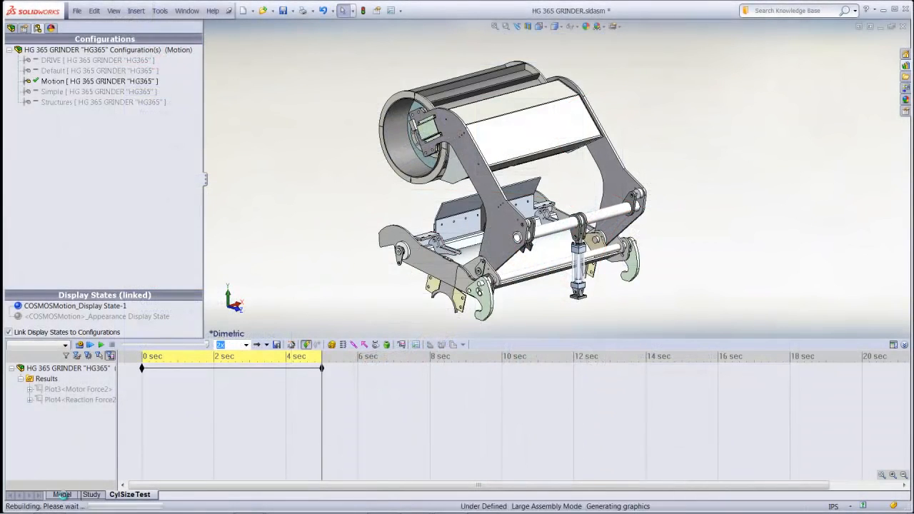
{"action": "double_click", "coordinate": [113, 103]}
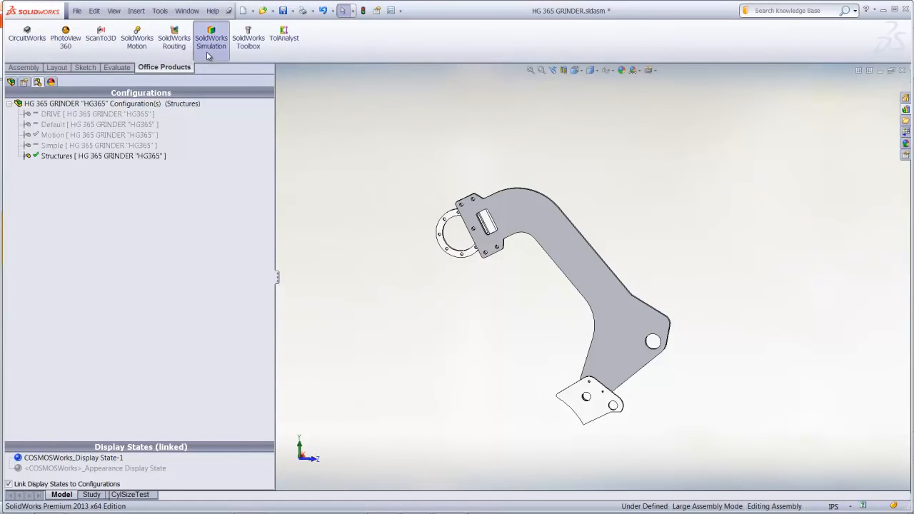
{"action": "left_click", "coordinate": [211, 42]}
Create a new Static simulation study named MaxLoad
{"action": "left_click", "coordinate": [18, 57]}
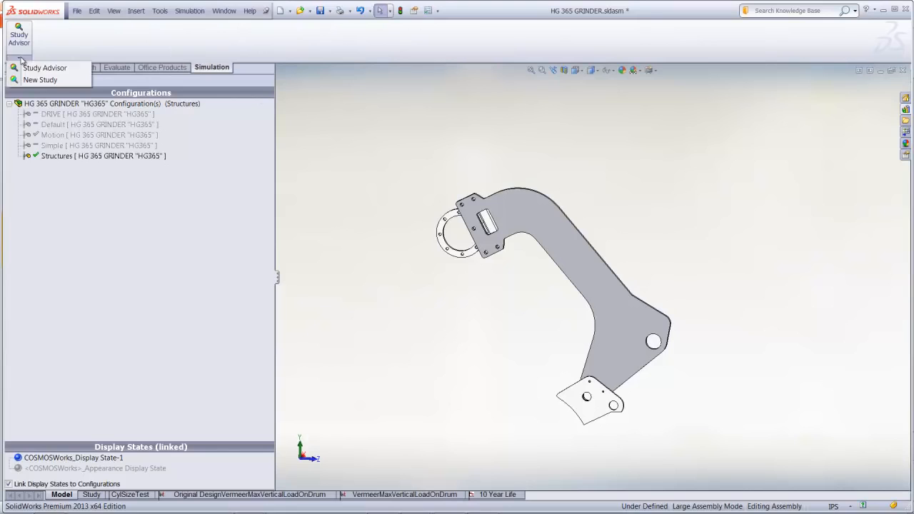
{"action": "left_click", "coordinate": [30, 77]}
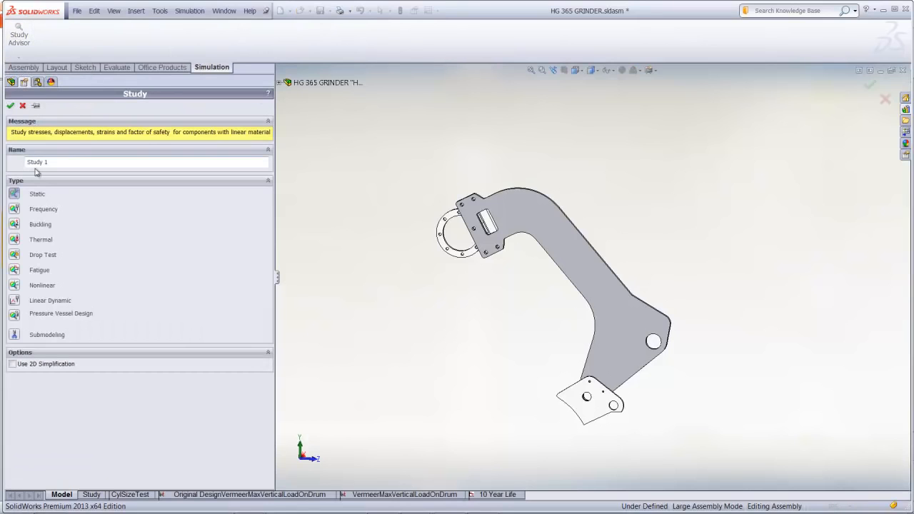
{"action": "left_click_drag", "start_coordinate": [53, 163], "coordinate": [18, 165]}
{"action": "type", "text": "MaxLoad"}
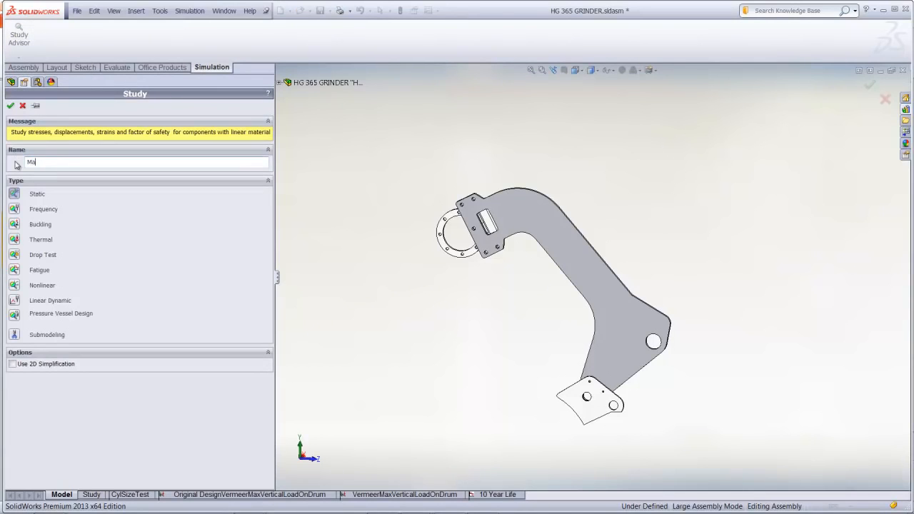
{"action": "left_click", "coordinate": [11, 105]}
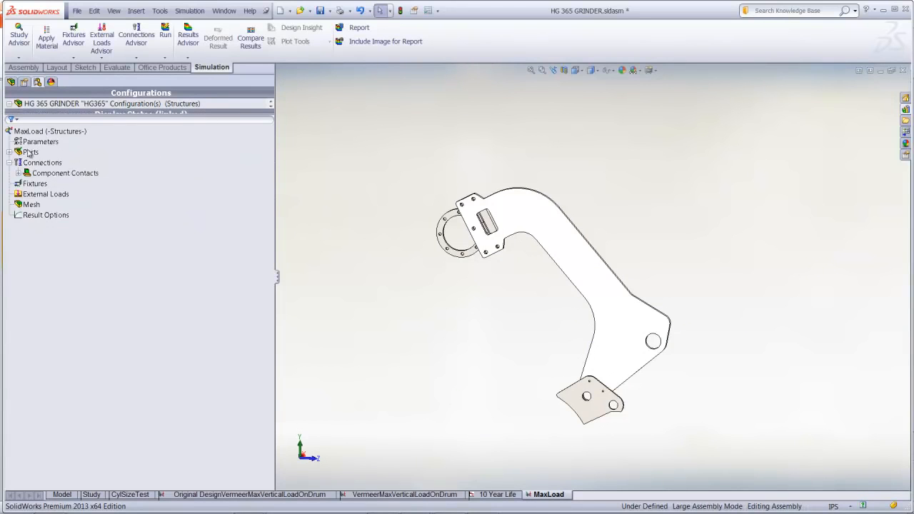
Examine the materials of the study's parts and locate the feed roller arm's material in the assembly tree
{"action": "left_click", "coordinate": [10, 152]}
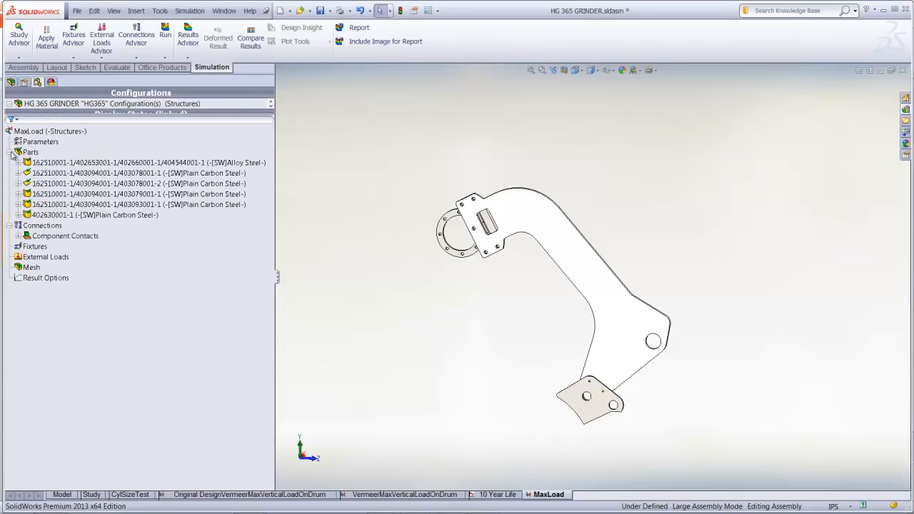
{"action": "right_click", "coordinate": [59, 164]}
{"action": "left_click", "coordinate": [92, 172]}
{"action": "left_click_drag", "start_coordinate": [250, 115], "coordinate": [252, 194]}
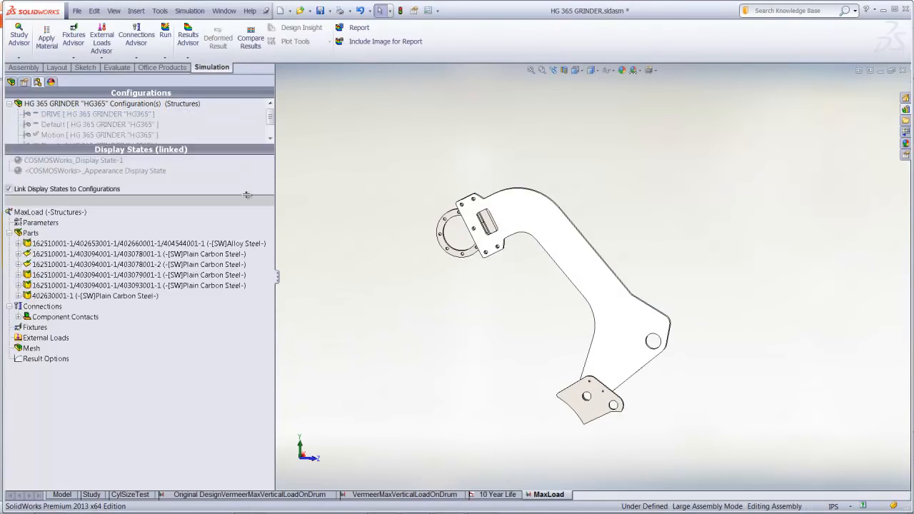
{"action": "left_click", "coordinate": [12, 83]}
{"action": "left_click", "coordinate": [517, 216]}
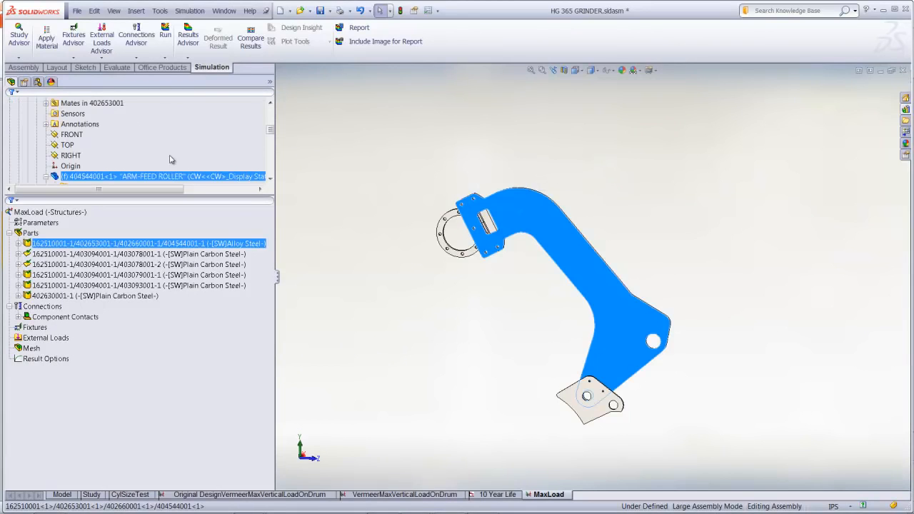
{"action": "scroll", "coordinate": [150, 166], "scroll_direction": "down", "scroll_amount": 1}
{"action": "scroll", "coordinate": [59, 162], "scroll_direction": "down", "scroll_amount": 1}
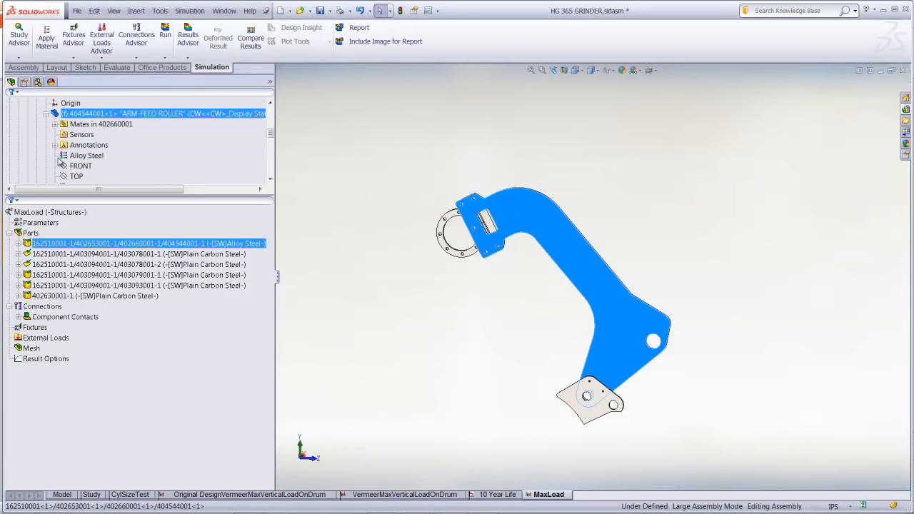
{"action": "left_click", "coordinate": [84, 157]}
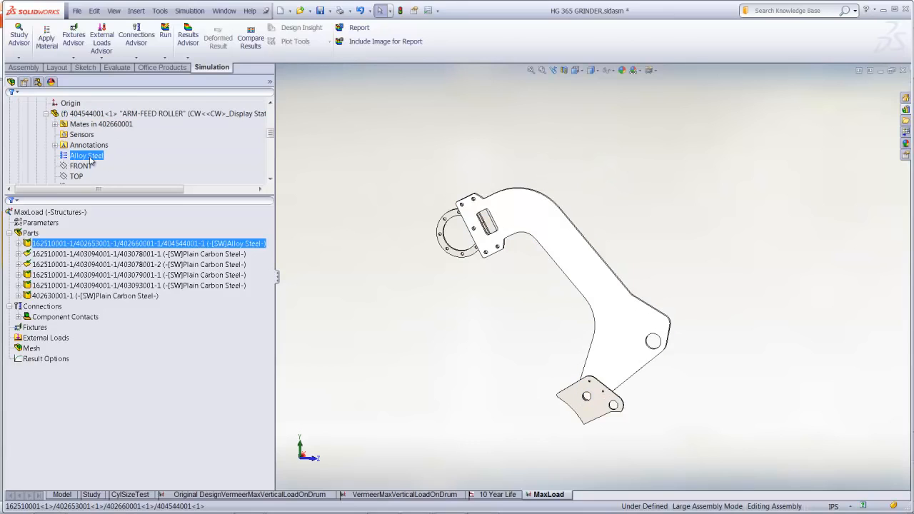
{"action": "left_click", "coordinate": [318, 188]}
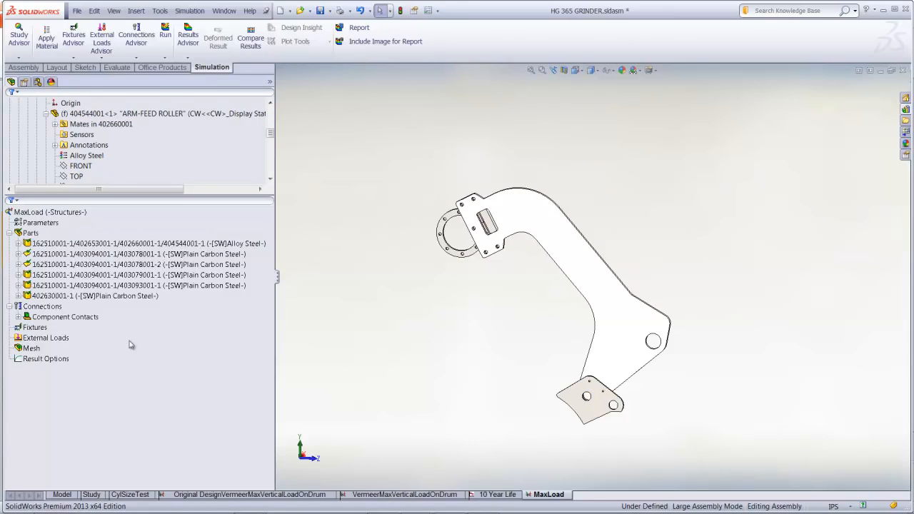
Add a fixed hinge fixture to the feed roller arm's large pivot hole and the outer hole of the lower plate
{"action": "right_click", "coordinate": [43, 329]}
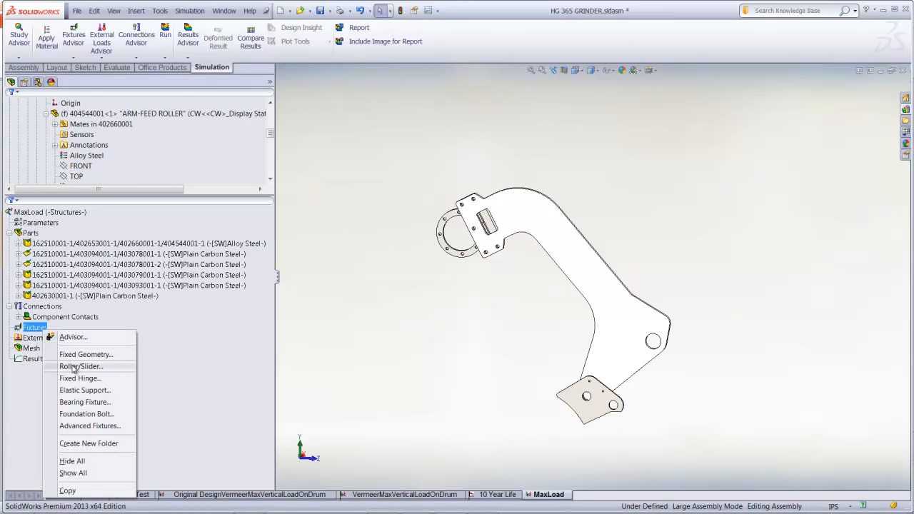
{"action": "left_click", "coordinate": [80, 379]}
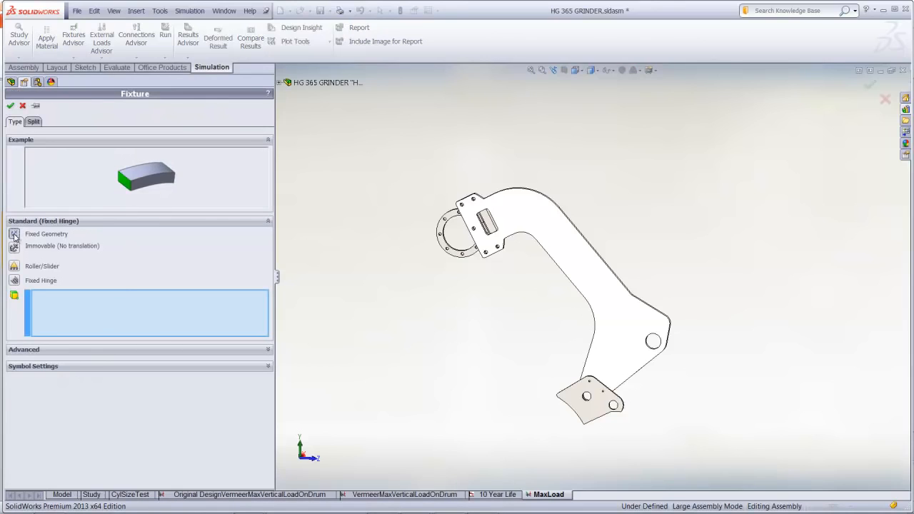
{"action": "left_click", "coordinate": [14, 281]}
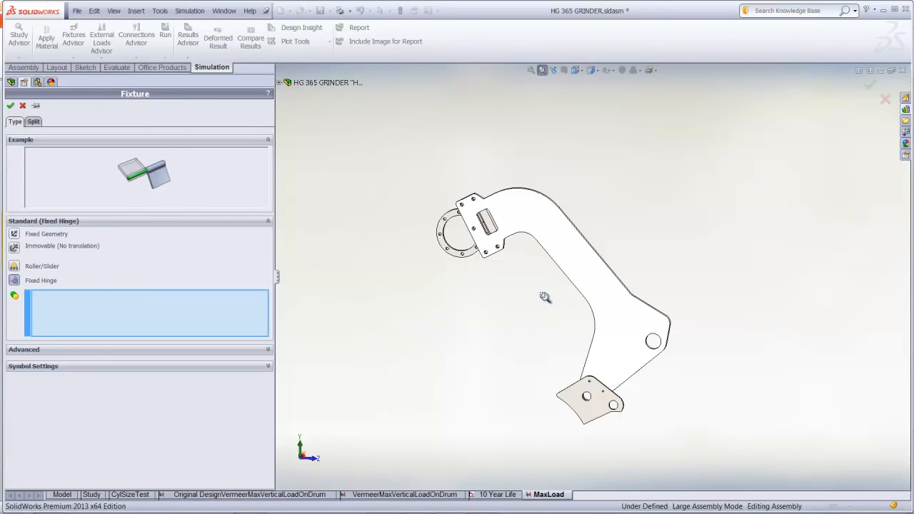
{"action": "left_click_drag", "start_coordinate": [538, 296], "coordinate": [747, 431]}
{"action": "key", "text": "Escape"}
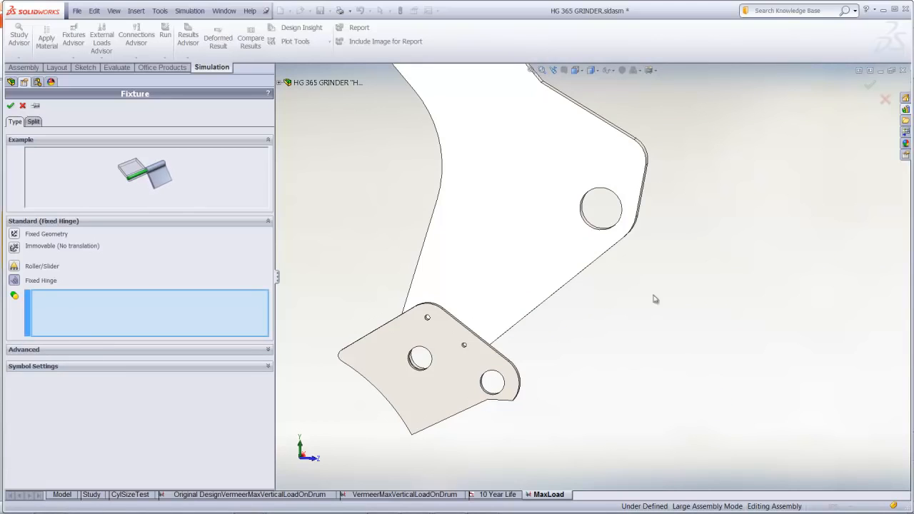
{"action": "left_click", "coordinate": [591, 228]}
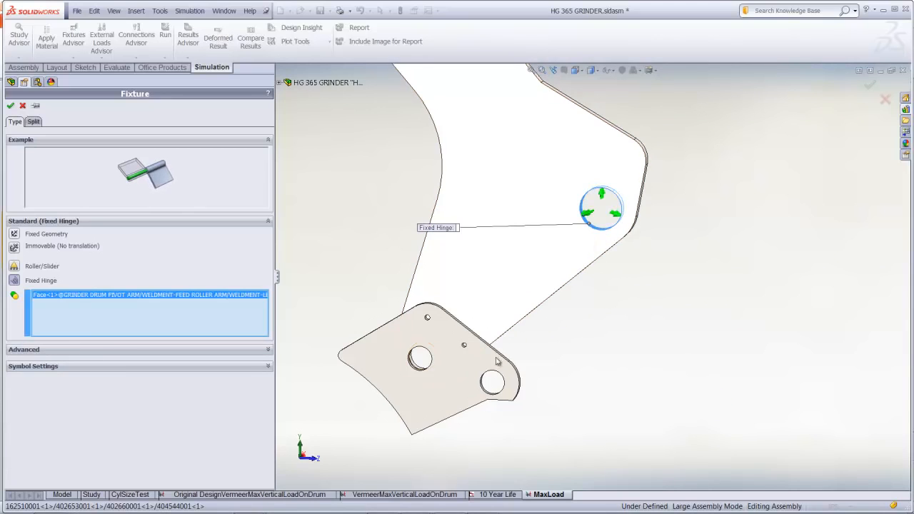
{"action": "left_click", "coordinate": [487, 393]}
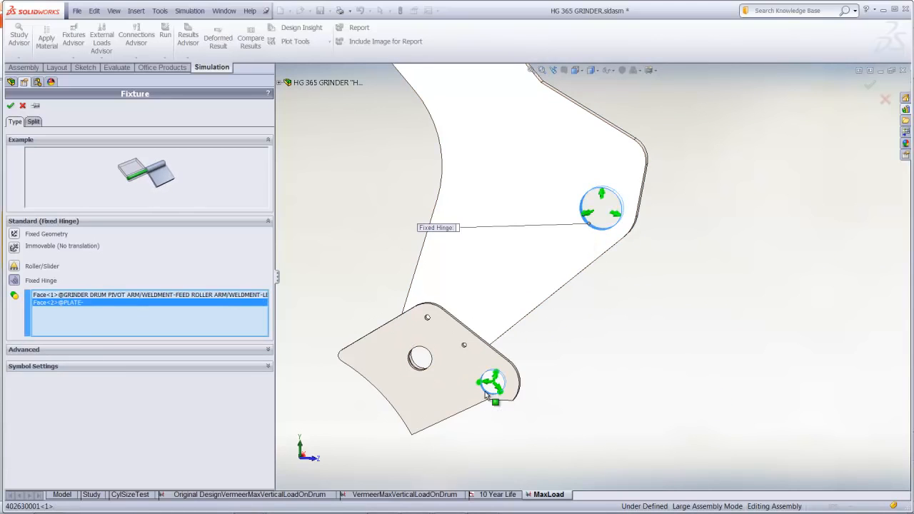
{"action": "left_click", "coordinate": [11, 106]}
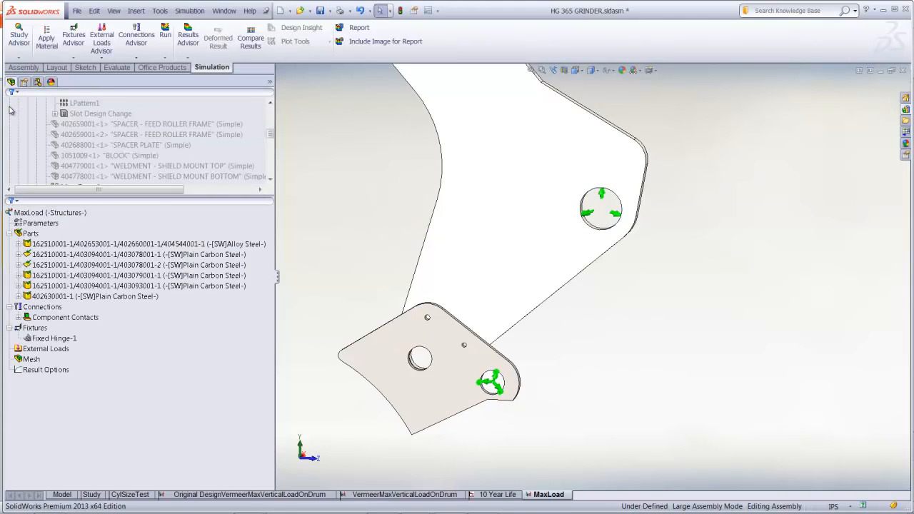
Add a pin connector with retaining ring between the feed roller arm's hole and the coaxial hole in the lower plate
{"action": "right_click", "coordinate": [55, 312]}
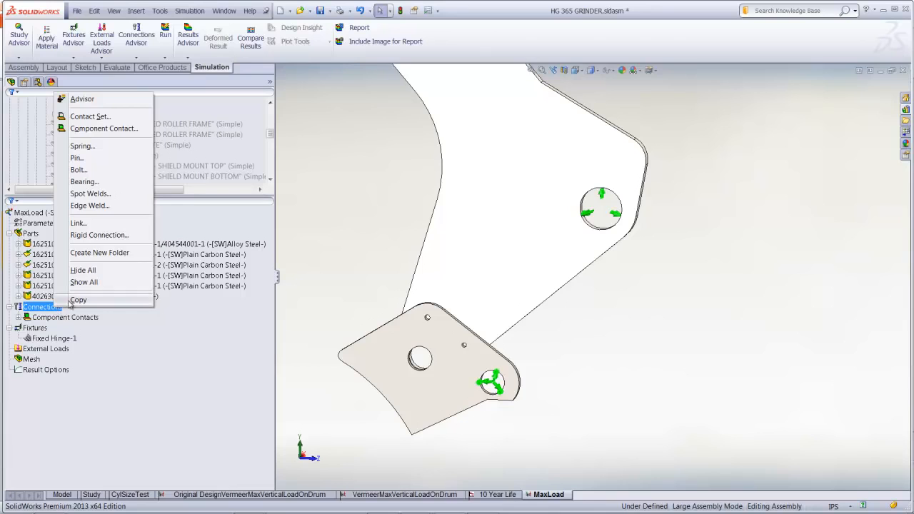
{"action": "left_click", "coordinate": [115, 158]}
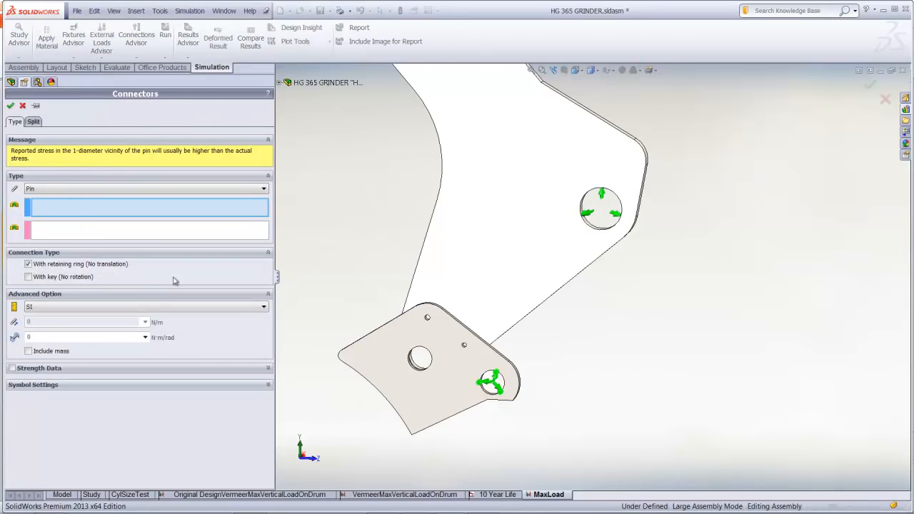
{"action": "scroll", "coordinate": [429, 369], "scroll_direction": "down", "scroll_amount": 6}
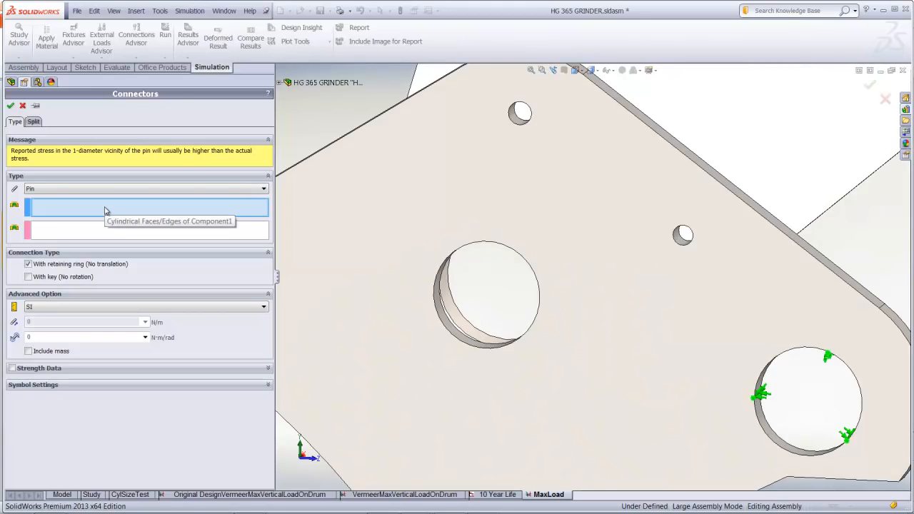
{"action": "left_click", "coordinate": [464, 321]}
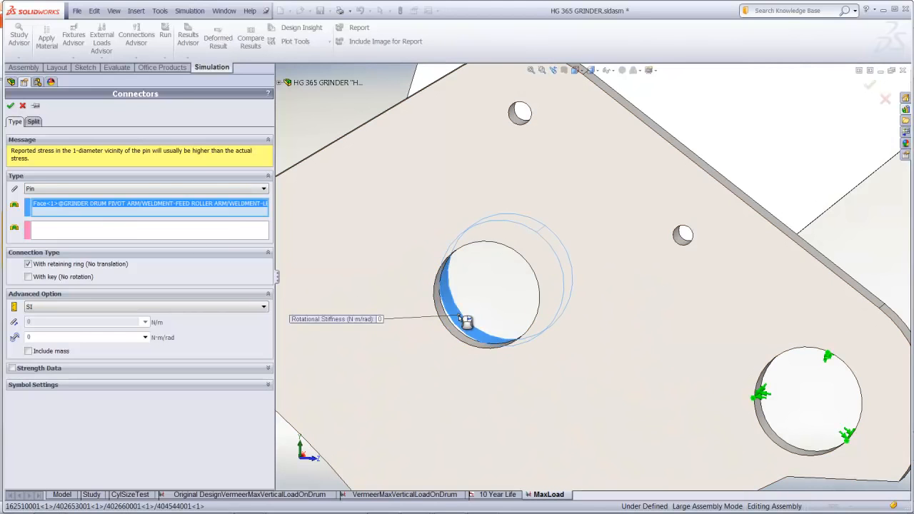
{"action": "left_click", "coordinate": [215, 231]}
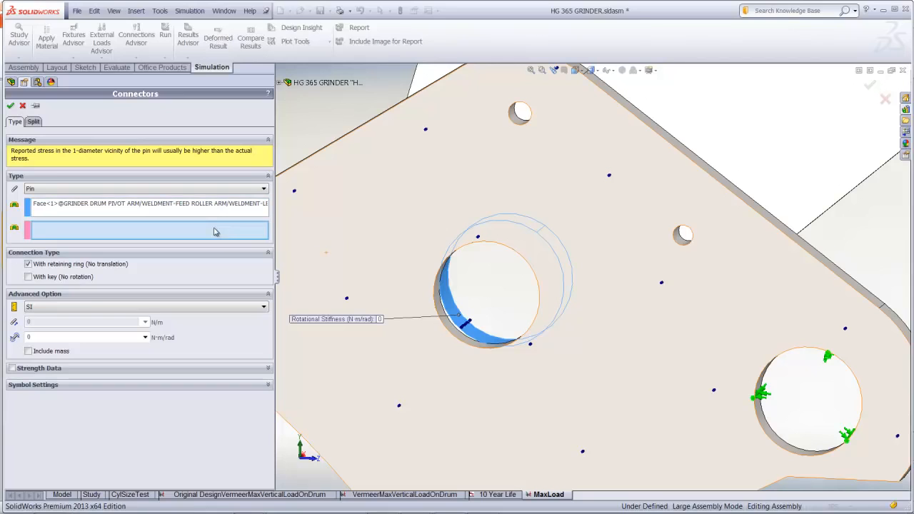
{"action": "left_click", "coordinate": [458, 337]}
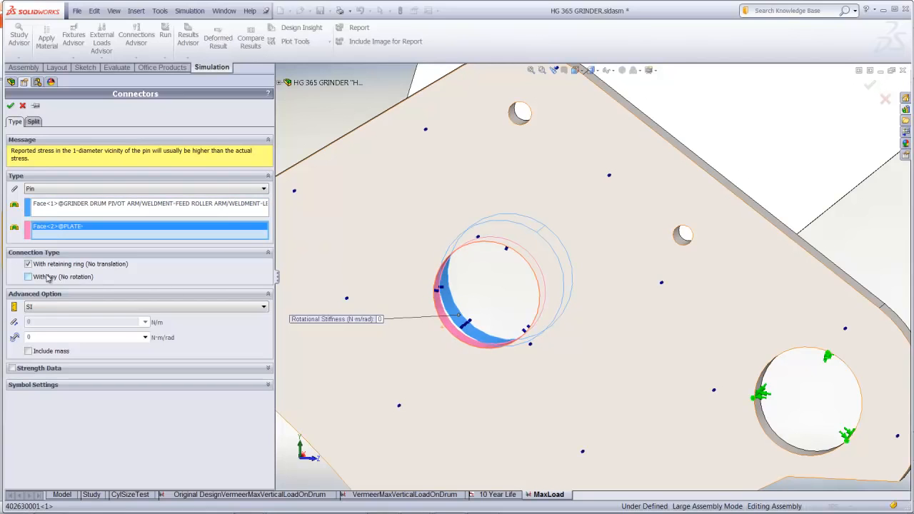
{"action": "left_click", "coordinate": [11, 106]}
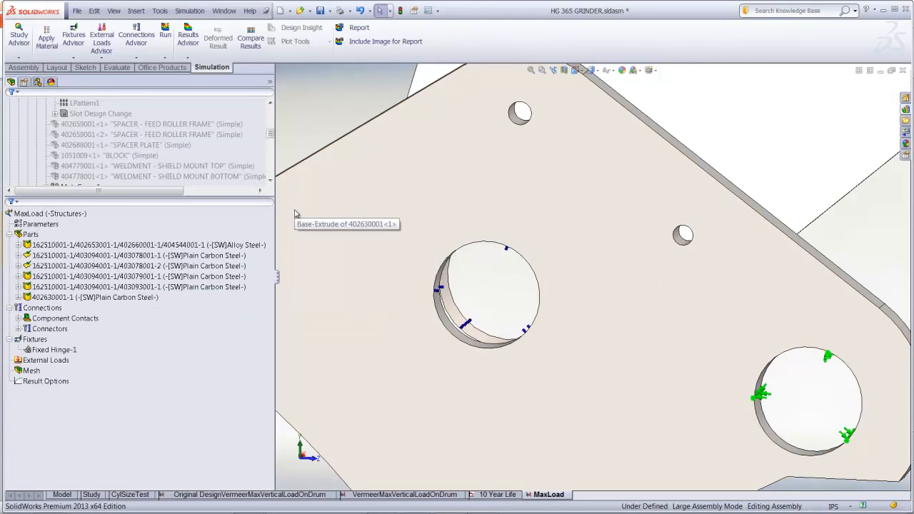
Start a force load on the inner cylindrical face of the feed roller mount's ring, with the assembly's Front plane as direction reference
{"action": "key", "text": "f"}
{"action": "middle_click_drag", "start_coordinate": [360, 238], "coordinate": [468, 253]}
{"action": "left_click_drag", "start_coordinate": [556, 217], "coordinate": [621, 273]}
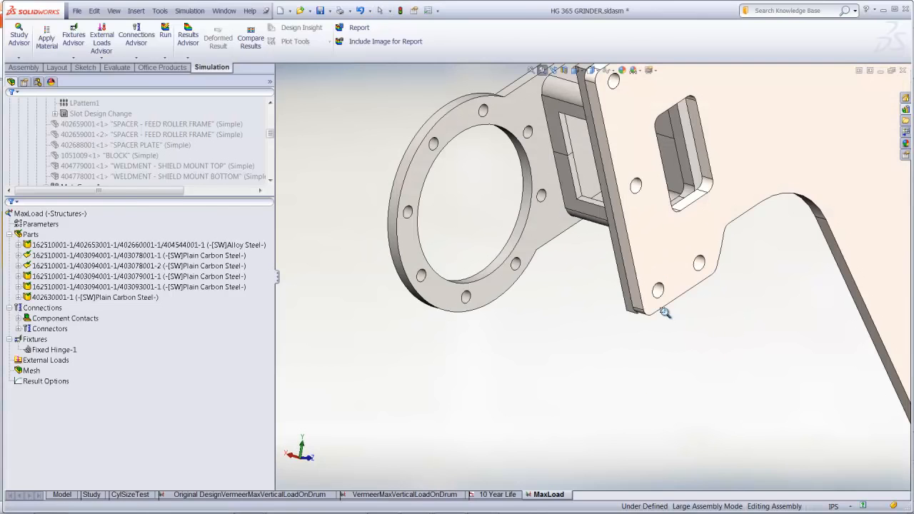
{"action": "right_click", "coordinate": [39, 361]}
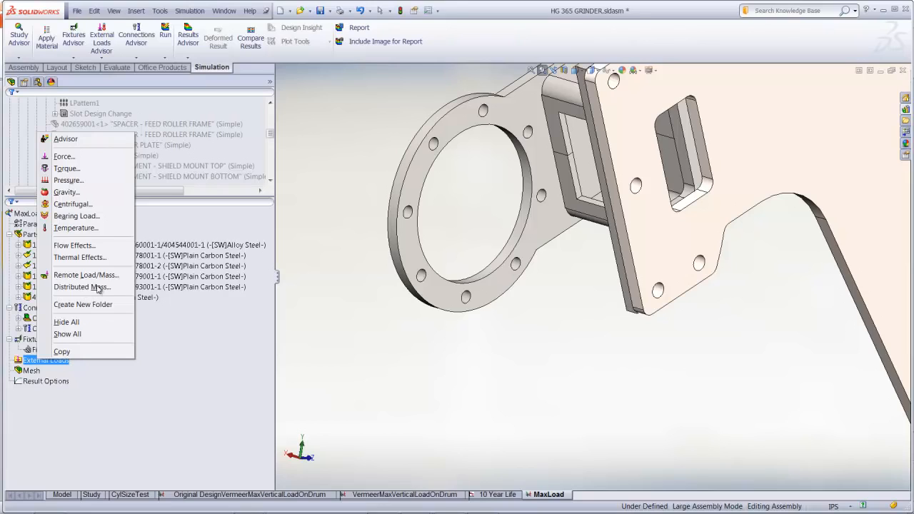
{"action": "left_click", "coordinate": [80, 156]}
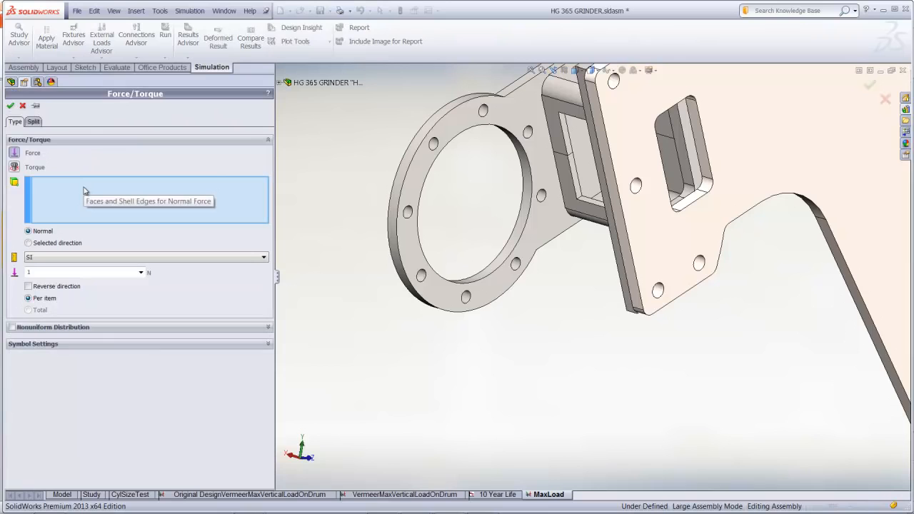
{"action": "left_click", "coordinate": [512, 244]}
{"action": "left_click", "coordinate": [28, 243]}
{"action": "left_click", "coordinate": [81, 213]}
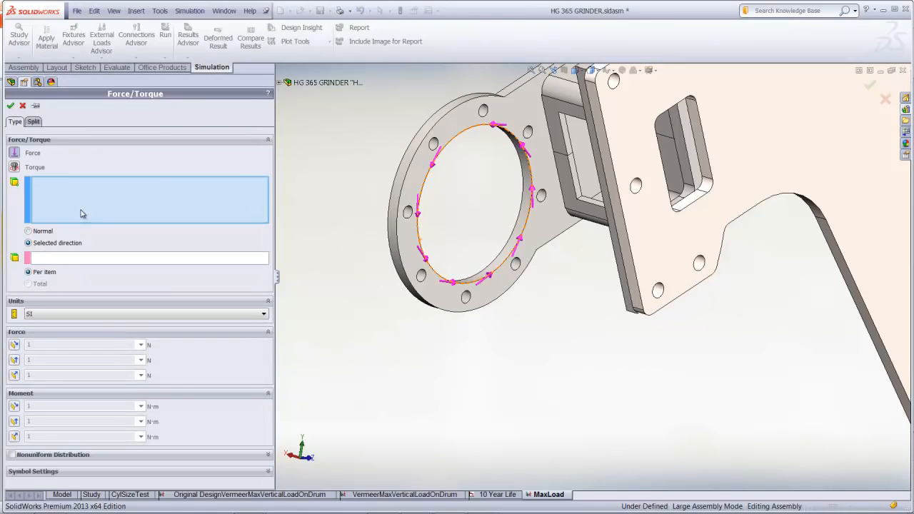
{"action": "left_click", "coordinate": [280, 82]}
{"action": "left_click", "coordinate": [310, 115]}
{"action": "left_click", "coordinate": [191, 211]}
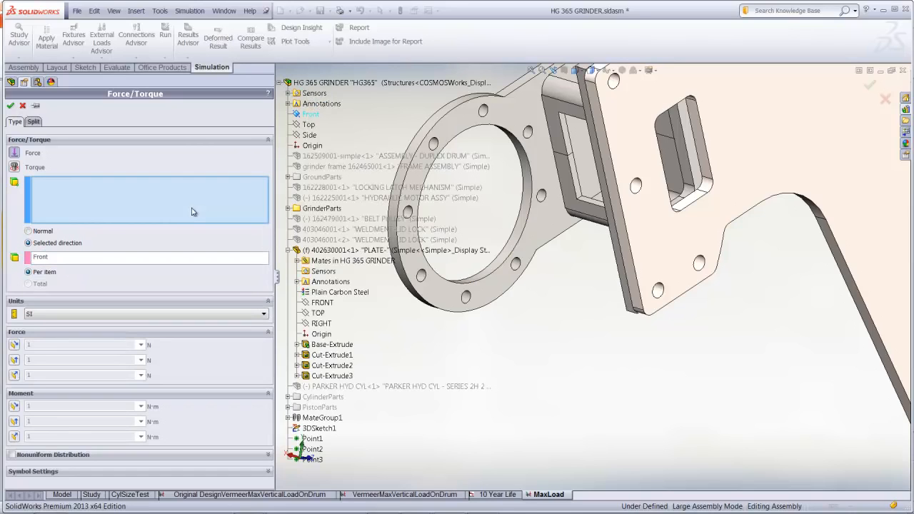
{"action": "left_click", "coordinate": [521, 223]}
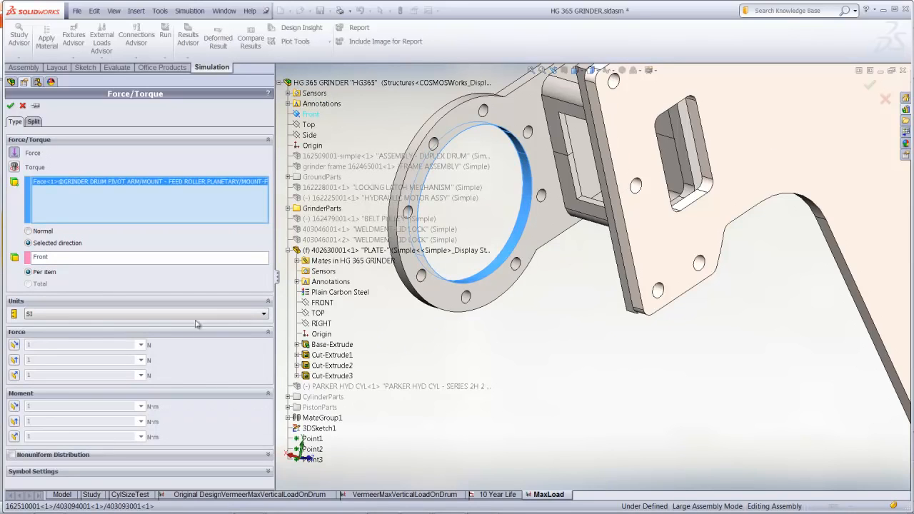
Try the force directions relative to the Front plane and activate the component along plane Dir 2
{"action": "left_click", "coordinate": [15, 360]}
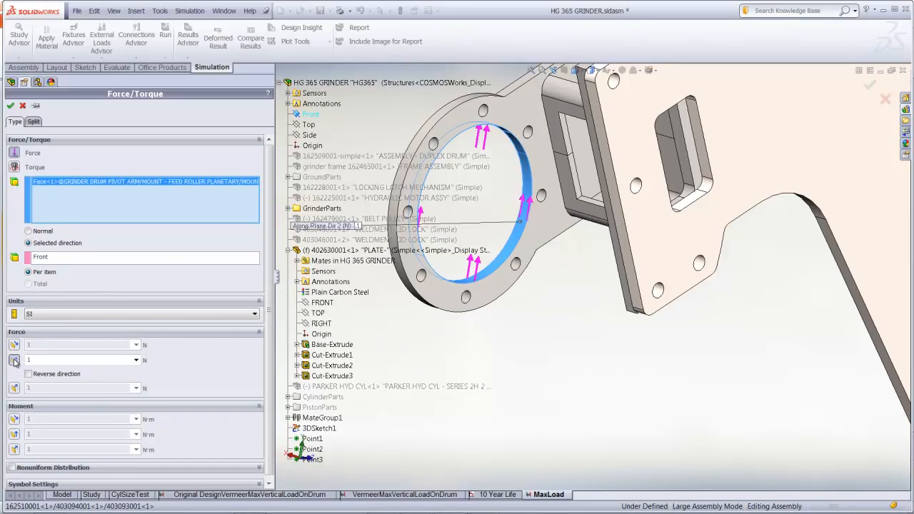
{"action": "left_click", "coordinate": [14, 360]}
{"action": "left_click", "coordinate": [14, 376]}
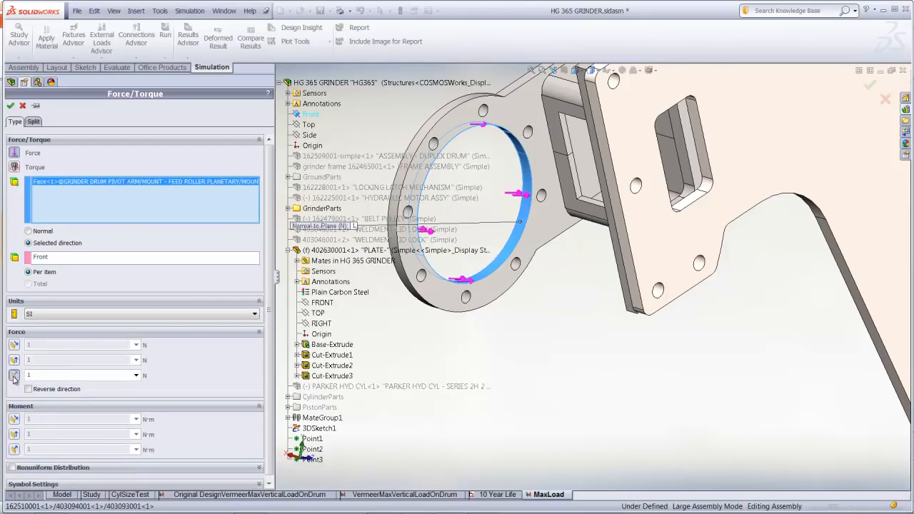
{"action": "left_click", "coordinate": [14, 375]}
{"action": "left_click", "coordinate": [15, 360]}
Set the force units to English (IPS), enter 2800 lbf along plane Dir 2, and accept the load
{"action": "left_click", "coordinate": [55, 317]}
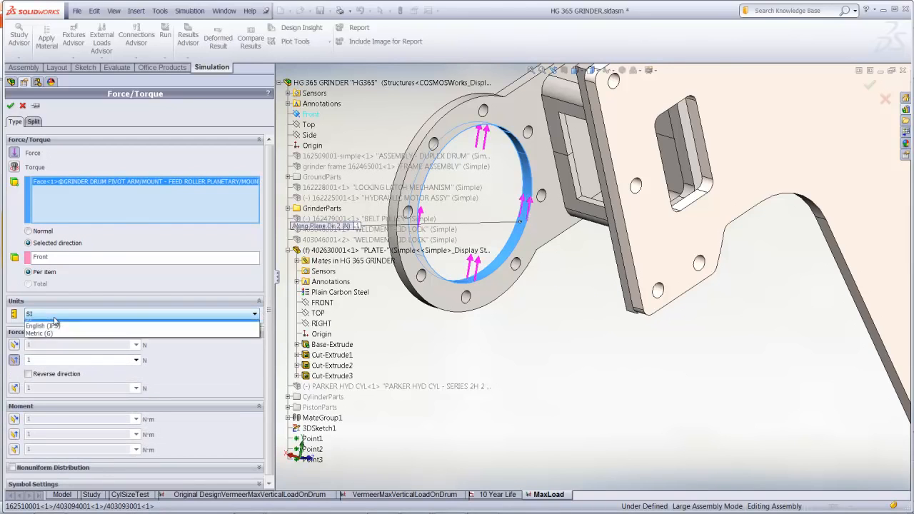
{"action": "left_click", "coordinate": [50, 332]}
{"action": "double_click", "coordinate": [63, 360]}
{"action": "type", "text": "2800"}
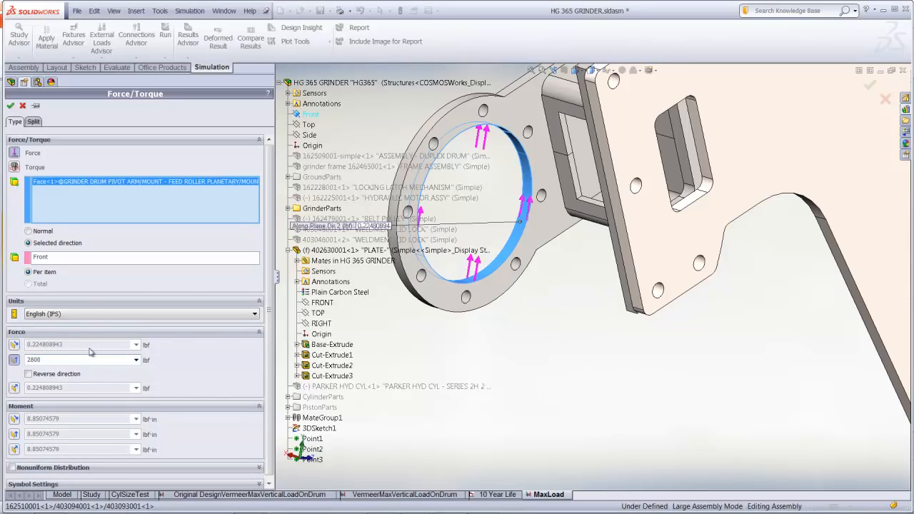
{"action": "left_click", "coordinate": [105, 263]}
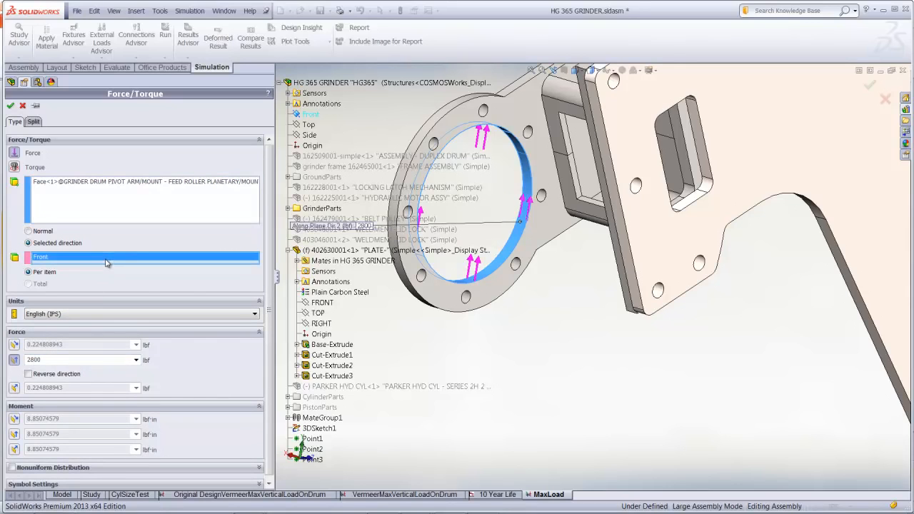
{"action": "left_click", "coordinate": [11, 106]}
Run the MaxLoad study
{"action": "key", "text": "f"}
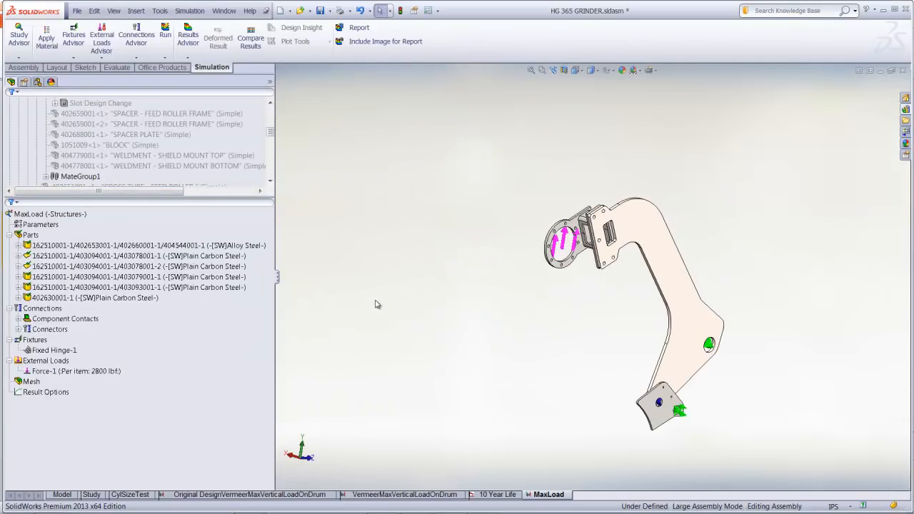
{"action": "right_click", "coordinate": [54, 216]}
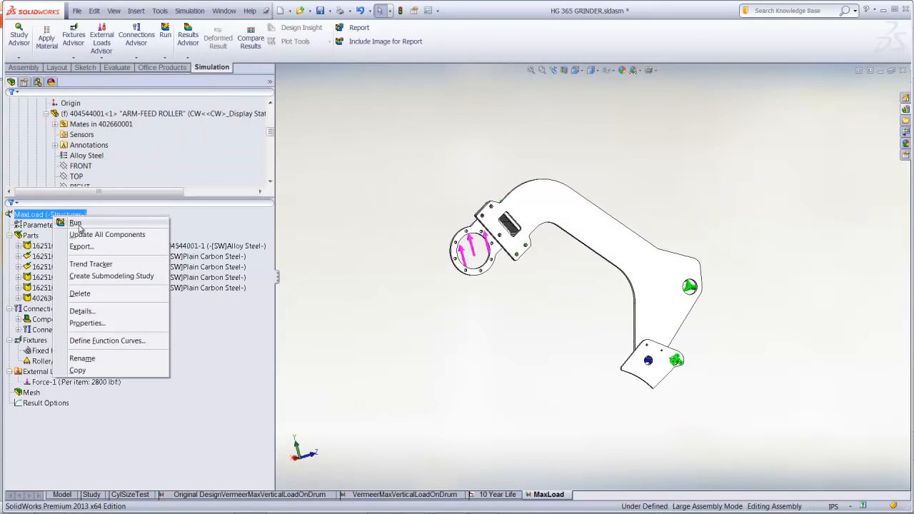
{"action": "left_click", "coordinate": [76, 224]}
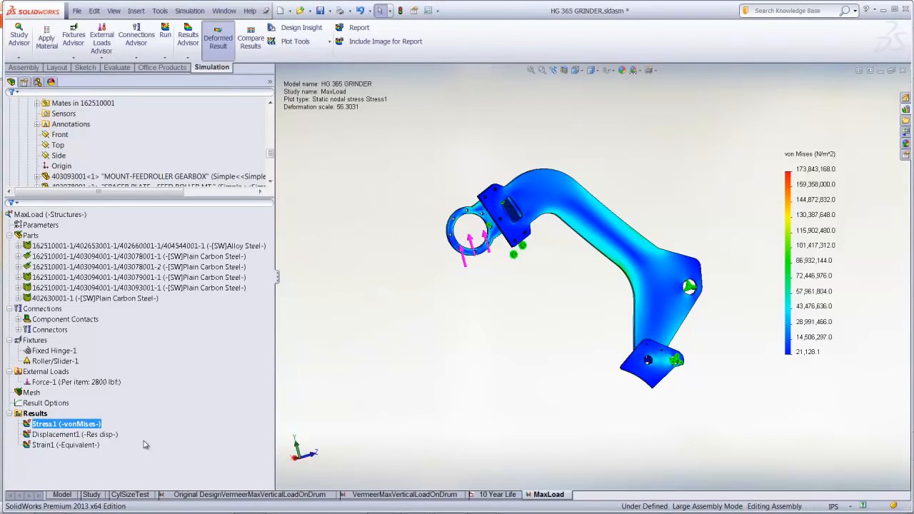
Animate the von Mises stress plot, examine how the arm deforms under load, and close the animation
{"action": "right_click", "coordinate": [47, 422]}
{"action": "left_click", "coordinate": [96, 266]}
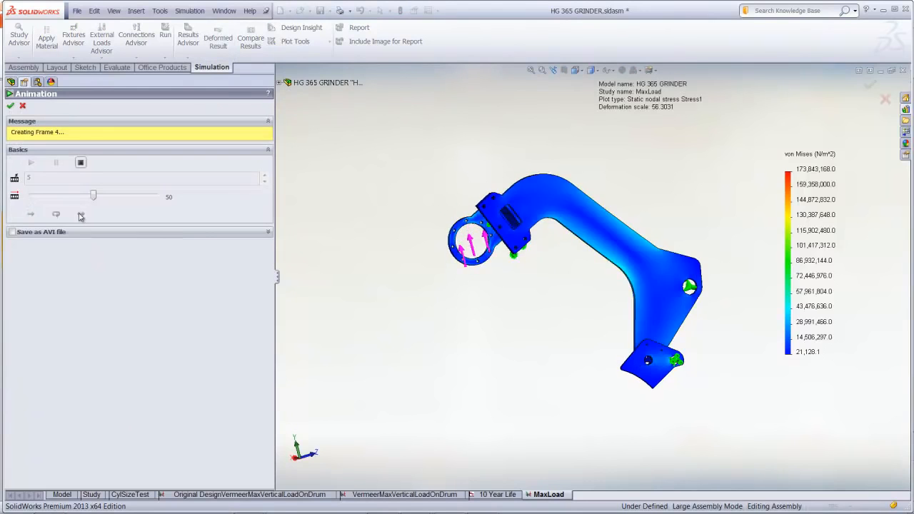
{"action": "scroll", "coordinate": [555, 293], "scroll_direction": "down", "scroll_amount": 2}
{"action": "mouse_move", "coordinate": [554, 293]}
{"action": "middle_mouse_down", "text": "ctrl"}
{"action": "mouse_move", "coordinate": [515, 294]}
{"action": "mouse_move", "coordinate": [531, 276]}
{"action": "mouse_move", "coordinate": [550, 288]}
{"action": "mouse_move", "coordinate": [539, 230]}
{"action": "mouse_move", "coordinate": [496, 300]}
{"action": "mouse_move", "coordinate": [541, 295]}
{"action": "middle_mouse_up", "text": "ctrl"}
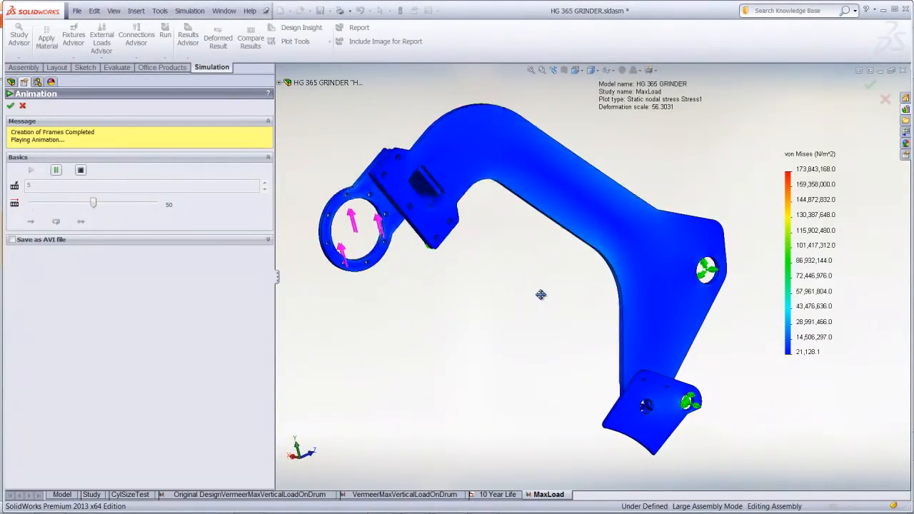
{"action": "left_click", "coordinate": [11, 105]}
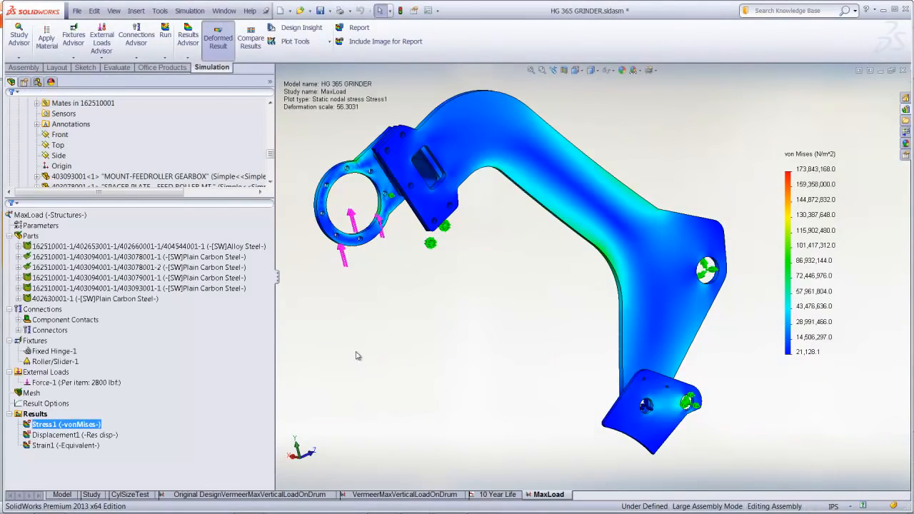
Define a factor of safety plot for only the feed roller arm body, using the Automatic criterion
{"action": "right_click", "coordinate": [37, 415]}
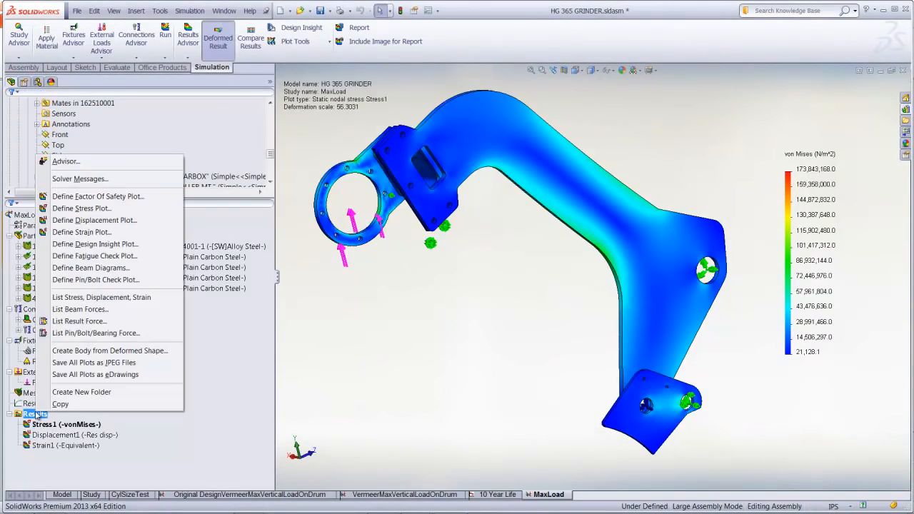
{"action": "left_click", "coordinate": [116, 195]}
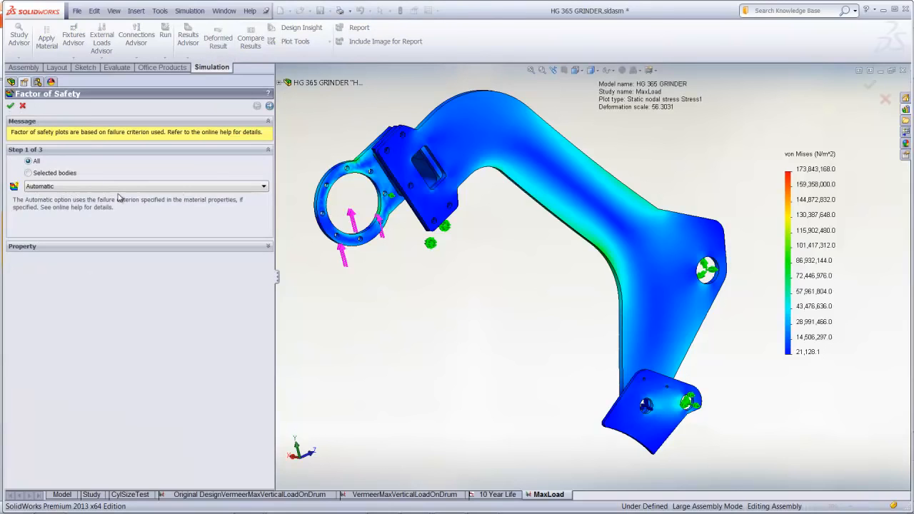
{"action": "left_click", "coordinate": [48, 173]}
{"action": "left_click", "coordinate": [513, 140]}
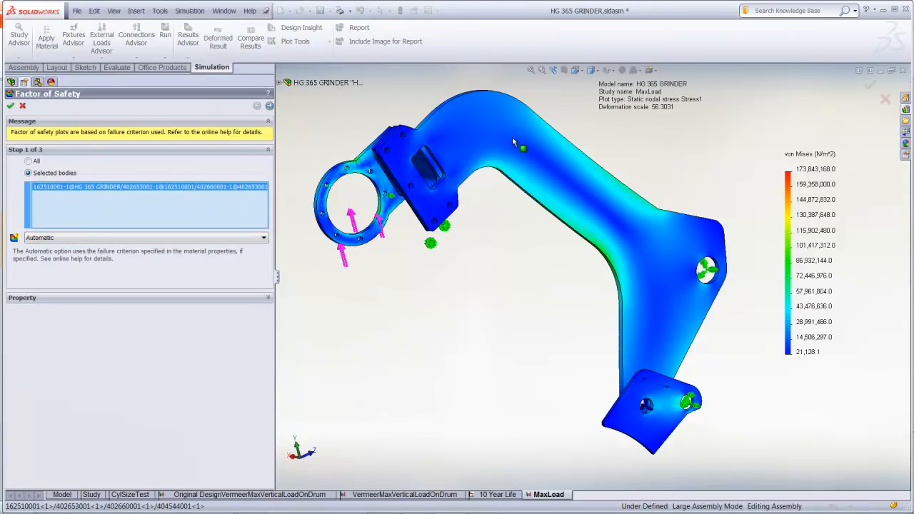
{"action": "left_click", "coordinate": [270, 106]}
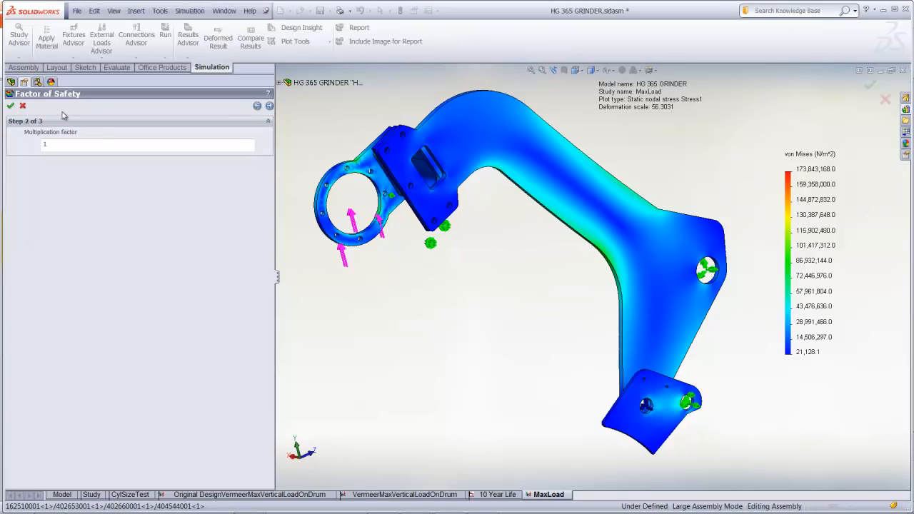
{"action": "left_click", "coordinate": [11, 105]}
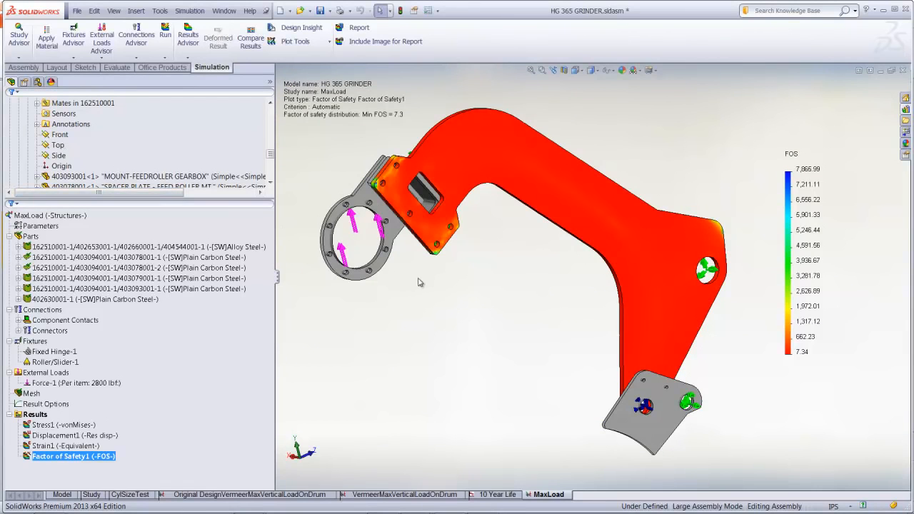
Set the factor of safety legend to a defined range from 5 to 10
{"action": "double_click", "coordinate": [709, 180]}
{"action": "left_click", "coordinate": [45, 241]}
{"action": "left_click_drag", "start_coordinate": [88, 268], "coordinate": [30, 254]}
{"action": "type", "text": "10"}
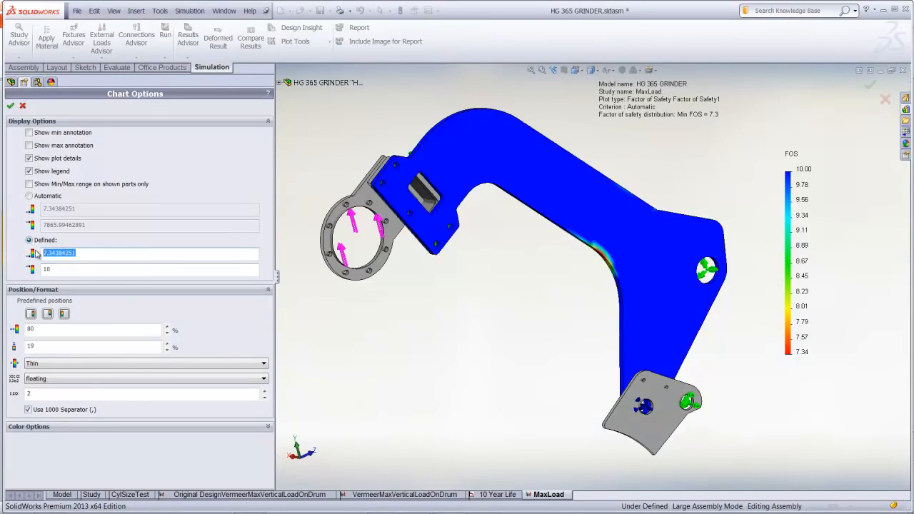
{"action": "type", "text": "5"}
{"action": "left_click", "coordinate": [73, 270]}
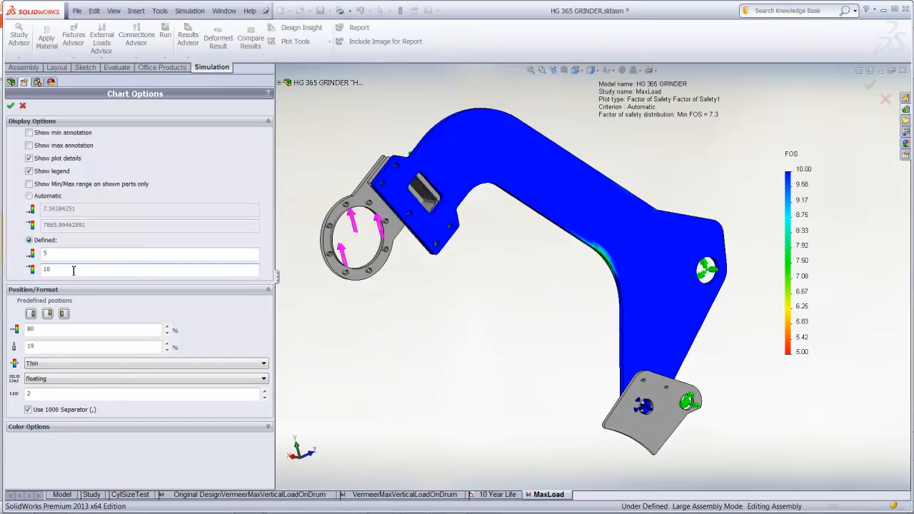
{"action": "left_click", "coordinate": [11, 107]}
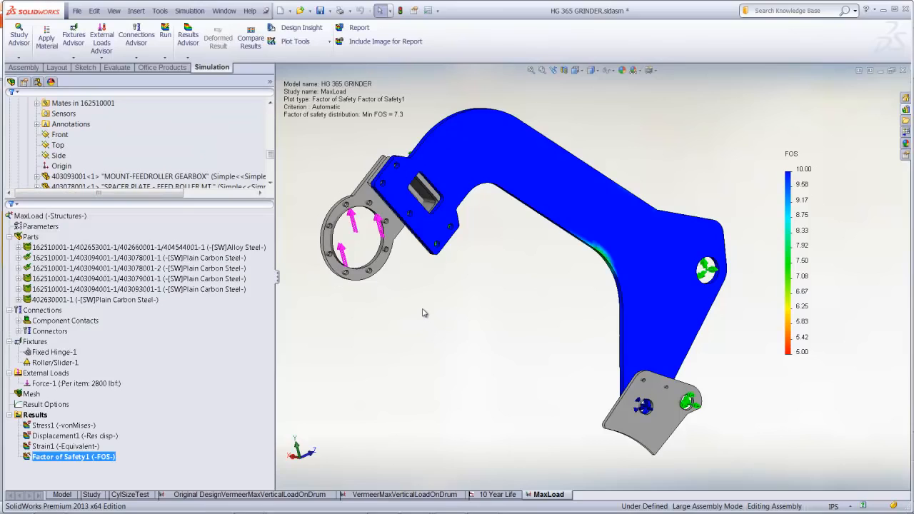
Create a Design Insight plot with the load level raised close to All, and hide it once the load path has been examined
{"action": "right_click", "coordinate": [48, 416]}
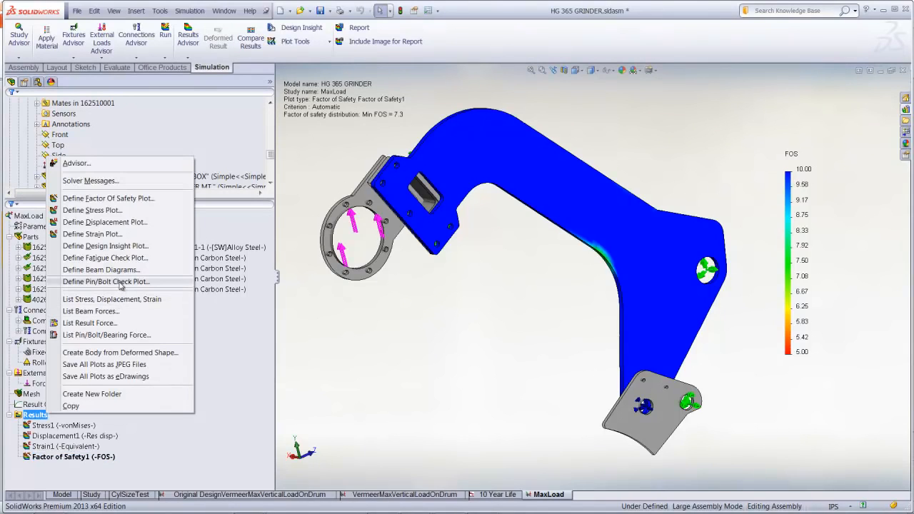
{"action": "left_click", "coordinate": [118, 247]}
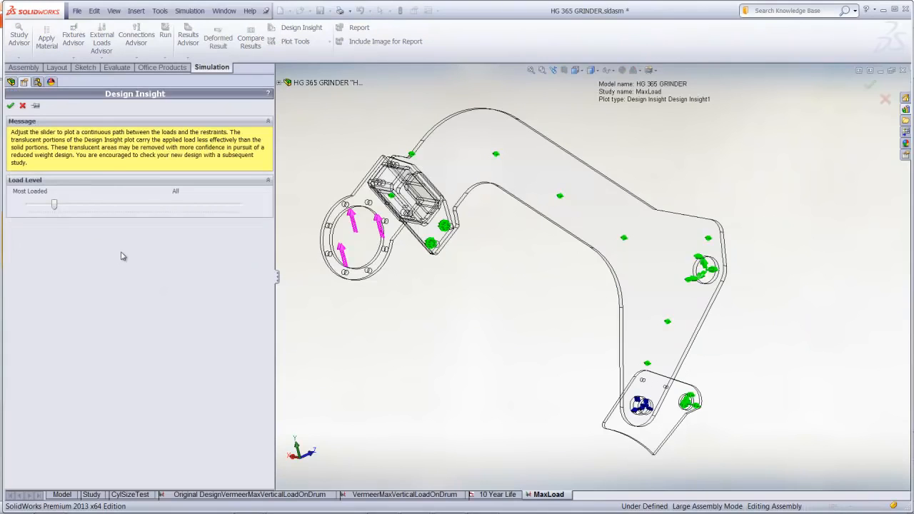
{"action": "left_click_drag", "start_coordinate": [56, 204], "coordinate": [231, 213]}
{"action": "left_click_drag", "start_coordinate": [234, 212], "coordinate": [228, 212]}
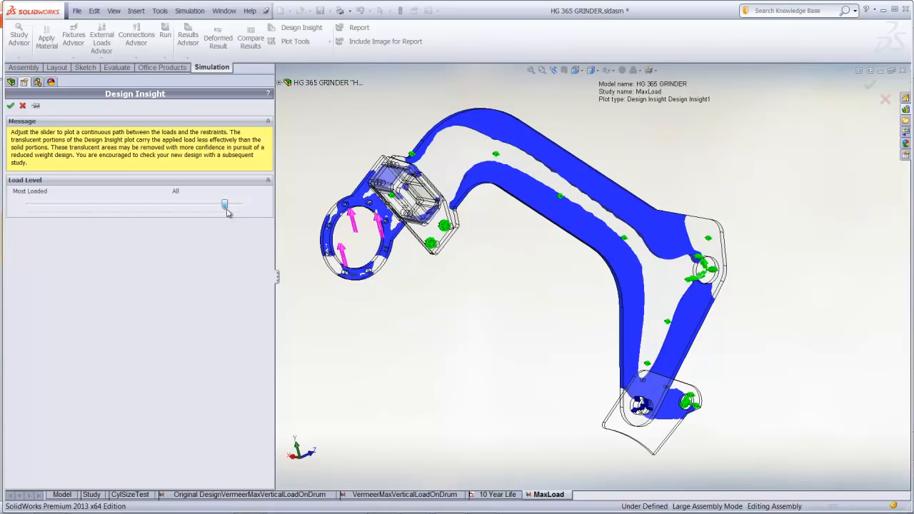
{"action": "left_click", "coordinate": [11, 105]}
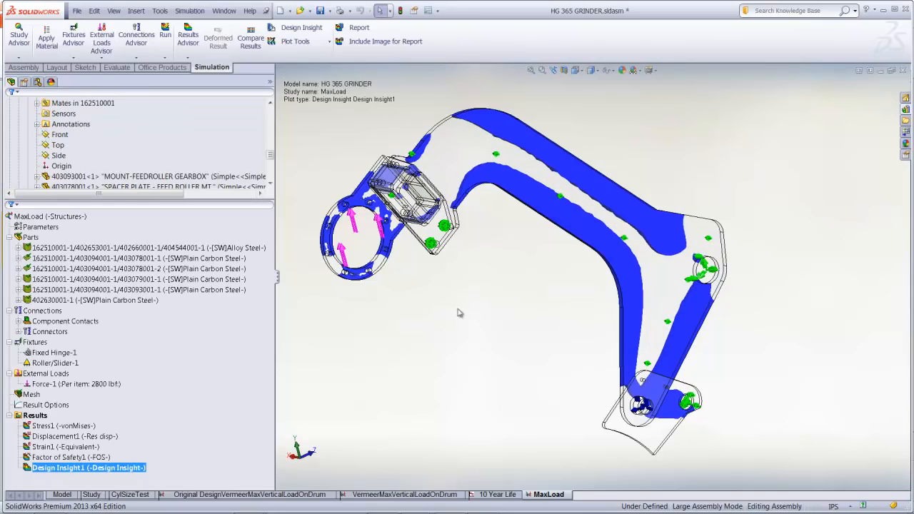
{"action": "right_click", "coordinate": [137, 470]}
{"action": "left_click", "coordinate": [168, 335]}
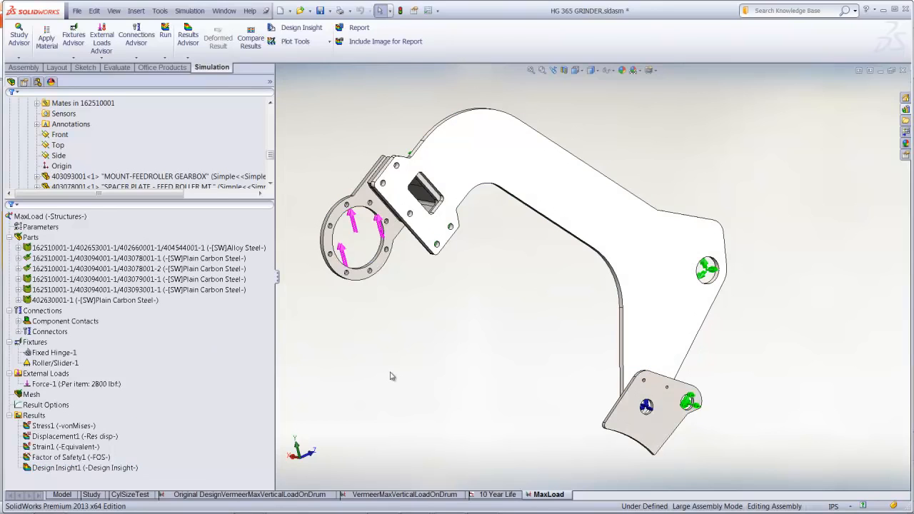
Duplicate the MaxLoad study as "Slot [MaxLoad]" using the Structures configuration
{"action": "right_click", "coordinate": [549, 493]}
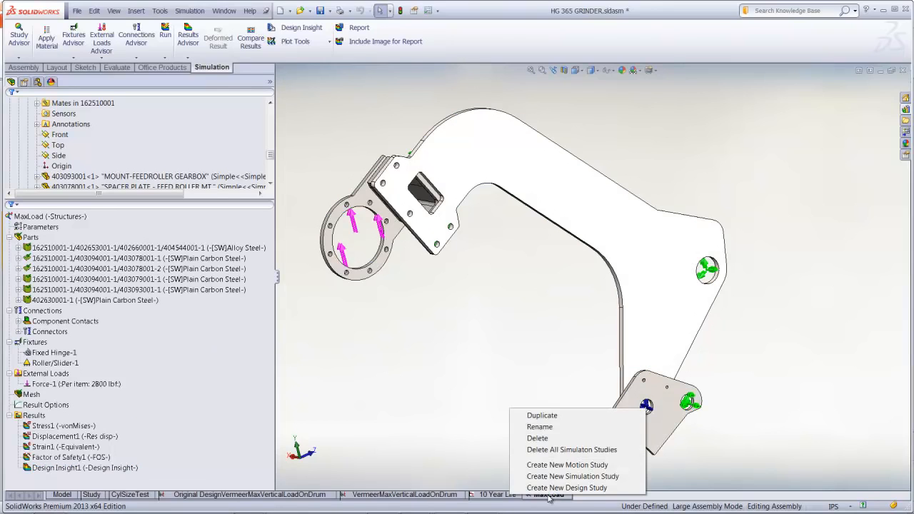
{"action": "left_click", "coordinate": [547, 419]}
{"action": "left_click_drag", "start_coordinate": [408, 236], "coordinate": [380, 235]}
{"action": "type", "text": "Slot[MaxLoad"}
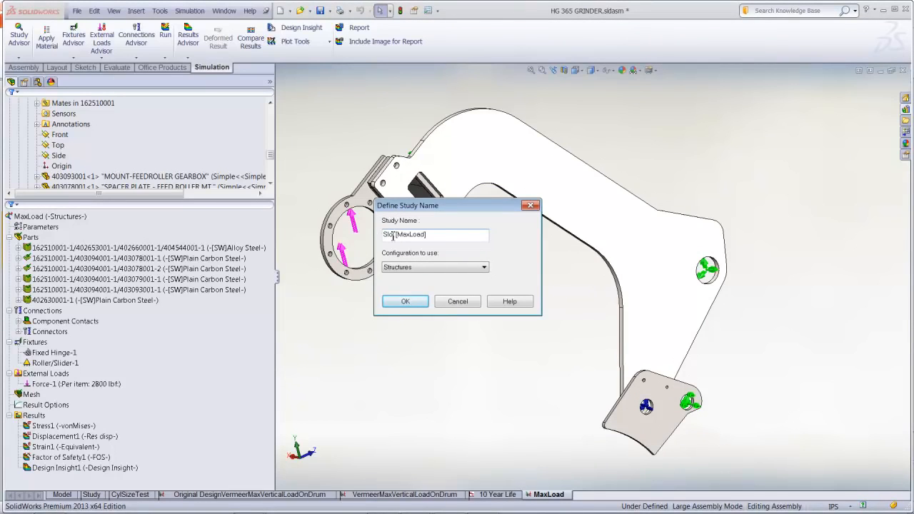
{"action": "left_click", "coordinate": [405, 301]}
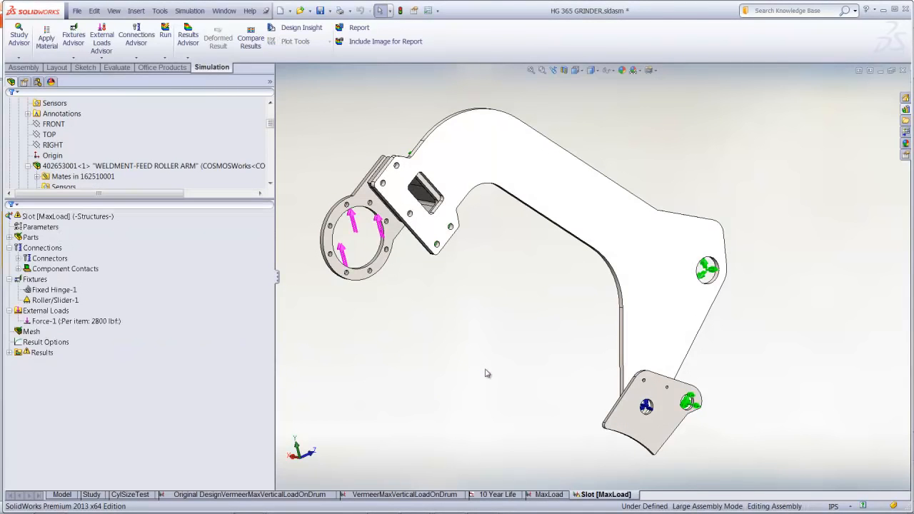
Unsuppress the Slot Design Change feature of the ARM-FEED ROLLER part
{"action": "left_click", "coordinate": [559, 207]}
{"action": "scroll", "coordinate": [187, 152], "scroll_direction": "down", "scroll_amount": 3}
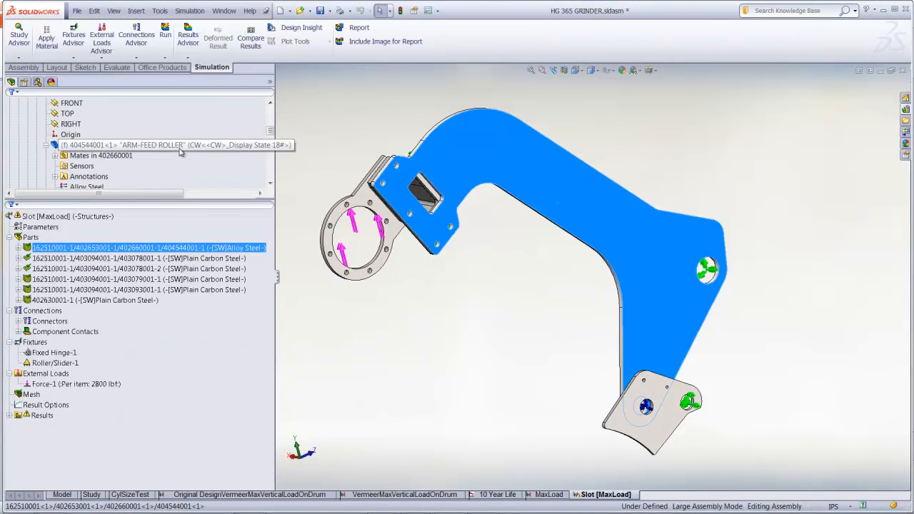
{"action": "scroll", "coordinate": [181, 152], "scroll_direction": "down", "scroll_amount": 3}
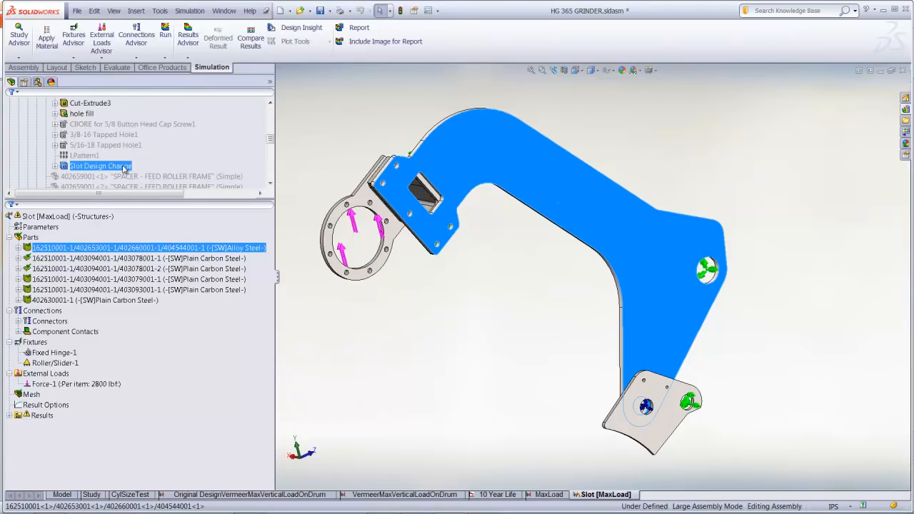
{"action": "right_click", "coordinate": [127, 167]}
{"action": "left_click", "coordinate": [152, 141]}
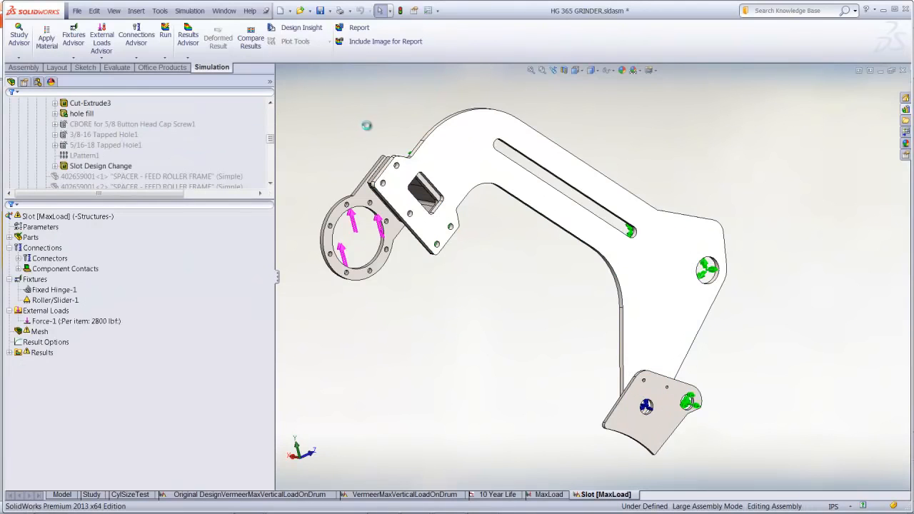
Run the Slot [MaxLoad] study and show its factor of safety plot
{"action": "right_click", "coordinate": [81, 218]}
{"action": "left_click", "coordinate": [90, 238]}
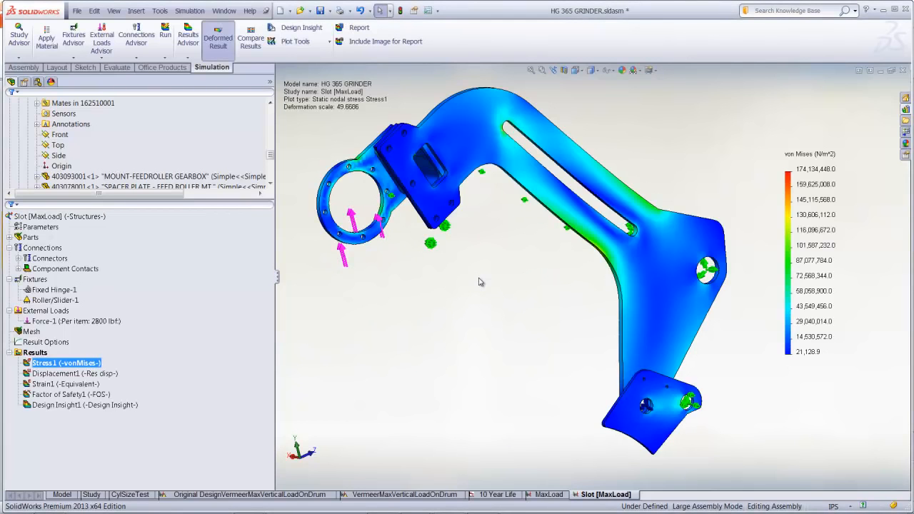
{"action": "double_click", "coordinate": [81, 394]}
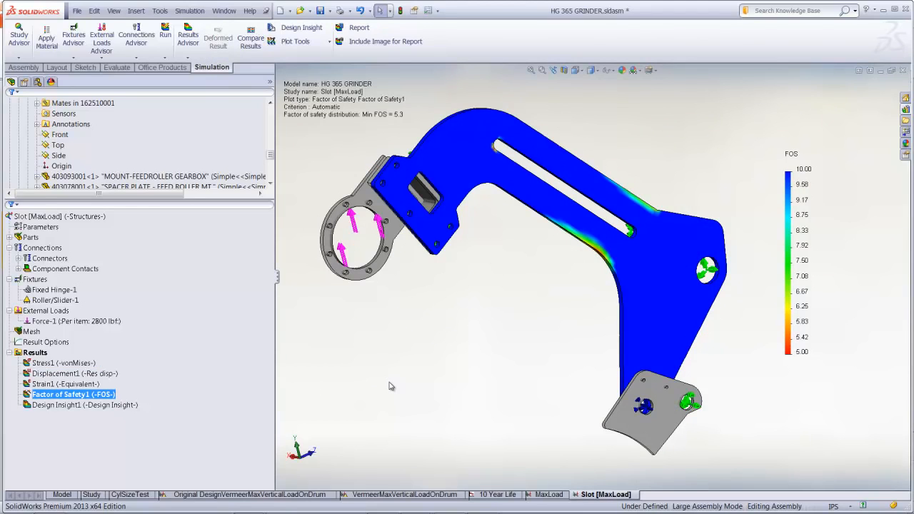
Compare the factor of safety plots of only the MaxLoad and Slot [MaxLoad] studies, and exit the comparison
{"action": "left_click", "coordinate": [251, 39]}
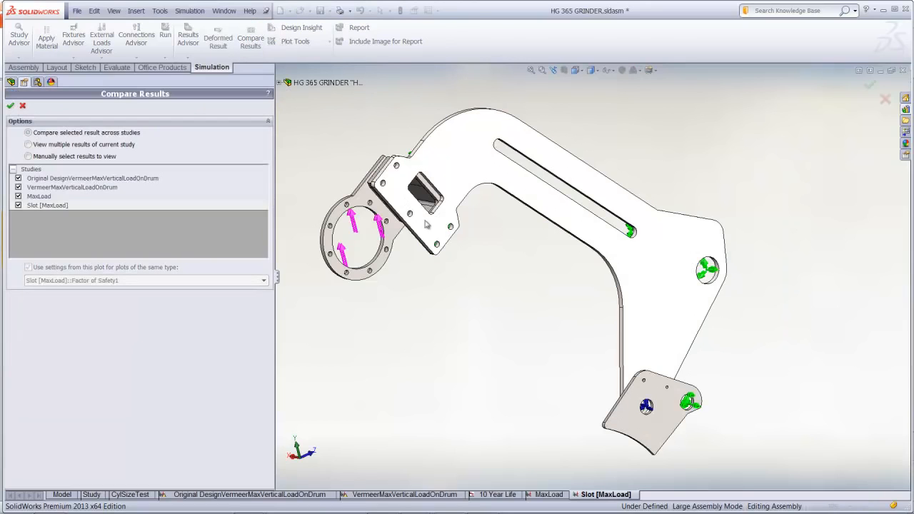
{"action": "left_click", "coordinate": [18, 179]}
{"action": "left_click", "coordinate": [10, 105]}
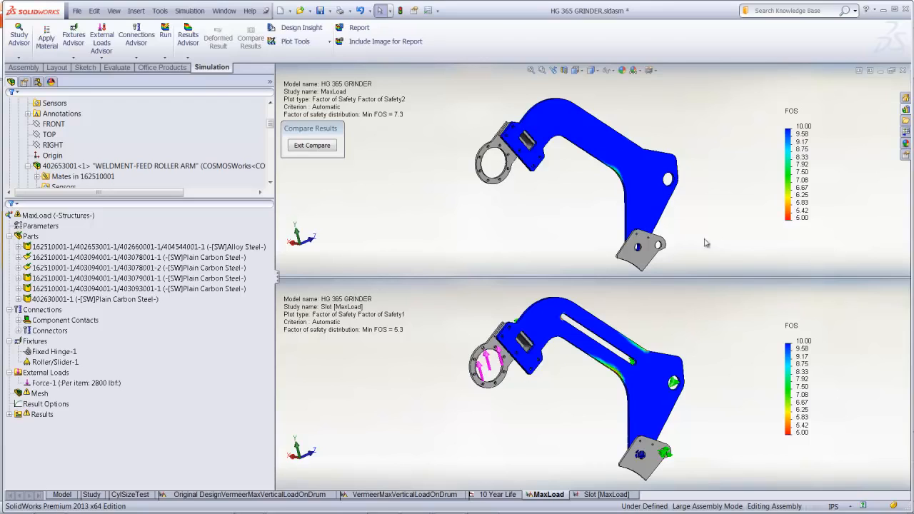
{"action": "left_click", "coordinate": [319, 148]}
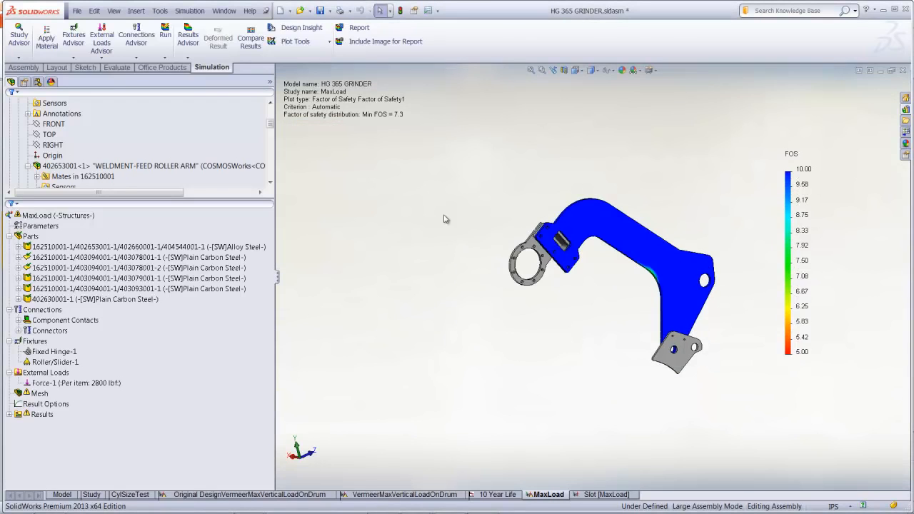
Hide the factor of safety plot in the MaxLoad study
{"action": "middle_click_drag", "start_coordinate": [456, 225], "coordinate": [450, 225], "text": "ctrl"}
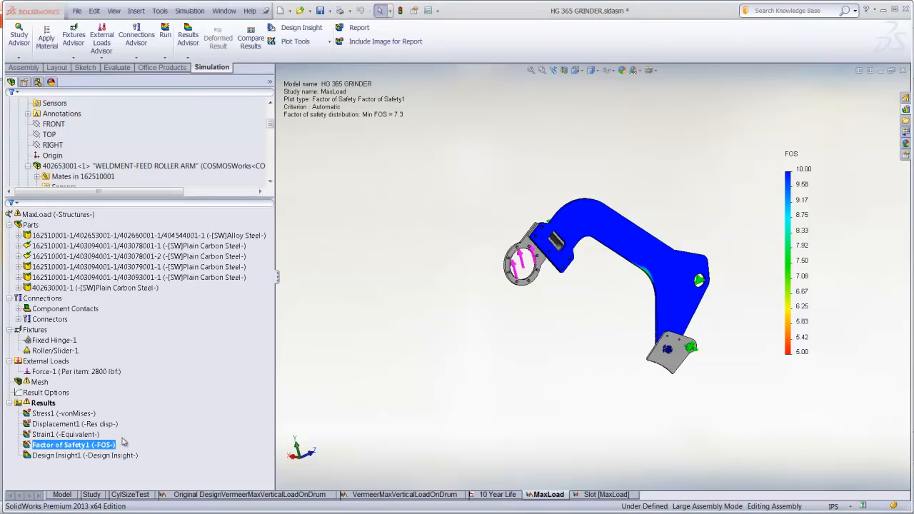
{"action": "right_click", "coordinate": [108, 446]}
{"action": "left_click", "coordinate": [128, 277]}
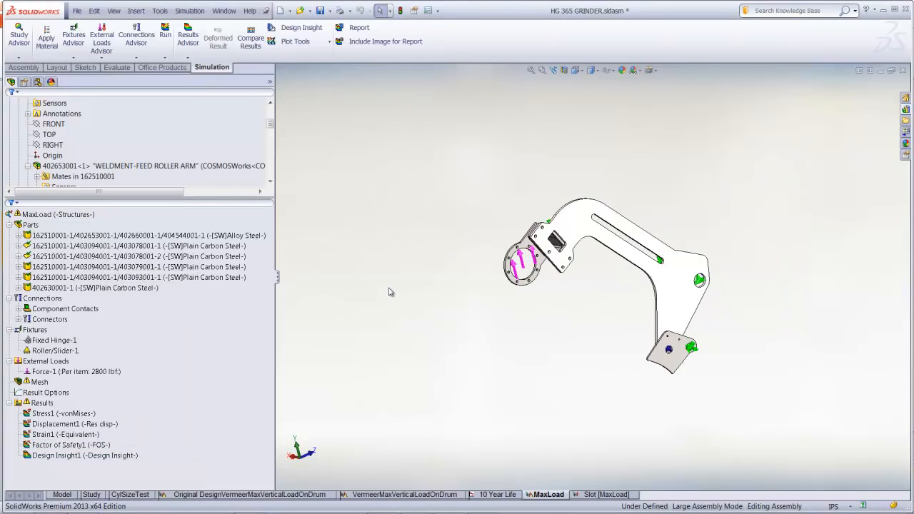
Create a new design study for the slotted arm
{"action": "key", "text": "z"}
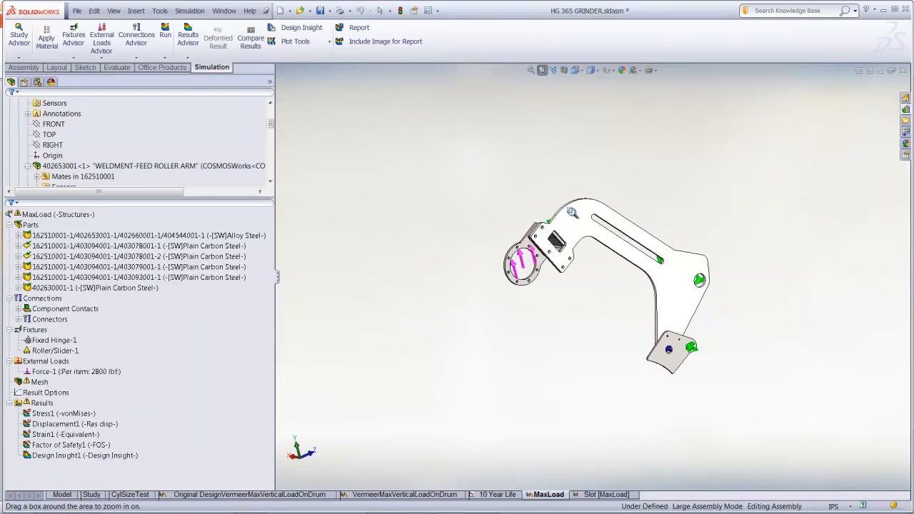
{"action": "left_click_drag", "start_coordinate": [567, 211], "coordinate": [682, 282]}
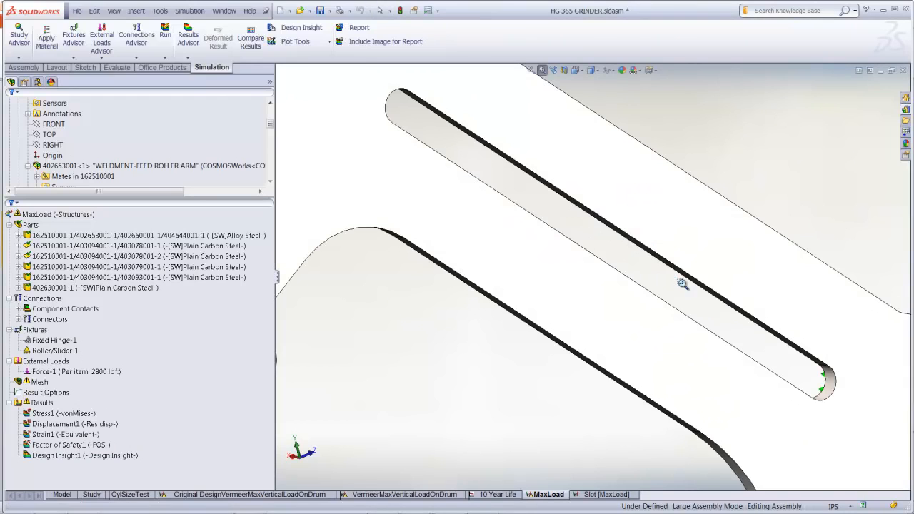
{"action": "left_click", "coordinate": [122, 68]}
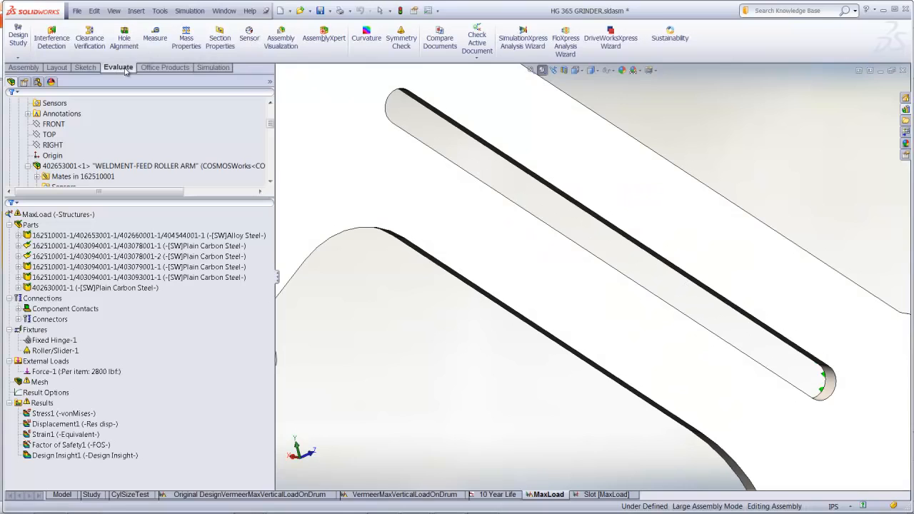
{"action": "left_click", "coordinate": [16, 60]}
{"action": "left_click", "coordinate": [19, 67]}
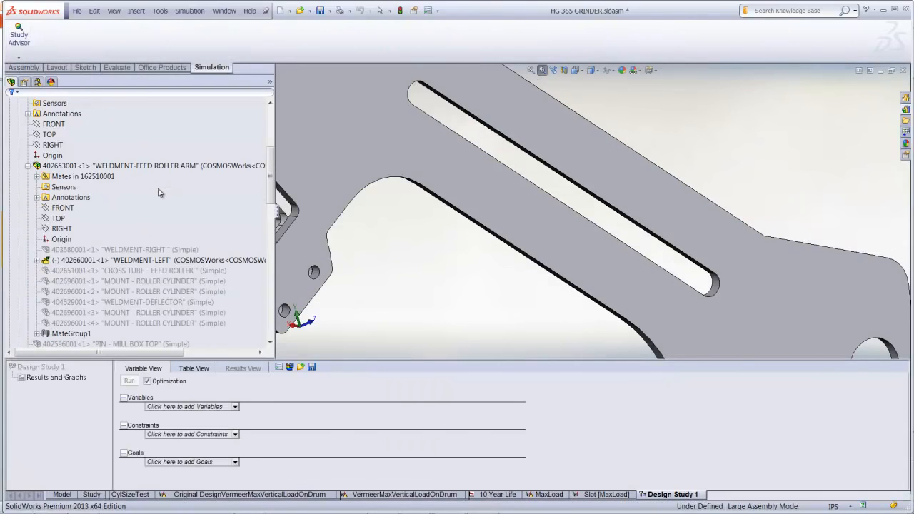
Add a design study parameter named Location linked to the slot's Location dimension, and apply it as a variable
{"action": "left_click", "coordinate": [235, 407]}
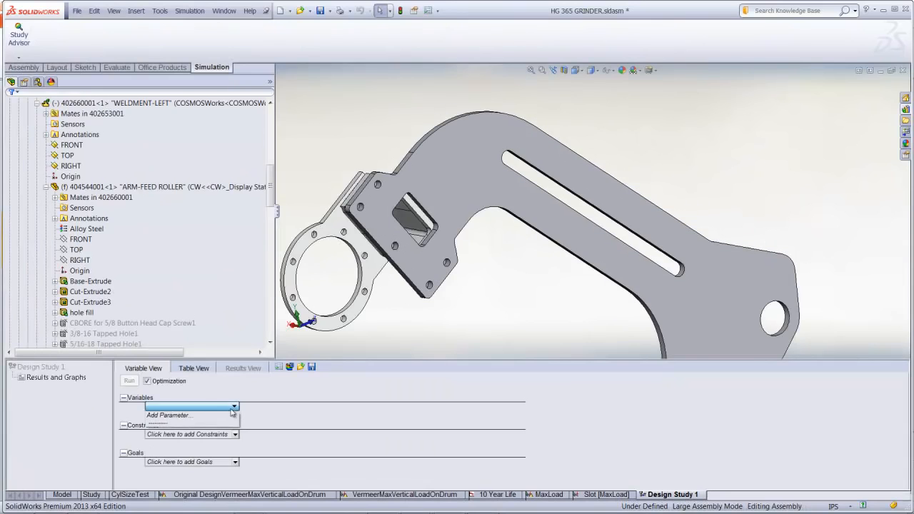
{"action": "left_click", "coordinate": [182, 416]}
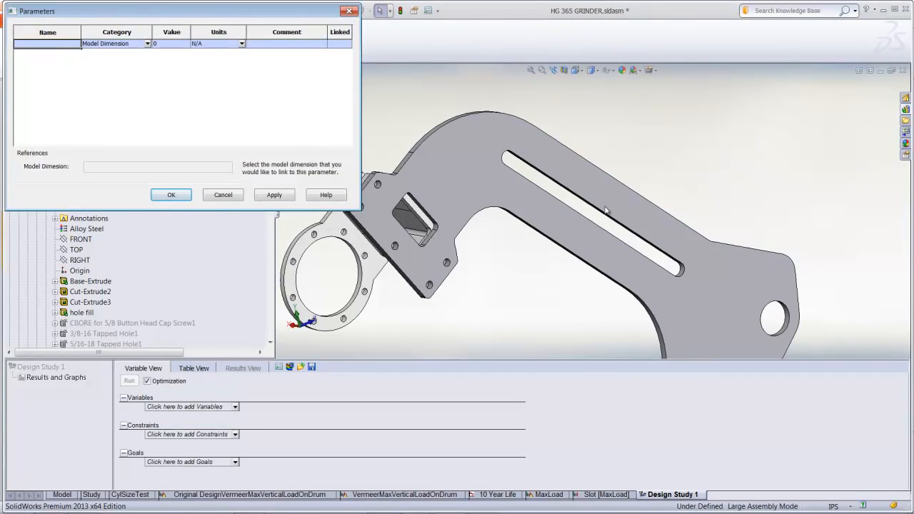
{"action": "scroll", "coordinate": [605, 211], "scroll_direction": "up", "scroll_amount": 5}
{"action": "scroll", "coordinate": [594, 218], "scroll_direction": "down", "scroll_amount": 5}
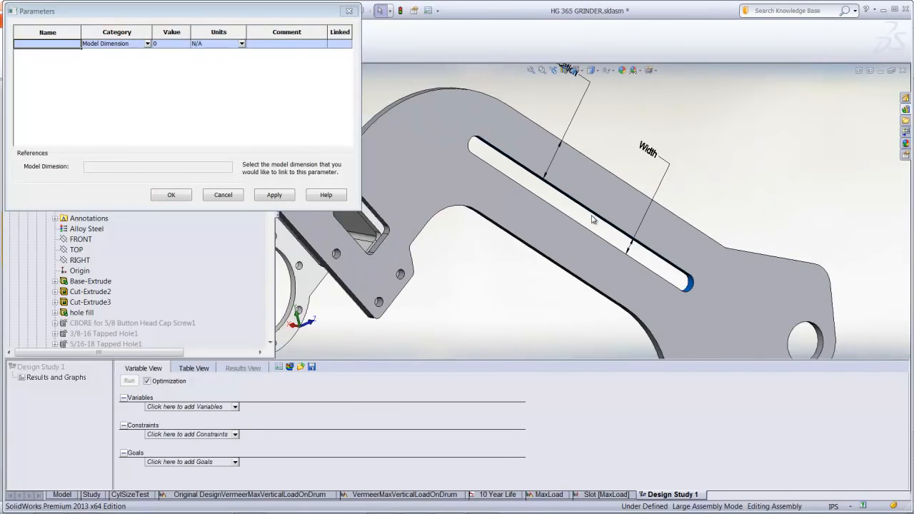
{"action": "scroll", "coordinate": [592, 218], "scroll_direction": "down", "scroll_amount": 1}
{"action": "middle_click_drag", "start_coordinate": [596, 140], "coordinate": [578, 176], "text": "ctrl"}
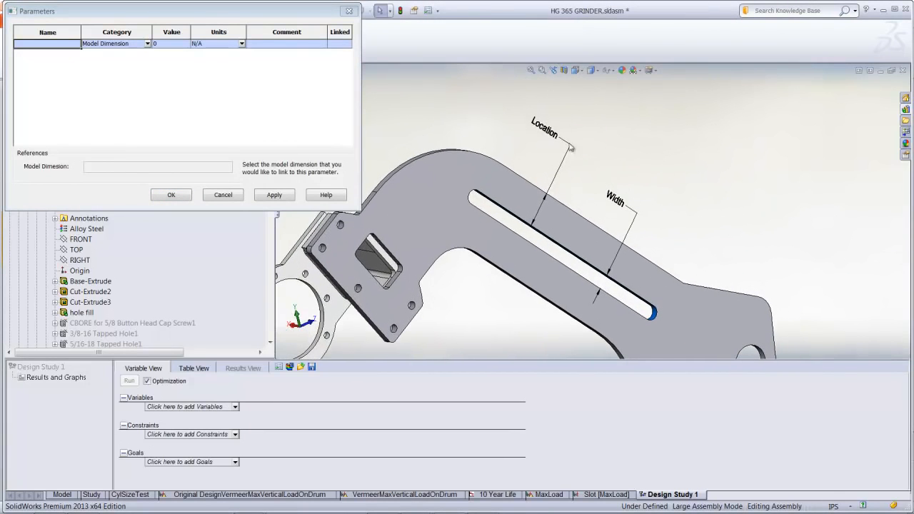
{"action": "left_click", "coordinate": [550, 136]}
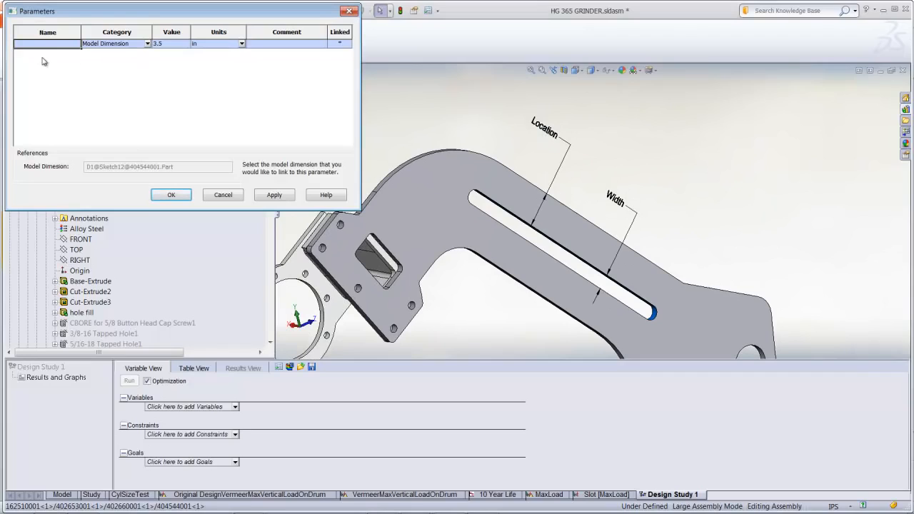
{"action": "type", "text": "Location"}
{"action": "left_click", "coordinate": [273, 195]}
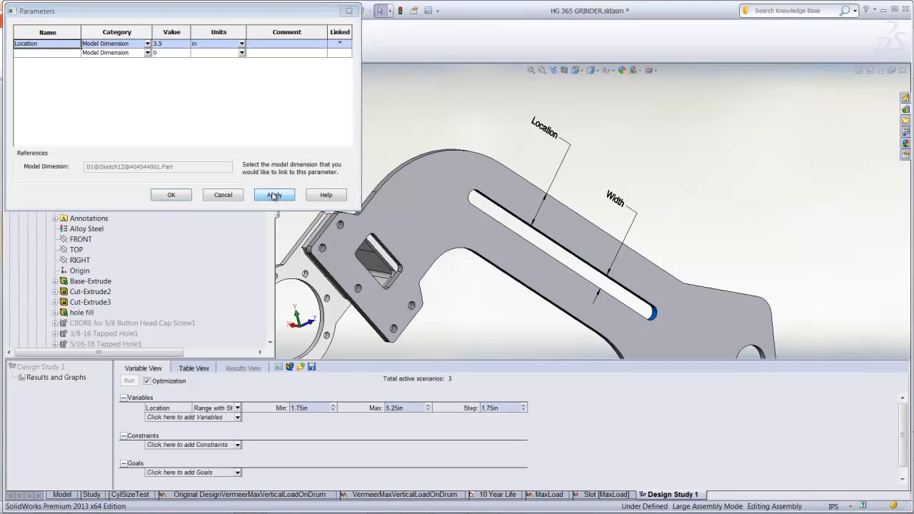
Add a second parameter named Width linked to the slot's Width dimension, and include it as a study variable
{"action": "left_click", "coordinate": [53, 54]}
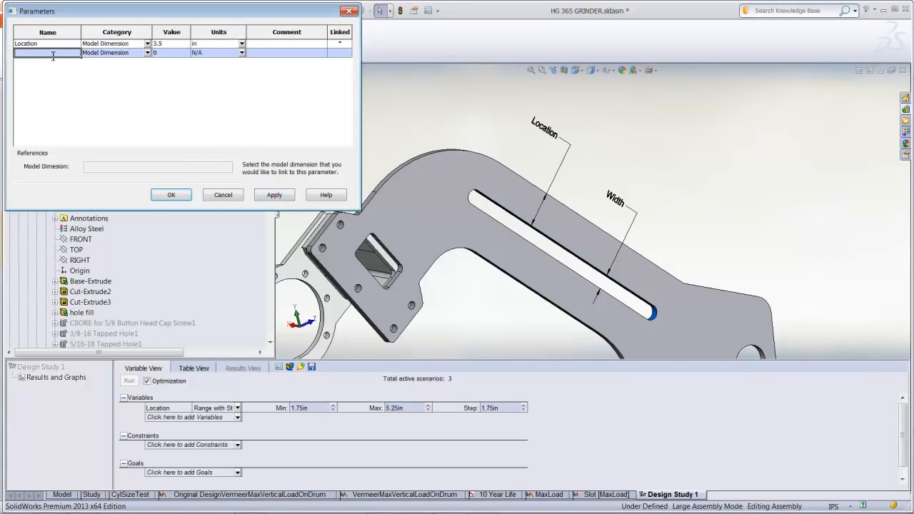
{"action": "left_click", "coordinate": [619, 201]}
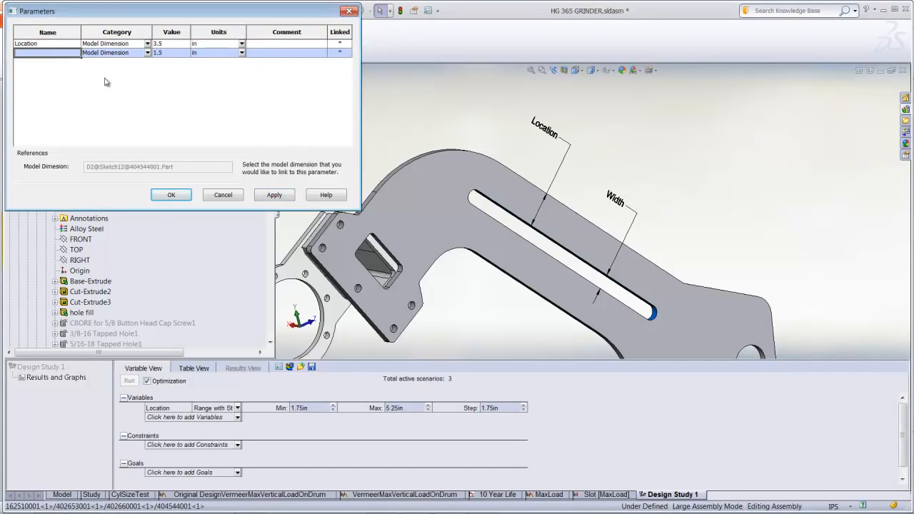
{"action": "type", "text": "Width"}
{"action": "left_click", "coordinate": [171, 195]}
{"action": "left_click", "coordinate": [182, 421]}
{"action": "left_click", "coordinate": [172, 441]}
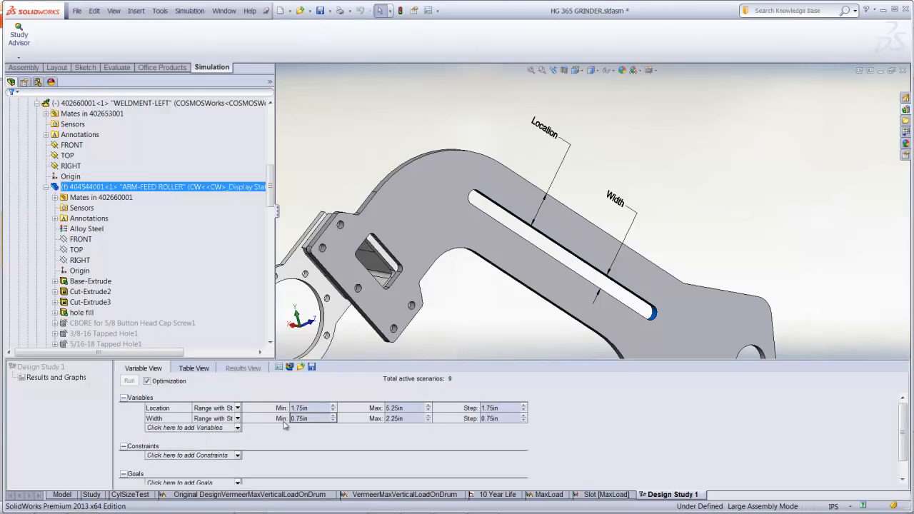
Define the Location and Width variables as Range, with Width from 1.5 in to 3.25 in
{"action": "left_click", "coordinate": [238, 408]}
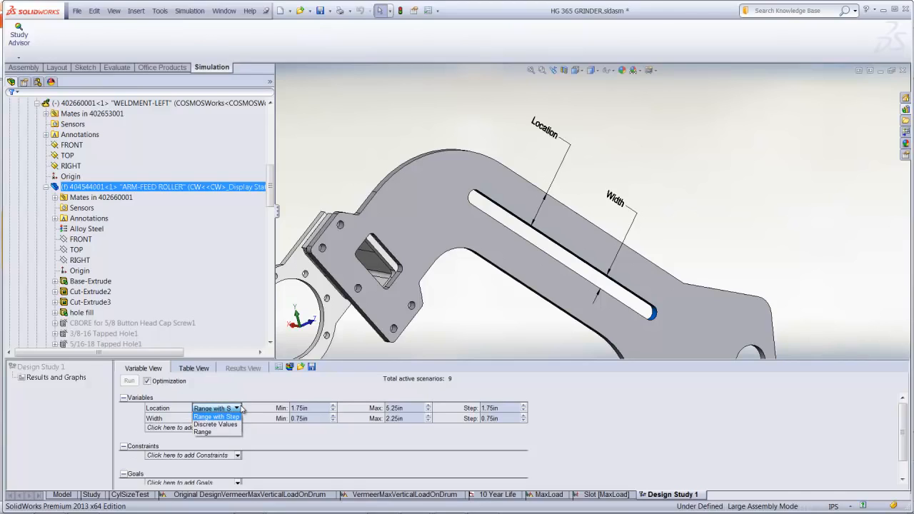
{"action": "left_click", "coordinate": [203, 433]}
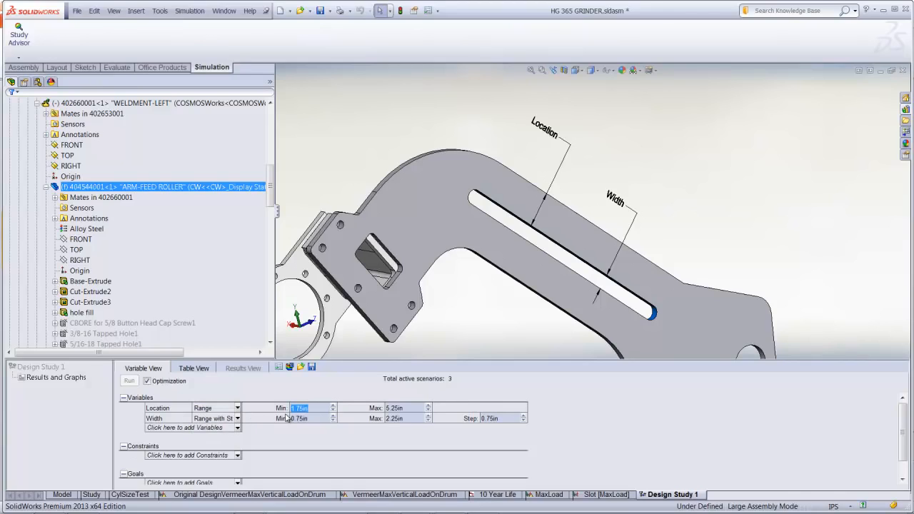
{"action": "left_click", "coordinate": [238, 419]}
{"action": "left_click", "coordinate": [207, 443]}
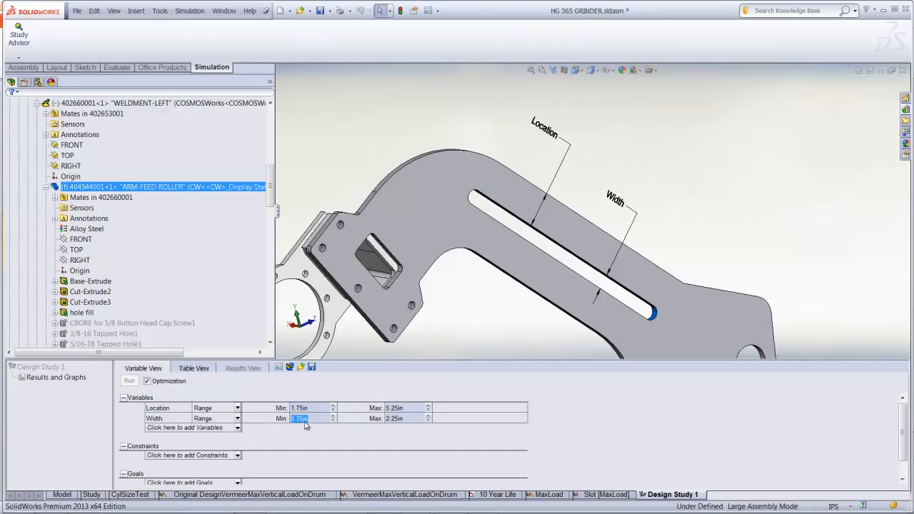
{"action": "type", "text": "1.5"}
{"action": "left_click", "coordinate": [403, 419]}
{"action": "type", "text": "3.25"}
Review the Stress1 sensor's definition and selected entity in the assembly's sensors, leaving it unedited
{"action": "left_click_drag", "start_coordinate": [443, 360], "coordinate": [442, 317]}
{"action": "left_click_drag", "start_coordinate": [271, 227], "coordinate": [271, 120]}
{"action": "left_click", "coordinate": [12, 114]}
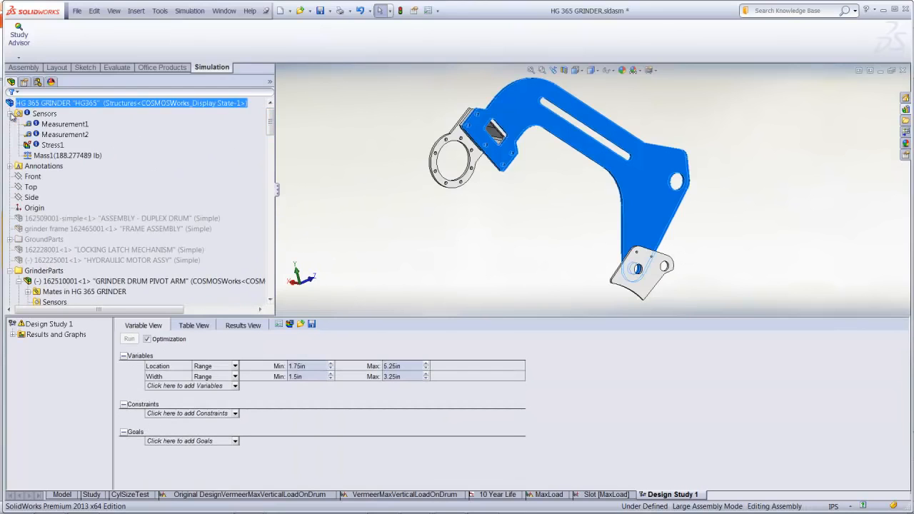
{"action": "left_click", "coordinate": [50, 146]}
{"action": "right_click", "coordinate": [50, 147]}
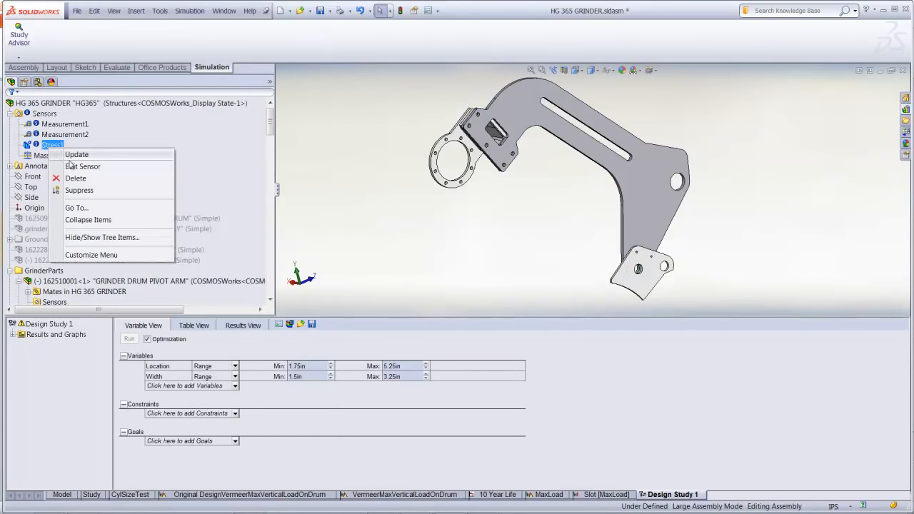
{"action": "left_click", "coordinate": [72, 167]}
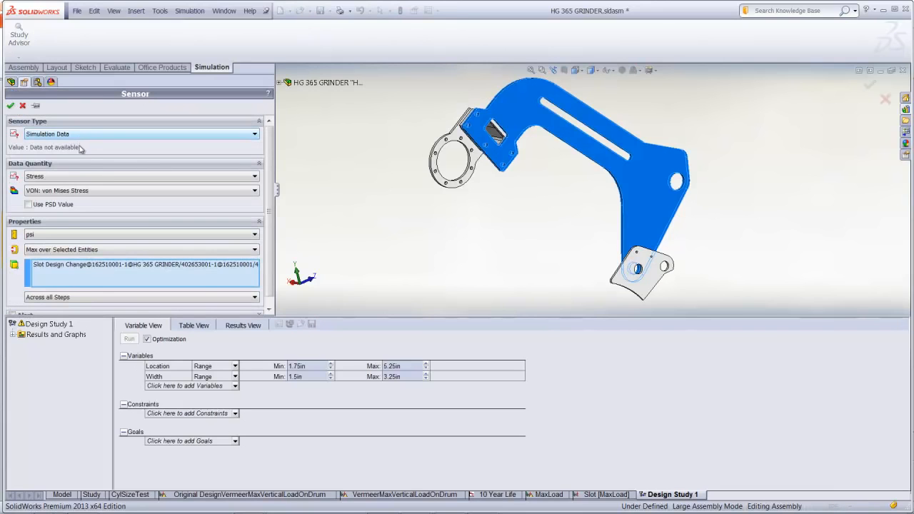
{"action": "left_click", "coordinate": [80, 266]}
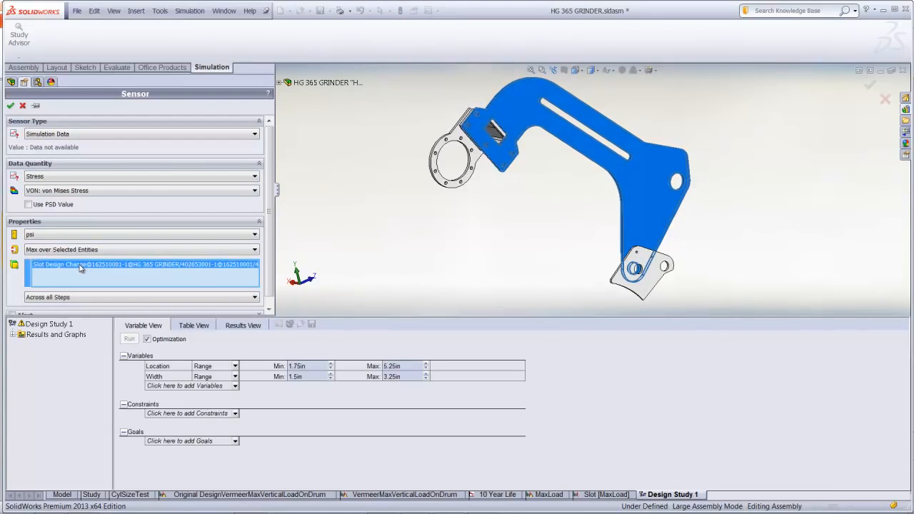
{"action": "left_click", "coordinate": [22, 106]}
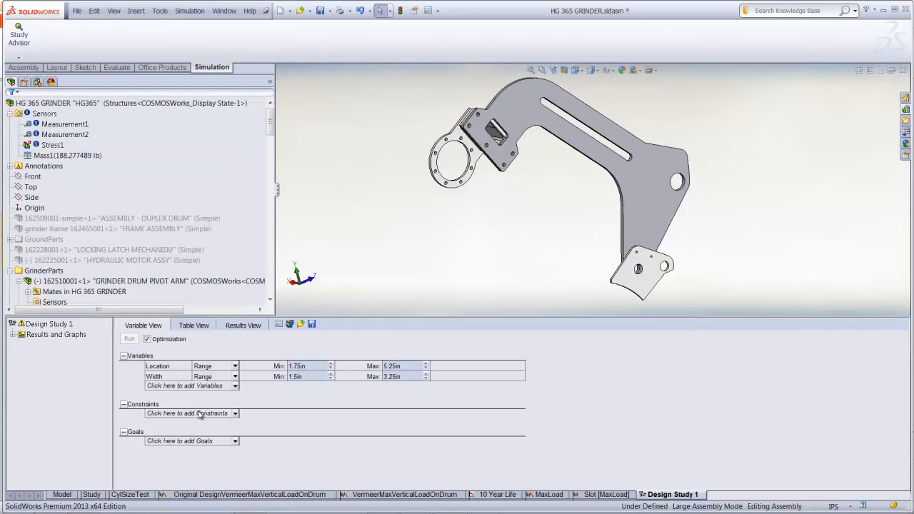
Add a constraint keeping Stress1 less than 25000 psi, evaluated with the Slot [MaxLoad] study
{"action": "left_click", "coordinate": [200, 414]}
{"action": "left_click", "coordinate": [179, 441]}
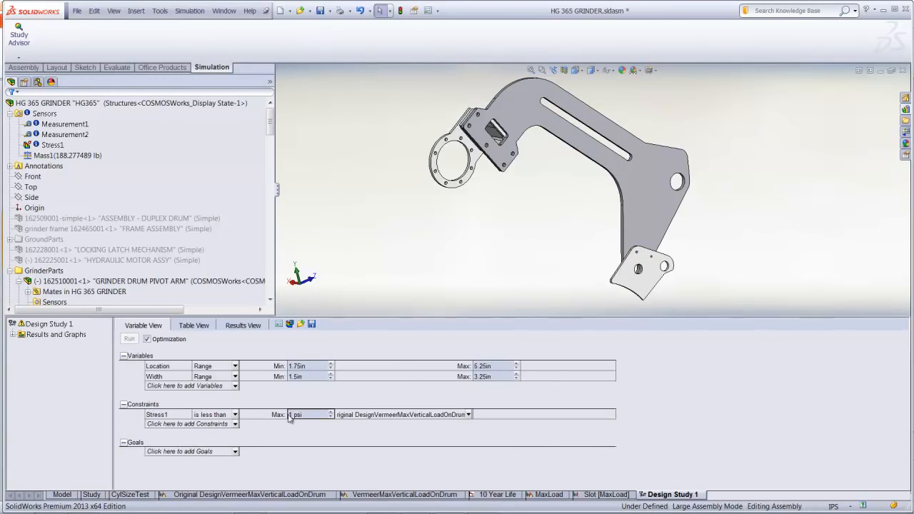
{"action": "left_click", "coordinate": [310, 415]}
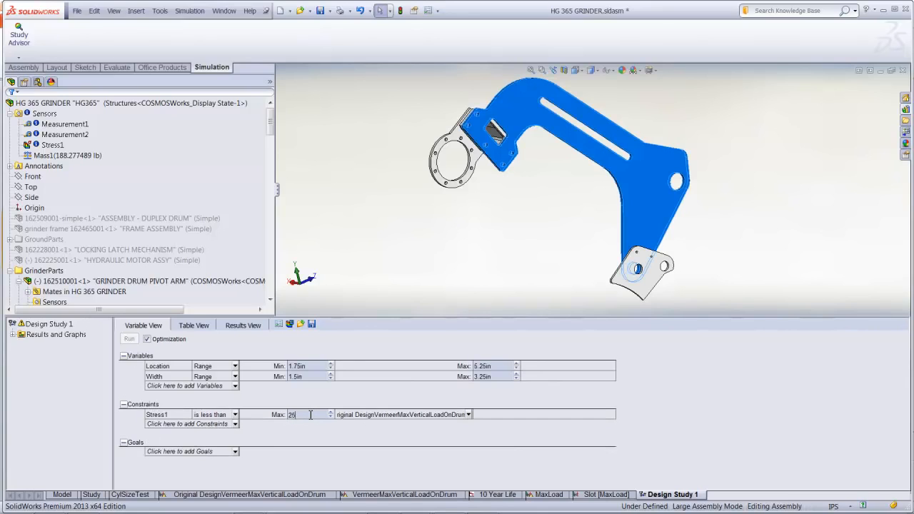
{"action": "type", "text": "25000"}
{"action": "left_click", "coordinate": [426, 416]}
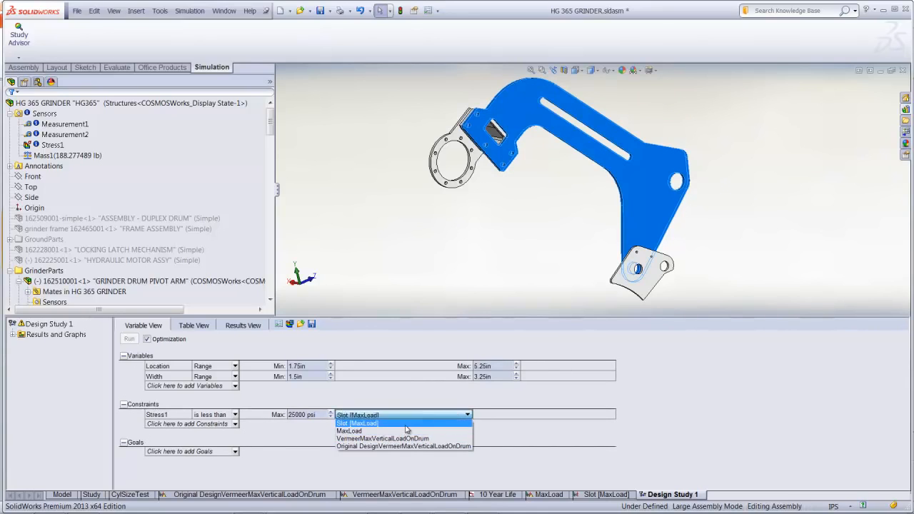
{"action": "left_click", "coordinate": [404, 424]}
Add a goal to minimize Mass1 and run the optimization
{"action": "left_click", "coordinate": [235, 453]}
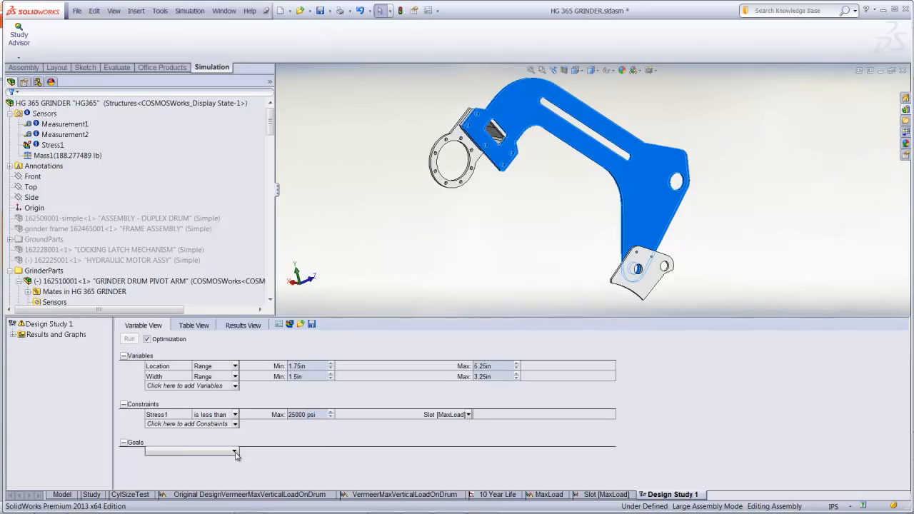
{"action": "left_click", "coordinate": [209, 476]}
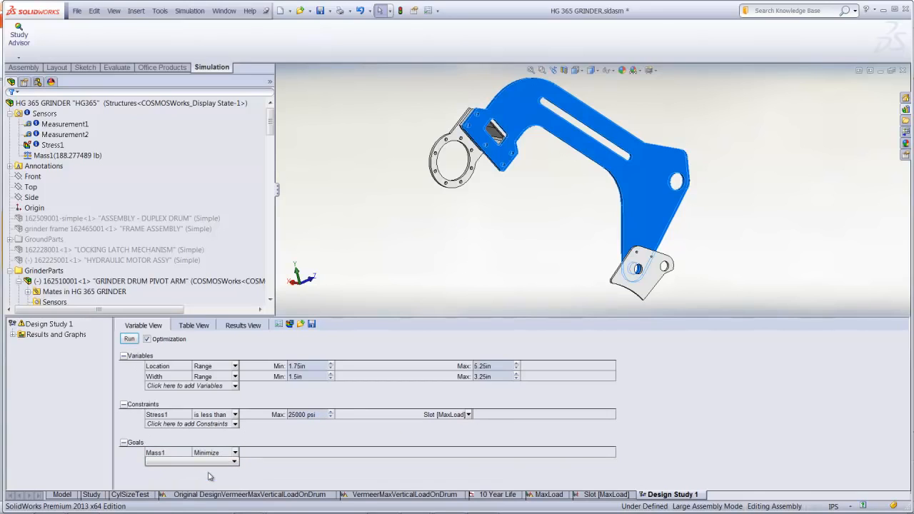
{"action": "left_click", "coordinate": [130, 339]}
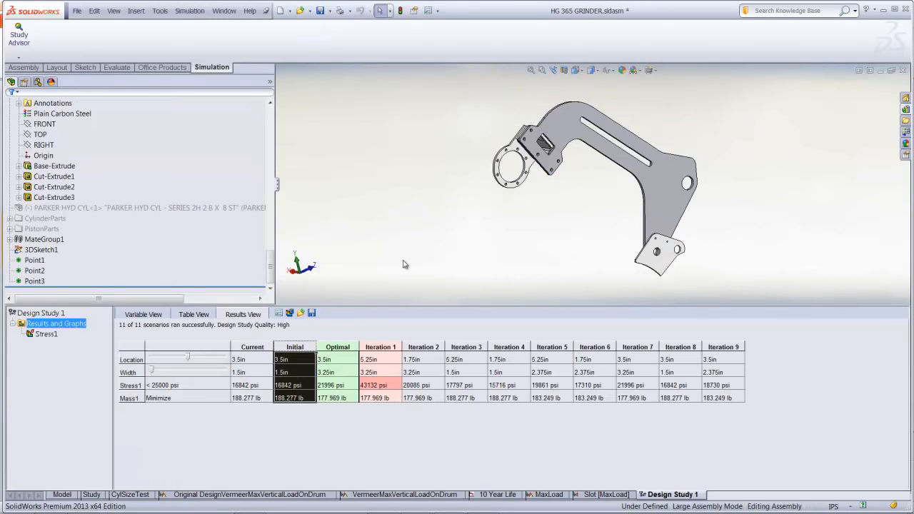
Show the slot geometry of iterations 1, 2, 5 and 9 on the arm, and finish with the Optimal scenario
{"action": "left_click", "coordinate": [382, 347]}
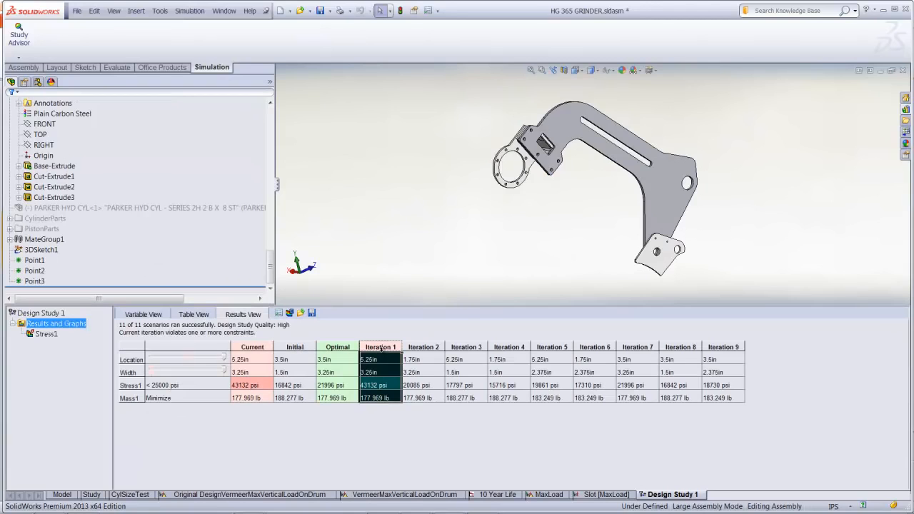
{"action": "left_click", "coordinate": [432, 348]}
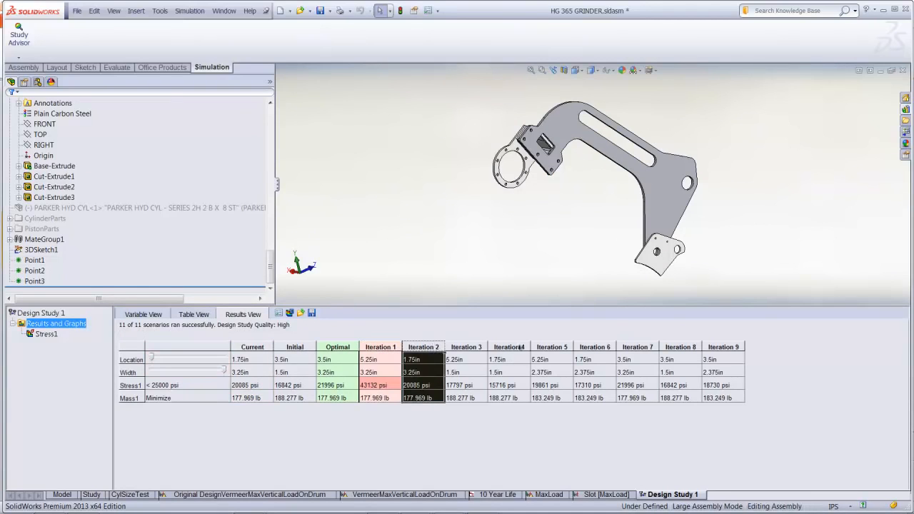
{"action": "left_click", "coordinate": [550, 349]}
{"action": "left_click", "coordinate": [719, 346]}
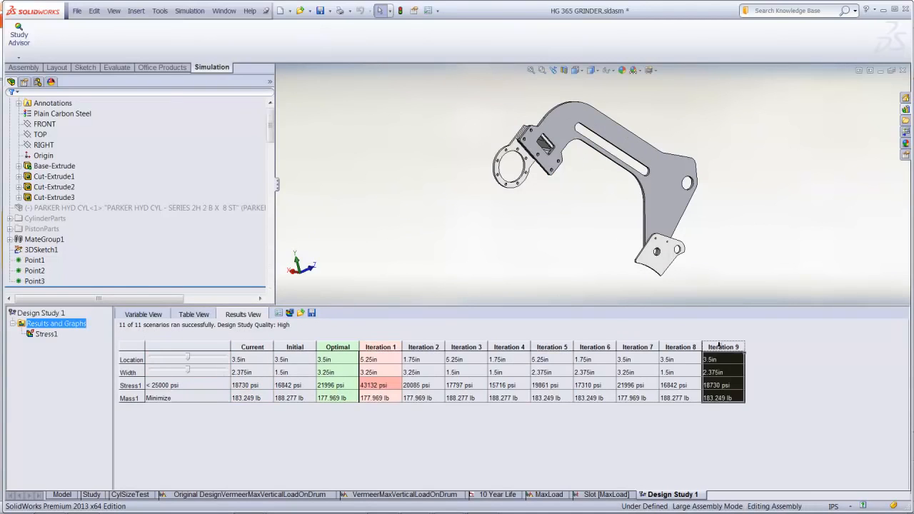
{"action": "left_click", "coordinate": [344, 347]}
Show the Stress1 plot for the optimal design and inspect the stress around the slot
{"action": "right_click", "coordinate": [49, 344]}
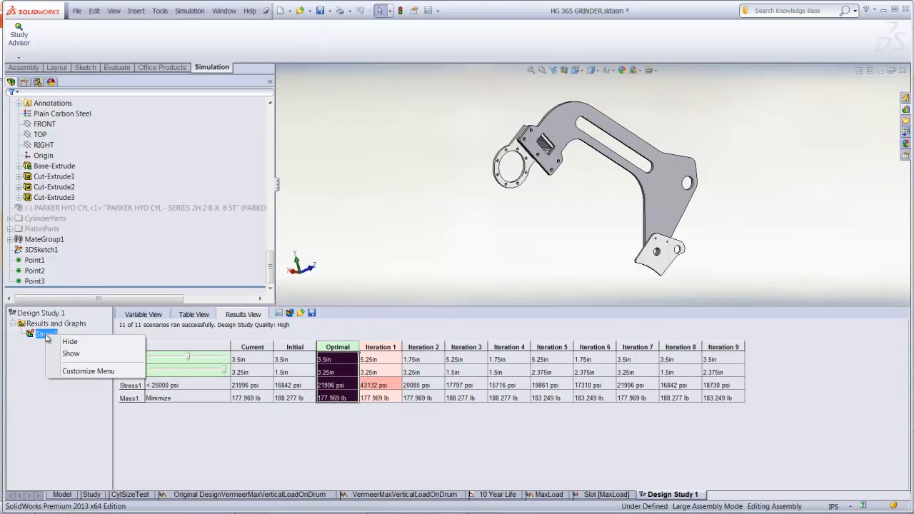
{"action": "left_click", "coordinate": [70, 353]}
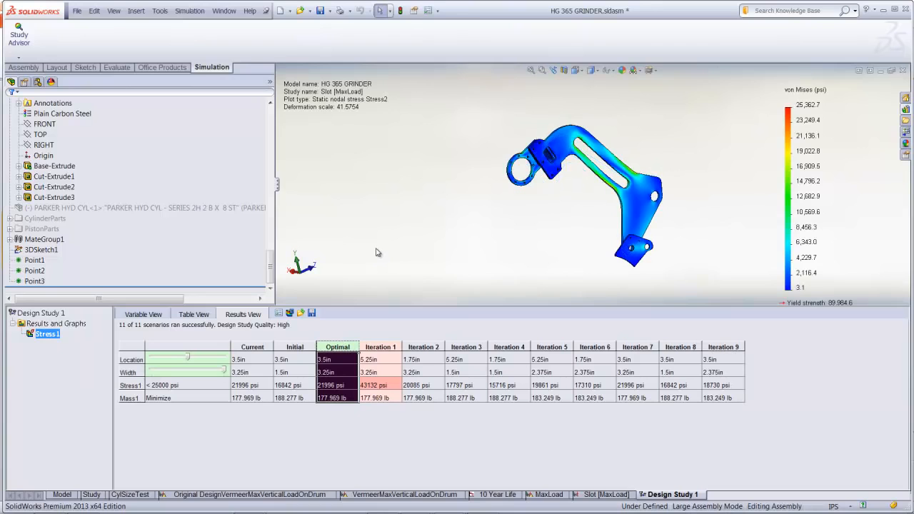
{"action": "scroll", "coordinate": [764, 279], "scroll_direction": "down", "scroll_amount": 2}
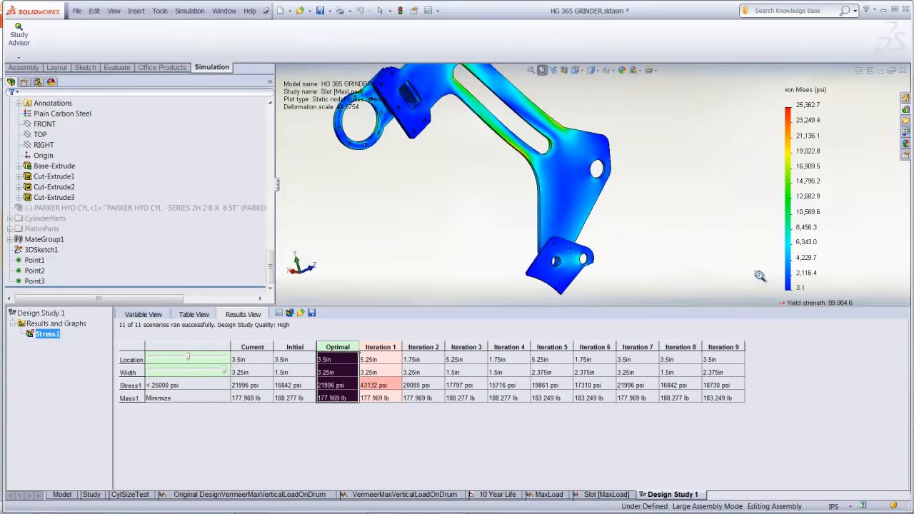
{"action": "middle_click_drag", "start_coordinate": [653, 228], "coordinate": [688, 228]}
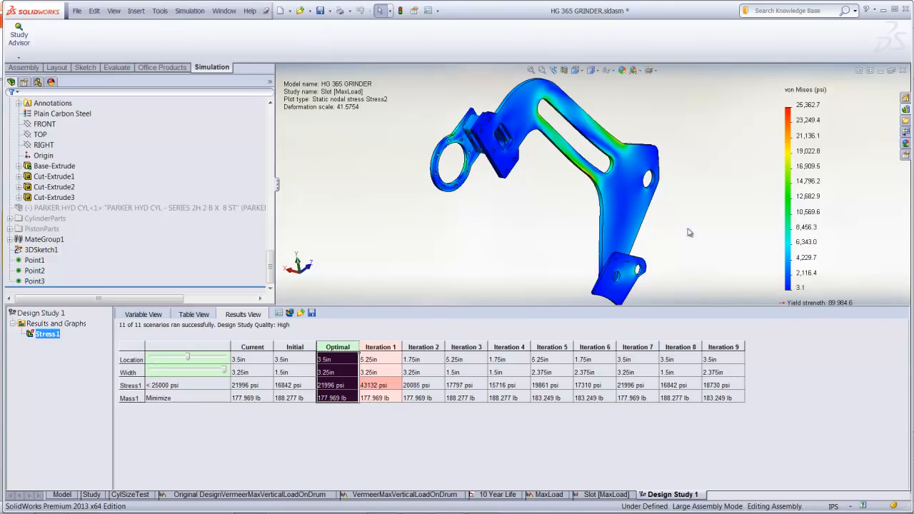
Create a local trend graph of the Stress1 constraint against Width at Iteration 7, and close the graph window after viewing
{"action": "right_click", "coordinate": [39, 325]}
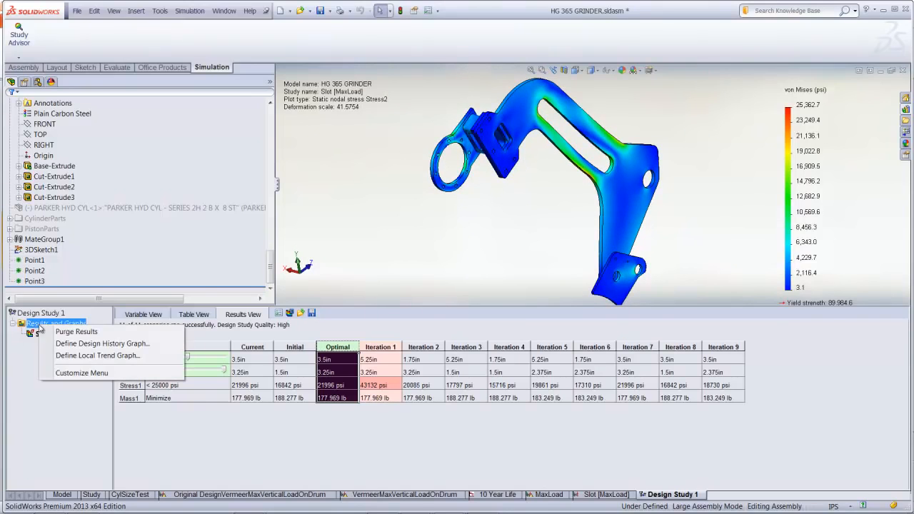
{"action": "left_click", "coordinate": [71, 355]}
{"action": "left_click", "coordinate": [83, 136]}
{"action": "left_click", "coordinate": [64, 153]}
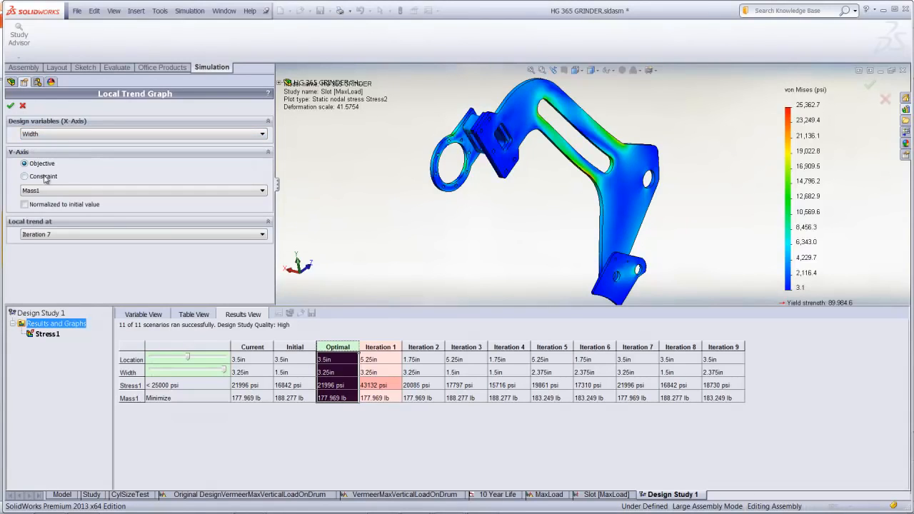
{"action": "left_click", "coordinate": [41, 178]}
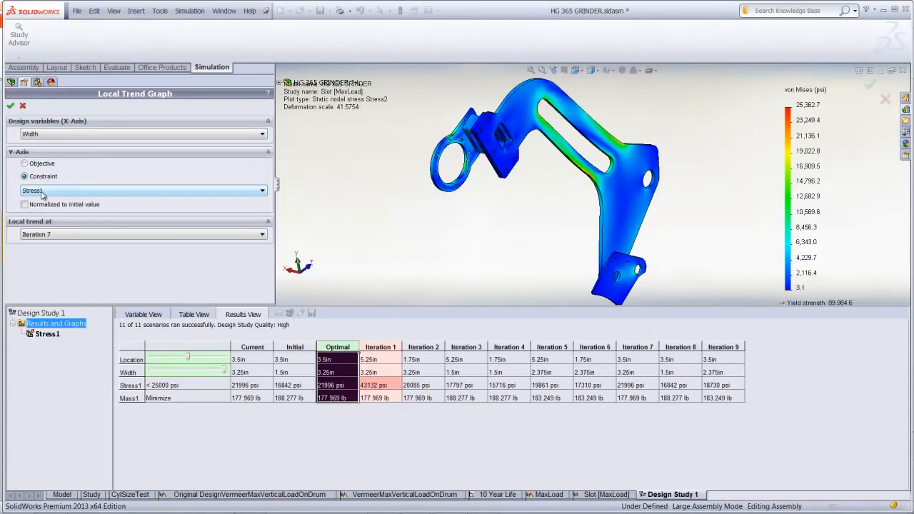
{"action": "left_click", "coordinate": [10, 105]}
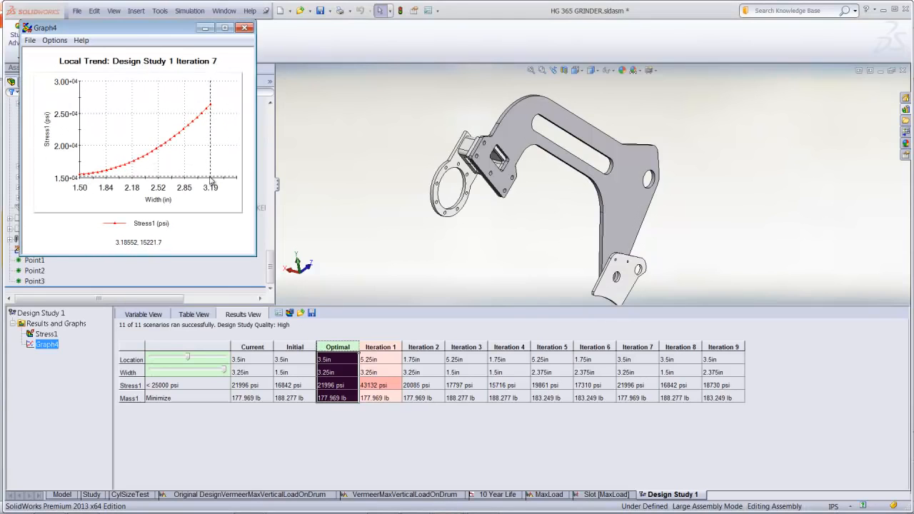
{"action": "left_click", "coordinate": [245, 27]}
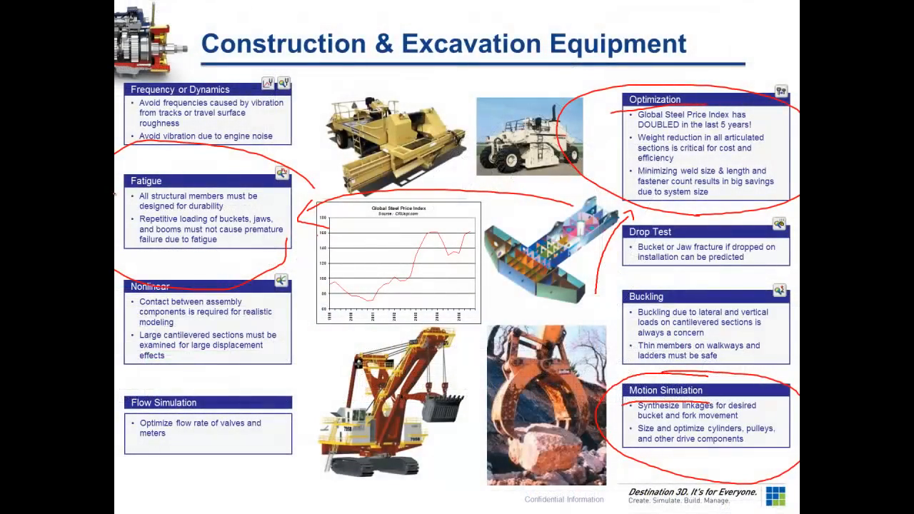
{"action": "left_click_drag", "start_coordinate": [114, 193], "coordinate": [197, 187]}
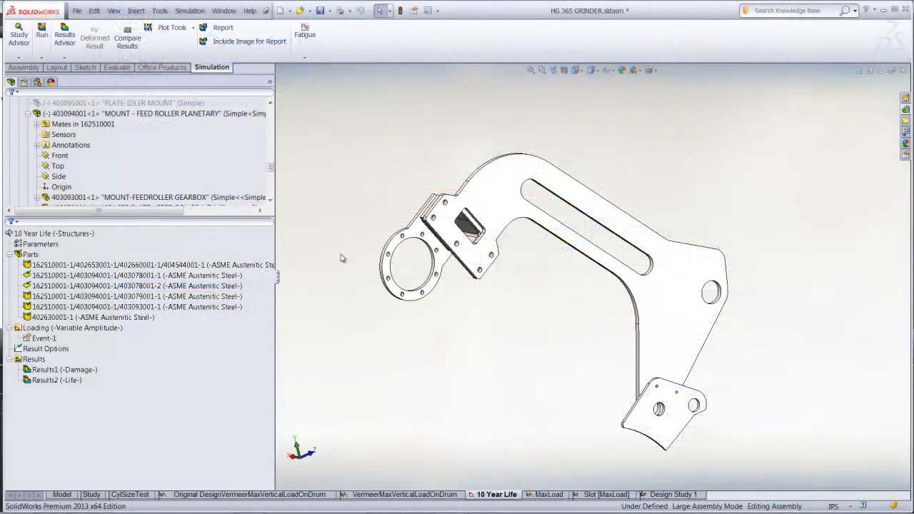
{"action": "left_click", "coordinate": [19, 57]}
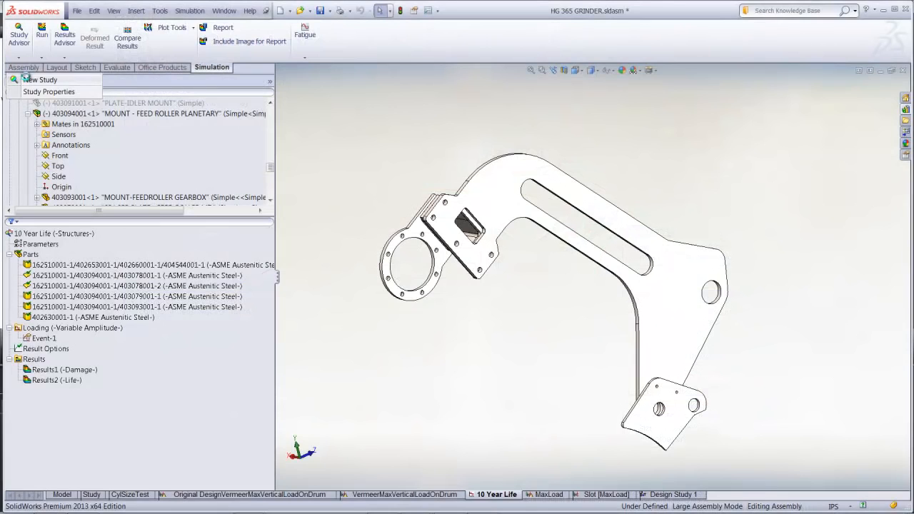
{"action": "left_click", "coordinate": [29, 79]}
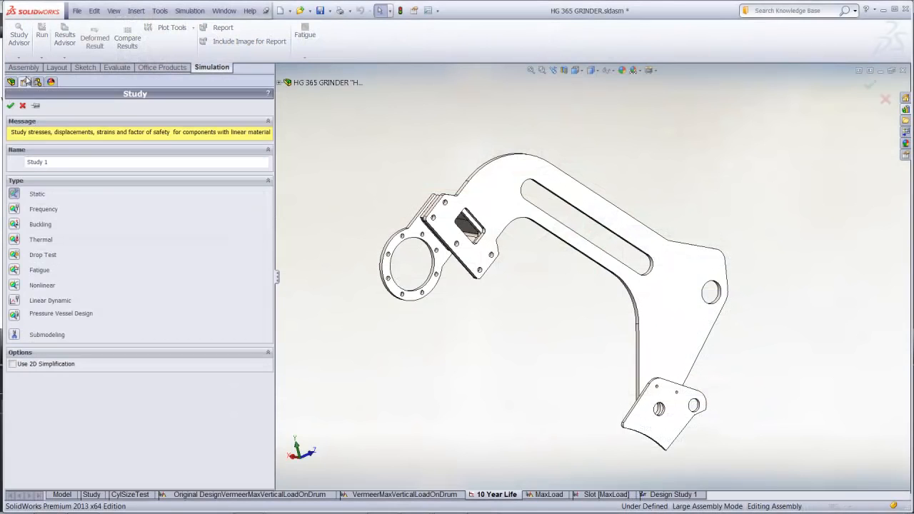
{"action": "left_click", "coordinate": [14, 271]}
{"action": "left_click", "coordinate": [11, 105]}
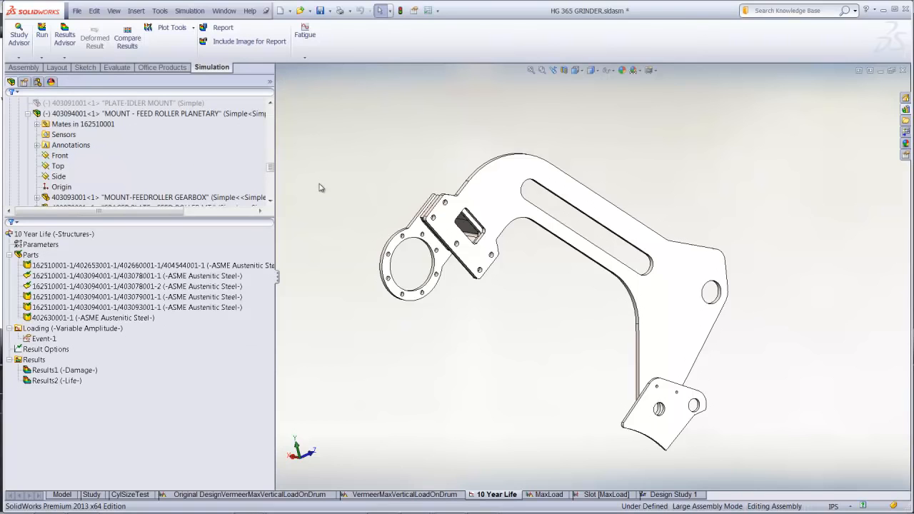
View the load history curve of Event-1 in the 10 Year Life study, and leave the event definition unchanged
{"action": "right_click", "coordinate": [45, 342]}
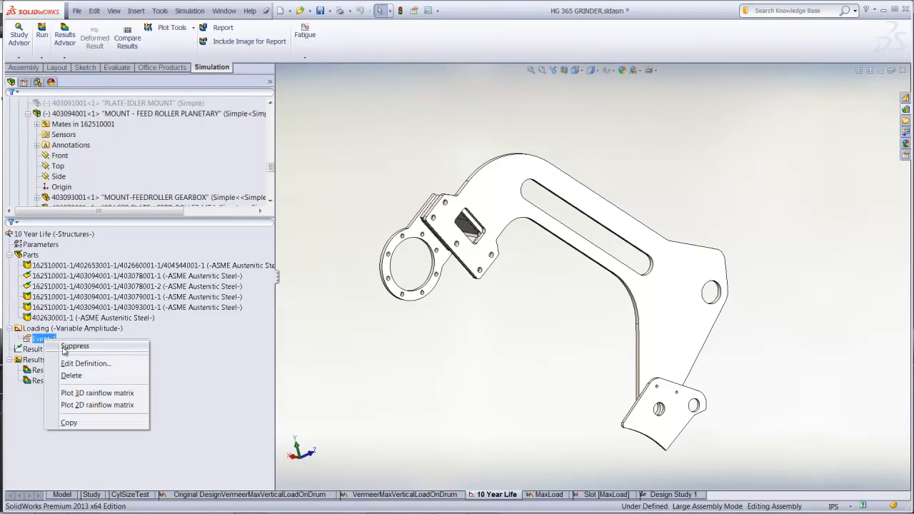
{"action": "left_click", "coordinate": [75, 363]}
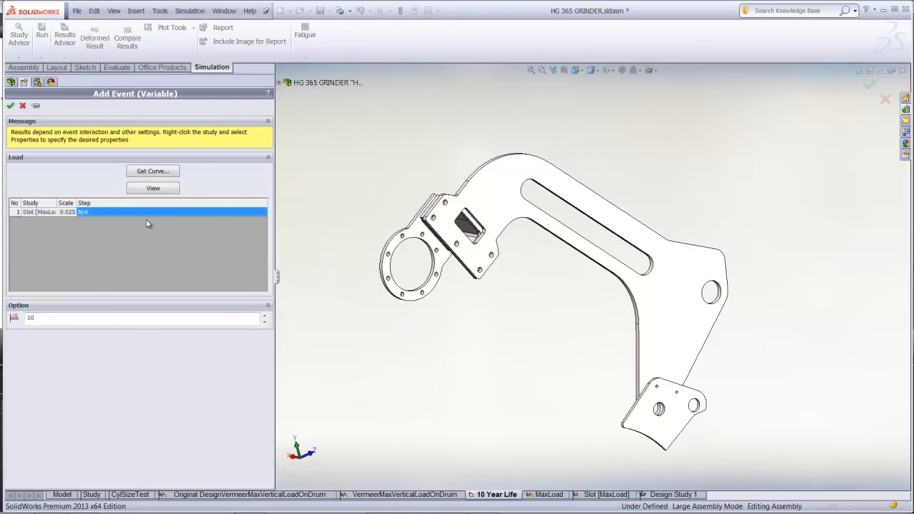
{"action": "left_click", "coordinate": [154, 189]}
{"action": "left_click", "coordinate": [206, 8]}
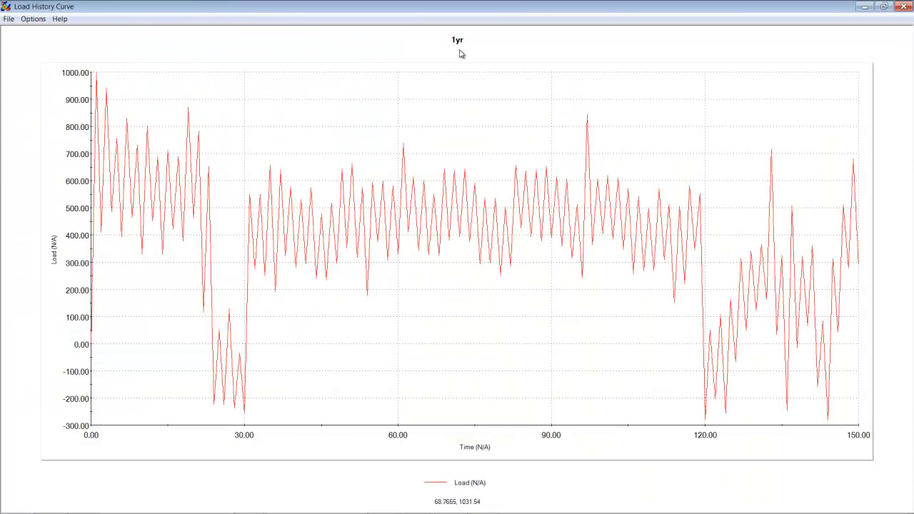
{"action": "left_click", "coordinate": [903, 6]}
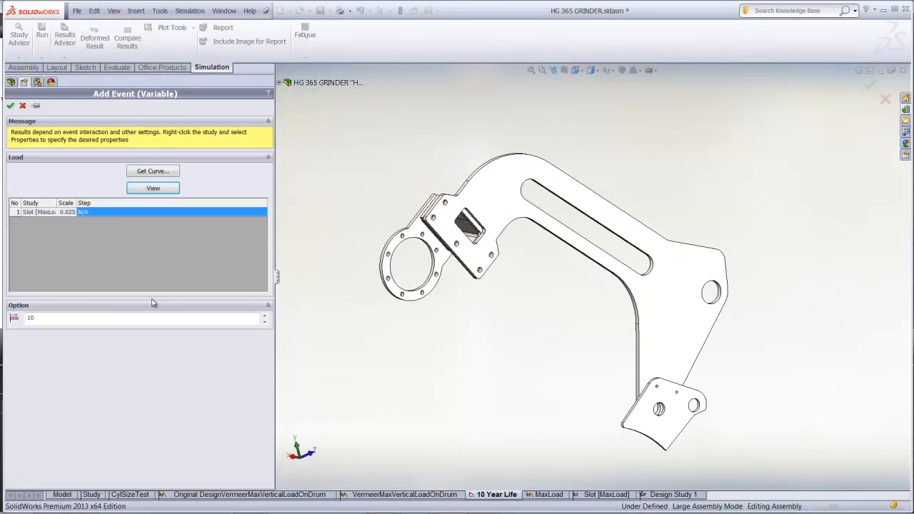
{"action": "left_click", "coordinate": [22, 106]}
Plot the 3D rainflow matrix of Event-1 in an enlarged window, and close it after viewing
{"action": "right_click", "coordinate": [47, 339]}
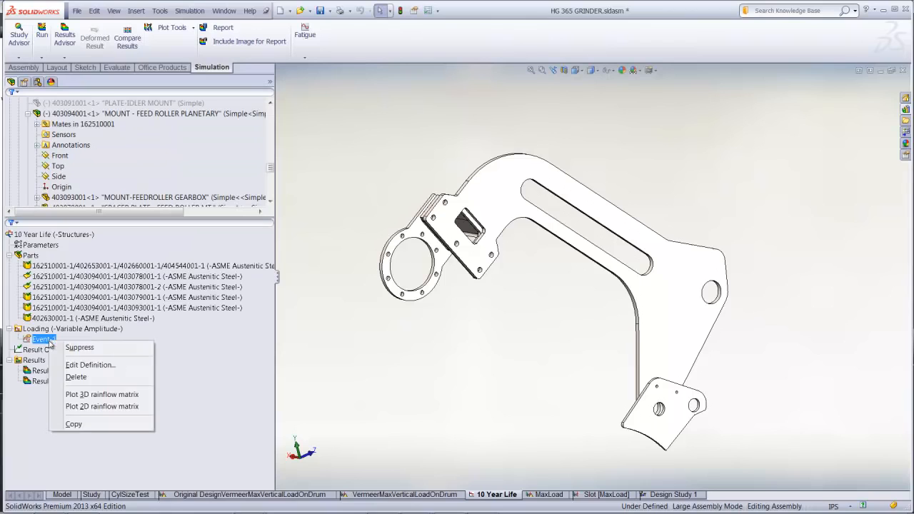
{"action": "left_click", "coordinate": [84, 396]}
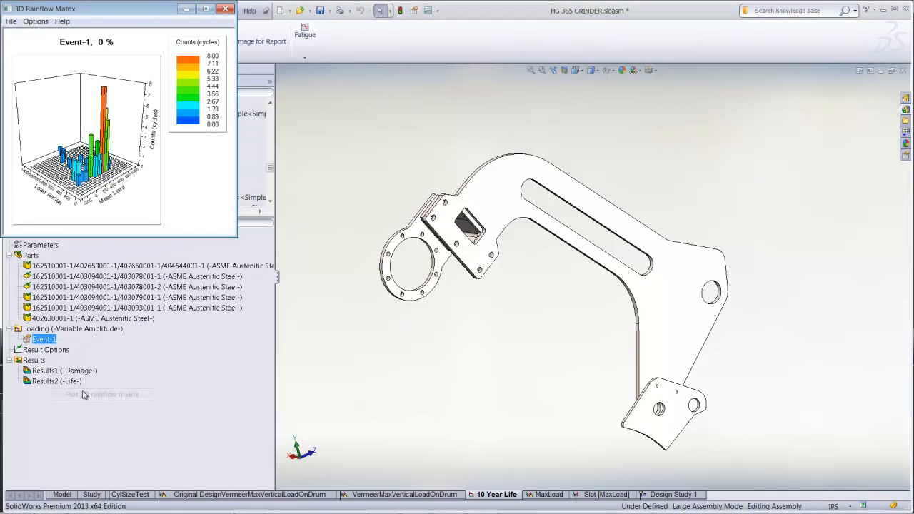
{"action": "left_click", "coordinate": [208, 9]}
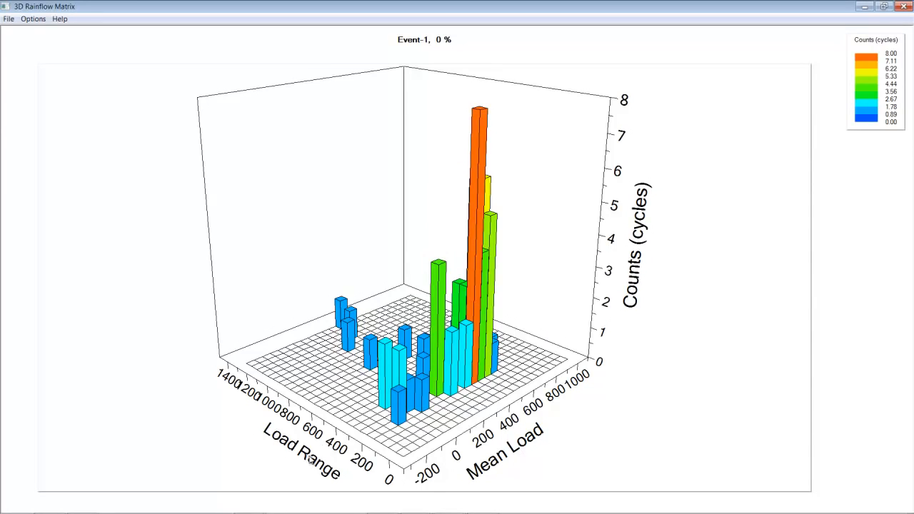
{"action": "left_click", "coordinate": [902, 8]}
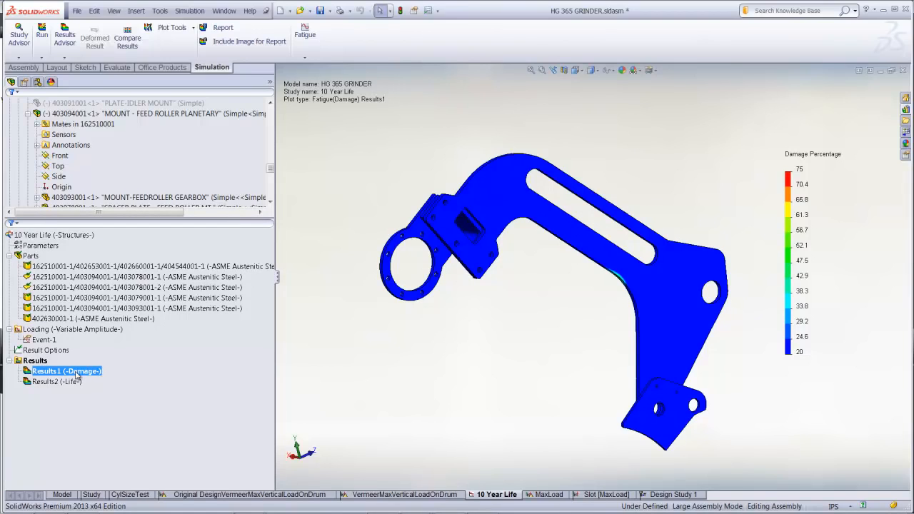
Show the Results2 Life plot and examine the arm's edges around the lower end of the slot
{"action": "double_click", "coordinate": [70, 382]}
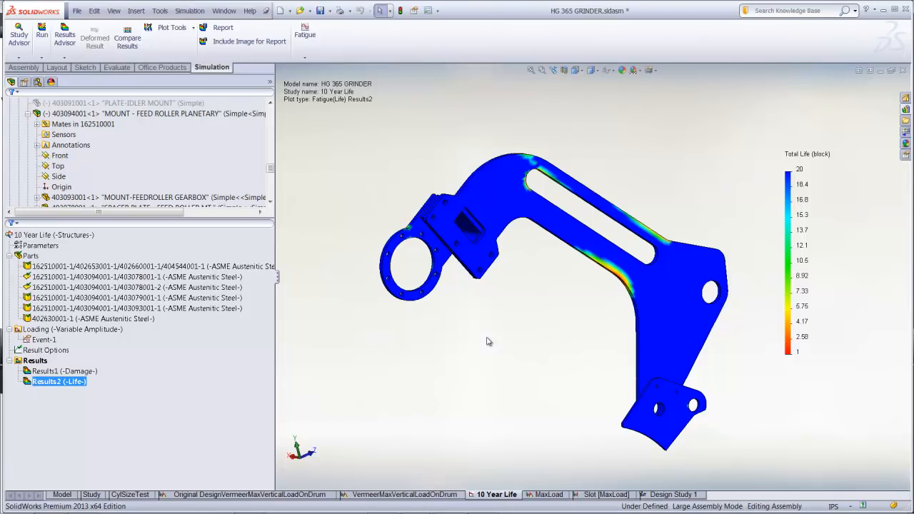
{"action": "key", "text": "z"}
{"action": "left_click_drag", "start_coordinate": [555, 184], "coordinate": [717, 310]}
Probe the total life at three locations along the arm's inner bend below the slot, and leave the probe
{"action": "right_click", "coordinate": [80, 386]}
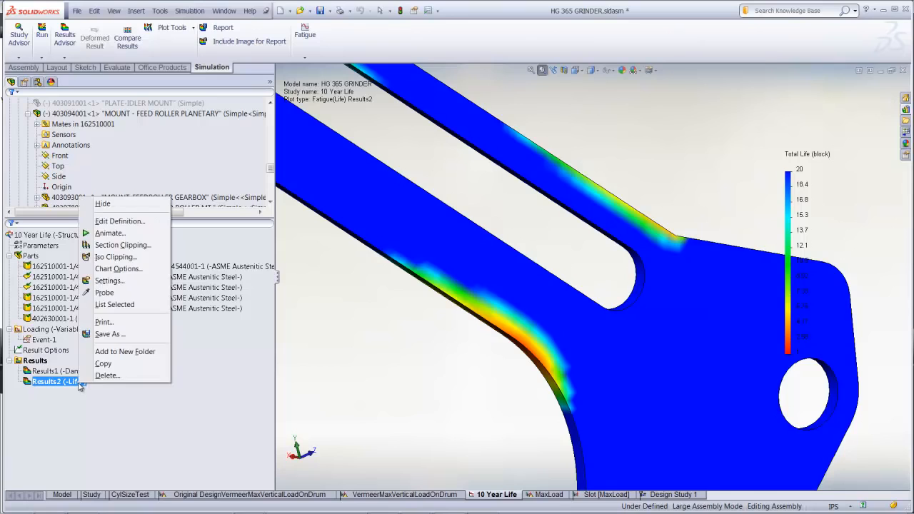
{"action": "left_click", "coordinate": [113, 295]}
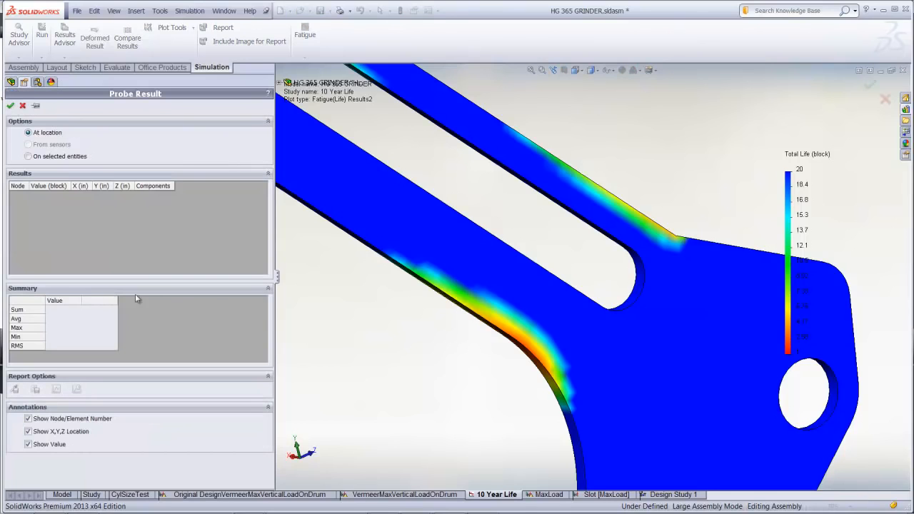
{"action": "left_click", "coordinate": [553, 369]}
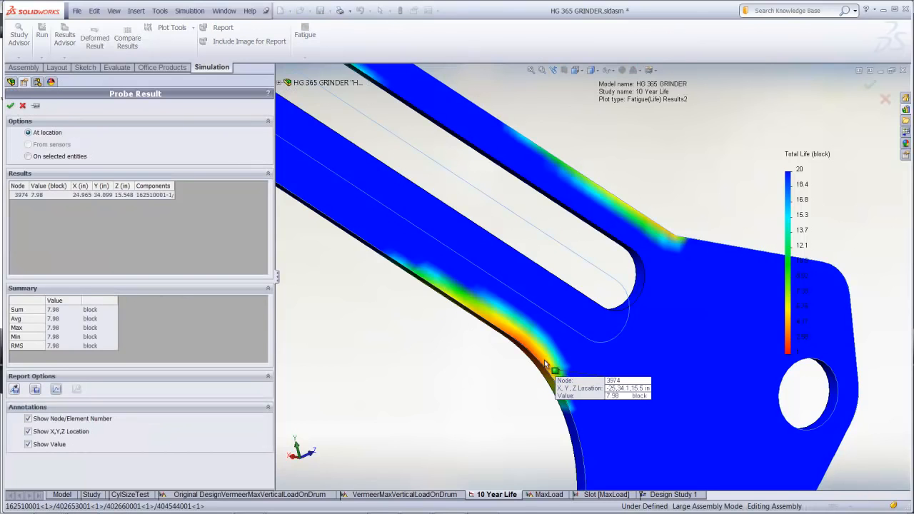
{"action": "left_click", "coordinate": [527, 349]}
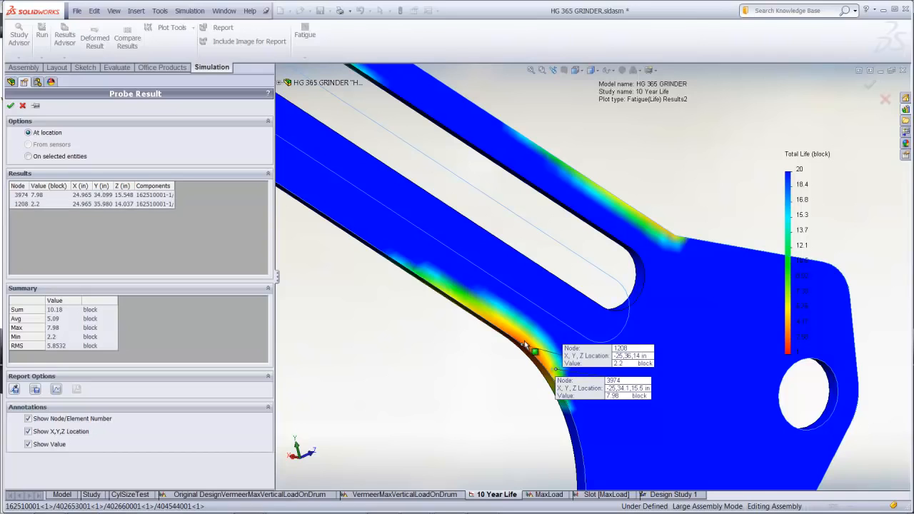
{"action": "left_click", "coordinate": [487, 320]}
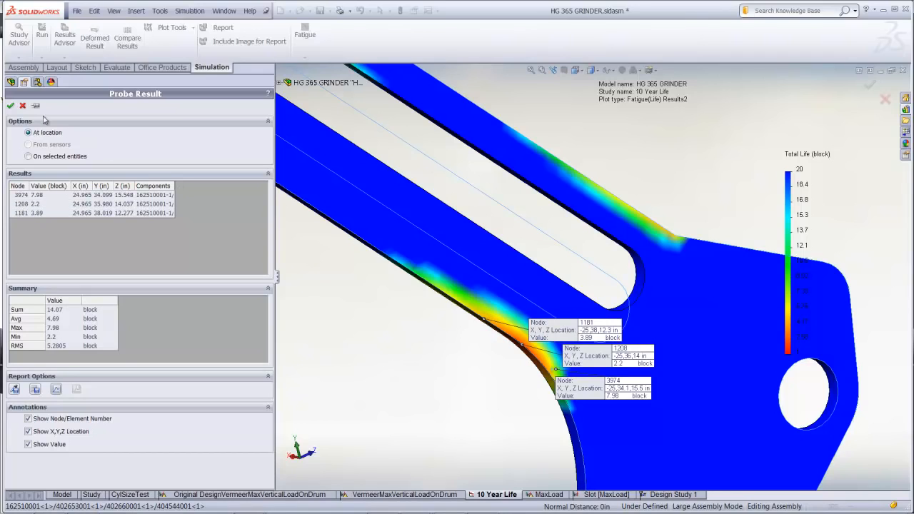
{"action": "left_click", "coordinate": [22, 105]}
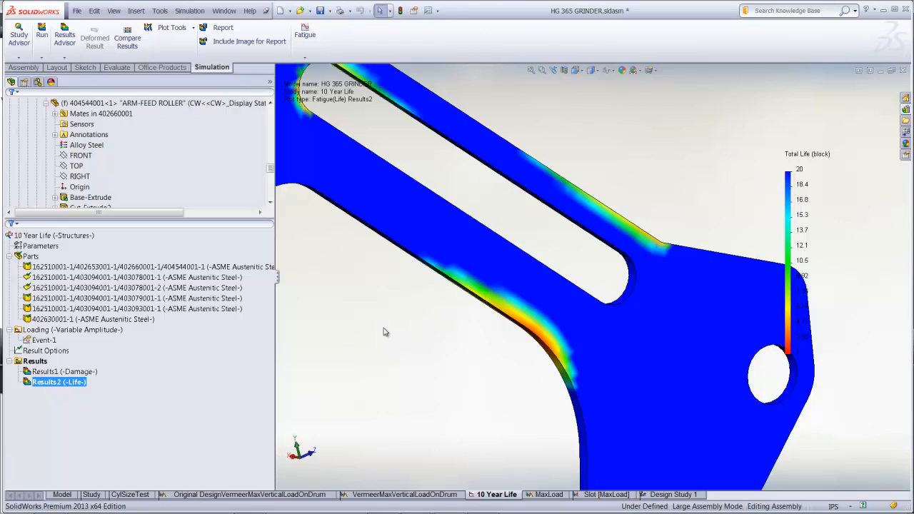
{"action": "middle_click_drag", "start_coordinate": [384, 331], "coordinate": [306, 280]}
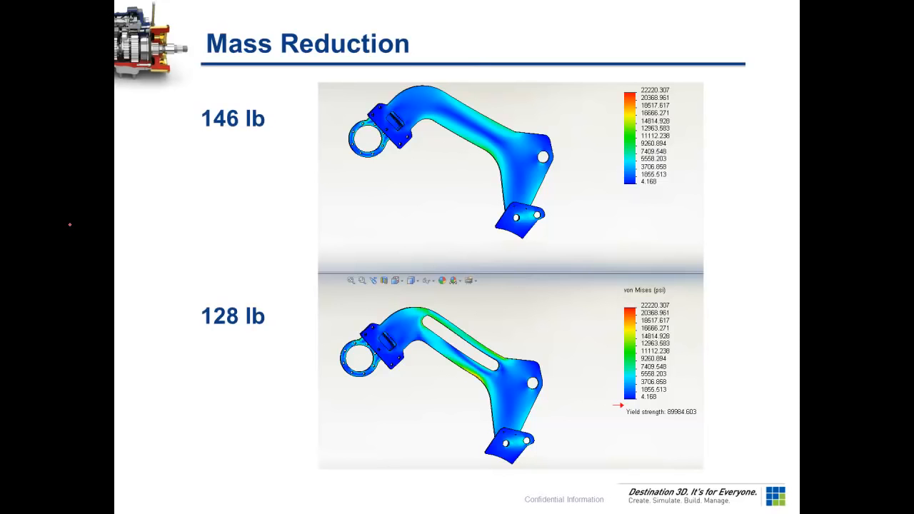
{"action": "key", "text": "Right"}
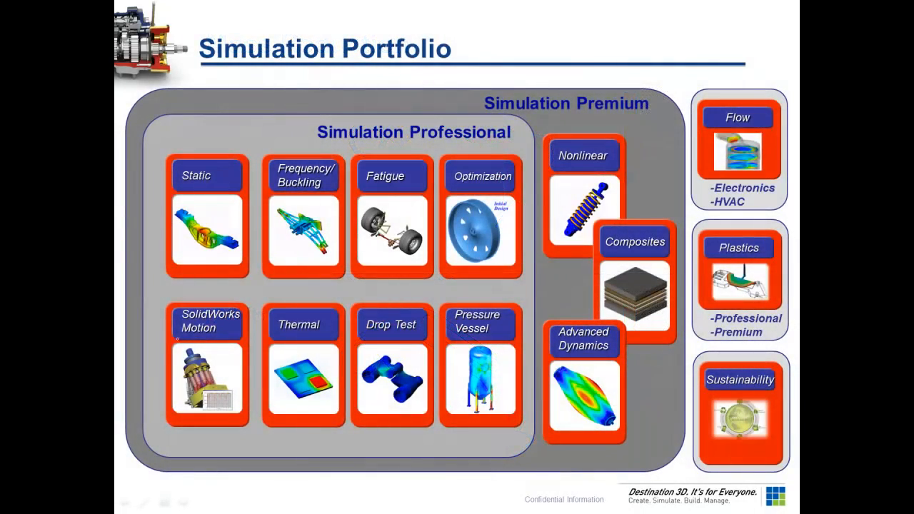
{"action": "left_click_drag", "start_coordinate": [175, 336], "coordinate": [258, 335]}
{"action": "left_click_drag", "start_coordinate": [162, 191], "coordinate": [242, 183]}
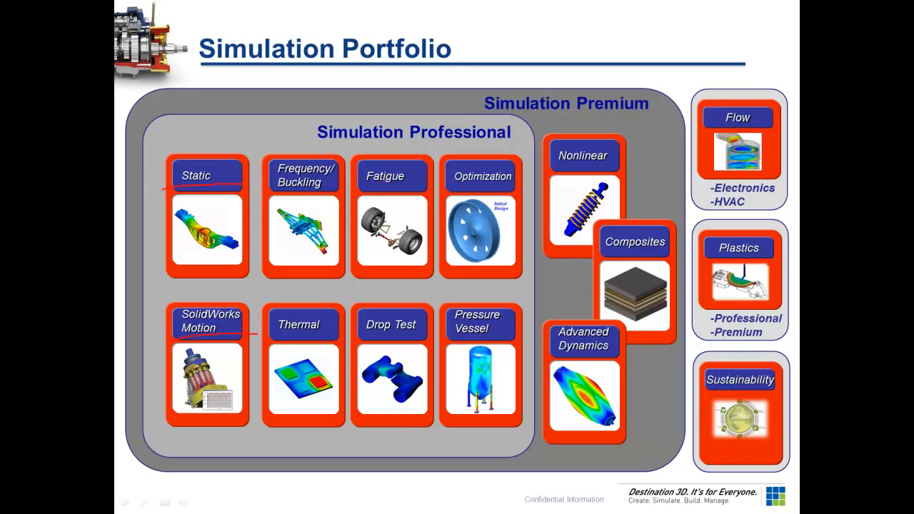